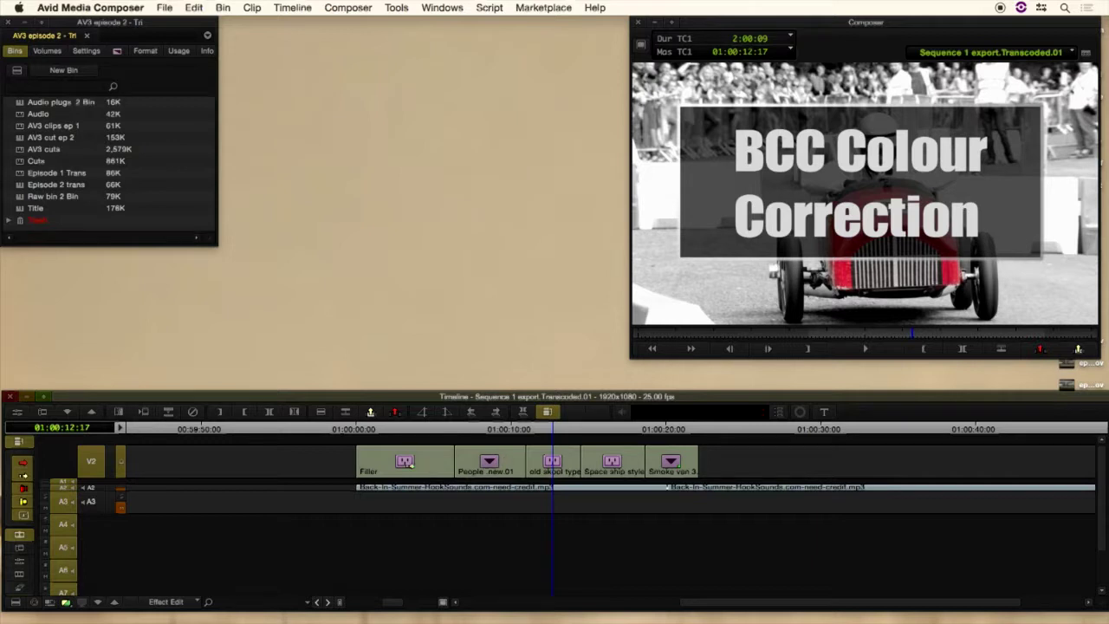
- Select the Filler clip on V2 and park the playhead over it at 01:00:01:14
left_click(403, 437)
left_click(384, 454)
left_click(381, 430)
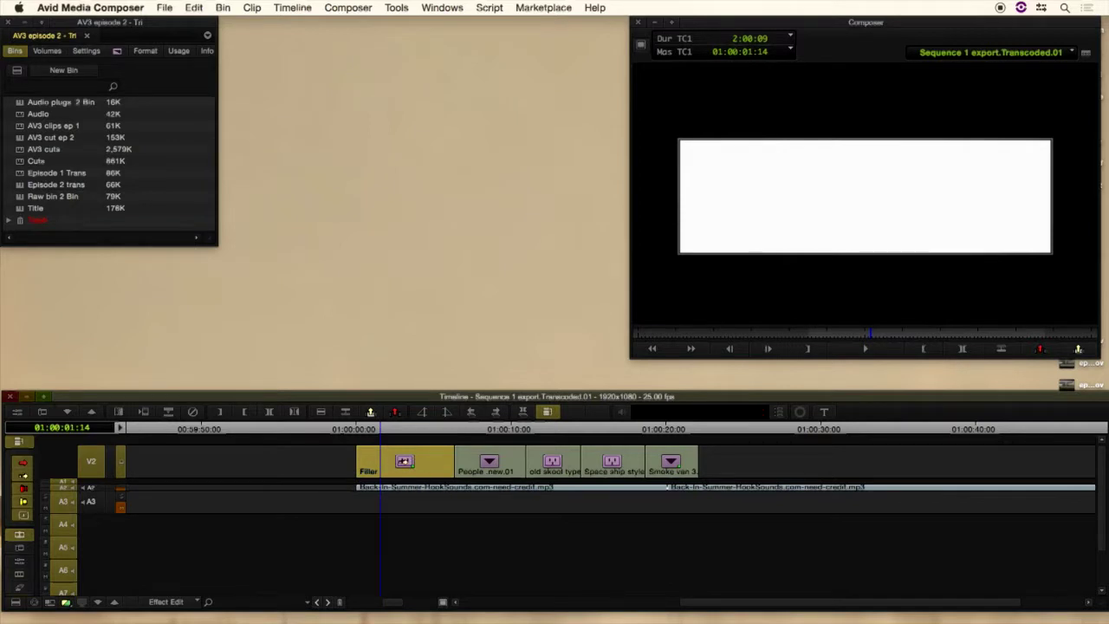
- Search the effect filters for "titl" and apply BCC Title Studio to the Filler clip on V2
left_click_drag(84, 23, 93, 22)
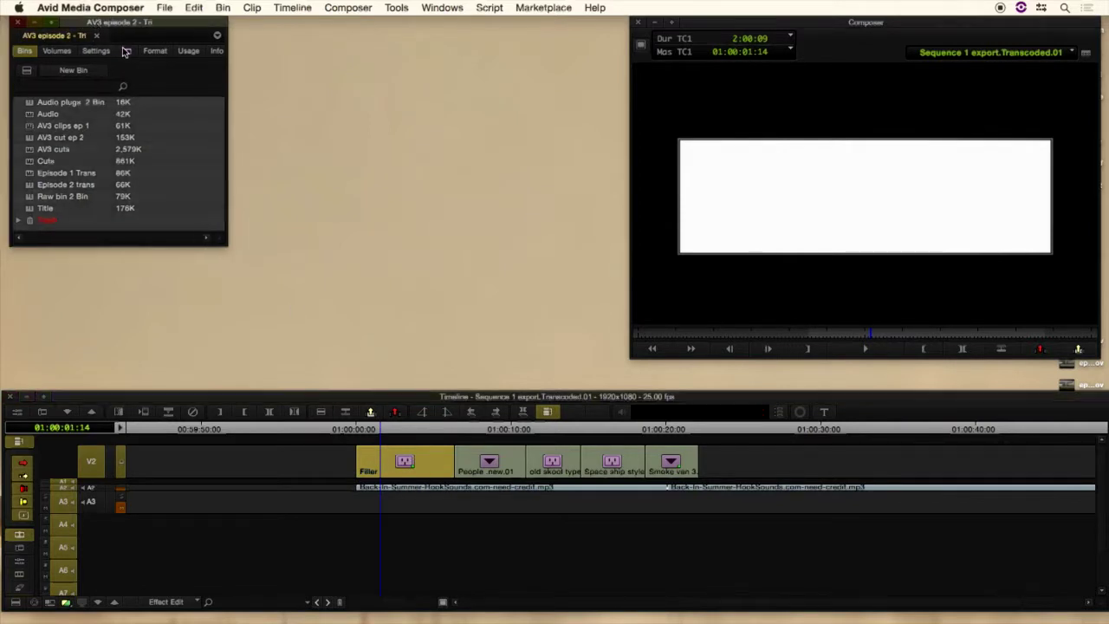
left_click(126, 52)
left_click(59, 86)
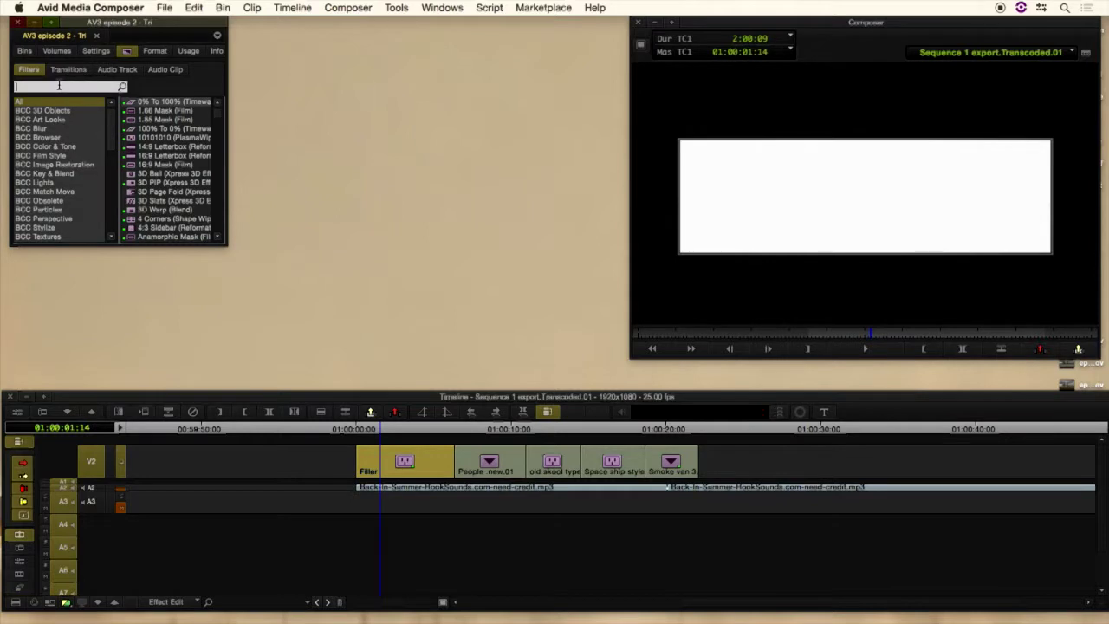
type("titl")
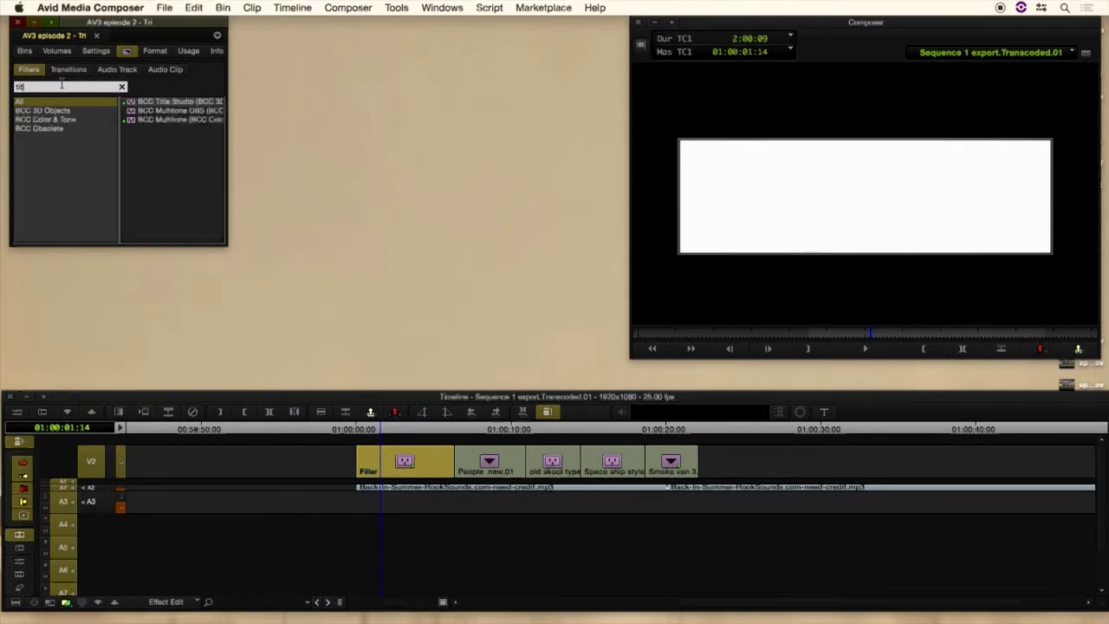
left_click_drag(131, 102, 403, 461)
- Open the Filler clip's BCC Title Studio effect for editing and launch the Title Studio UI
left_click(178, 137)
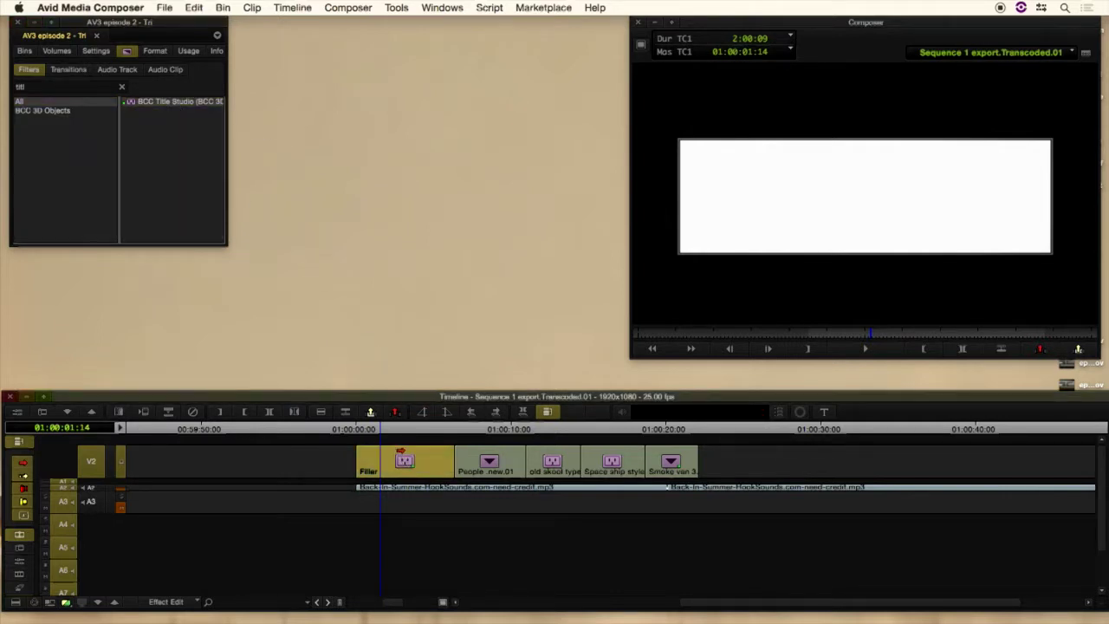
left_click(404, 460)
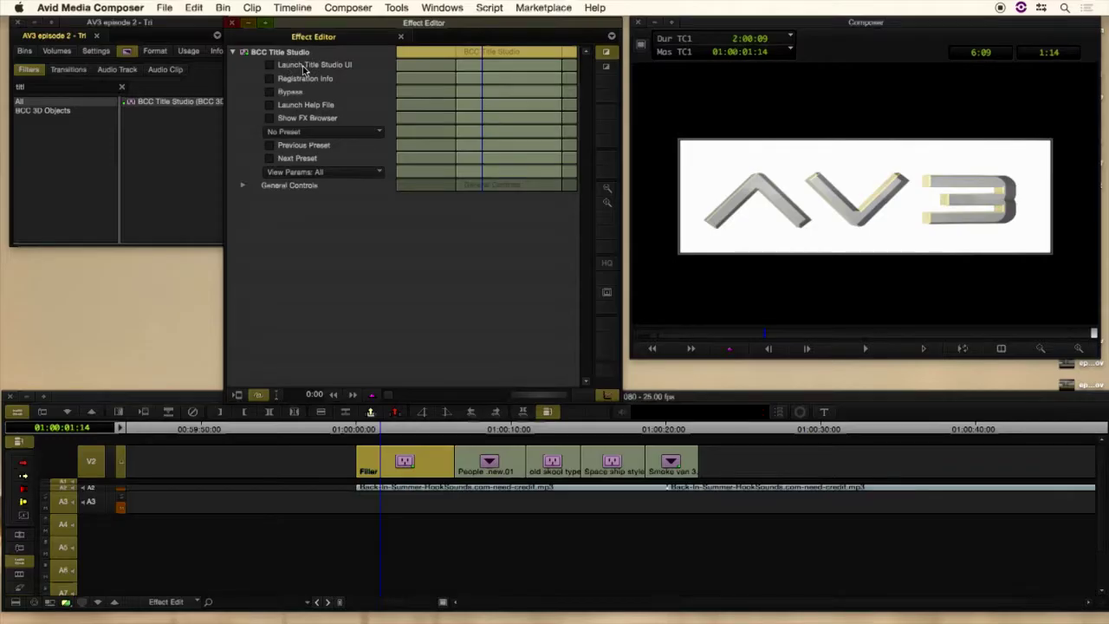
left_click(303, 70)
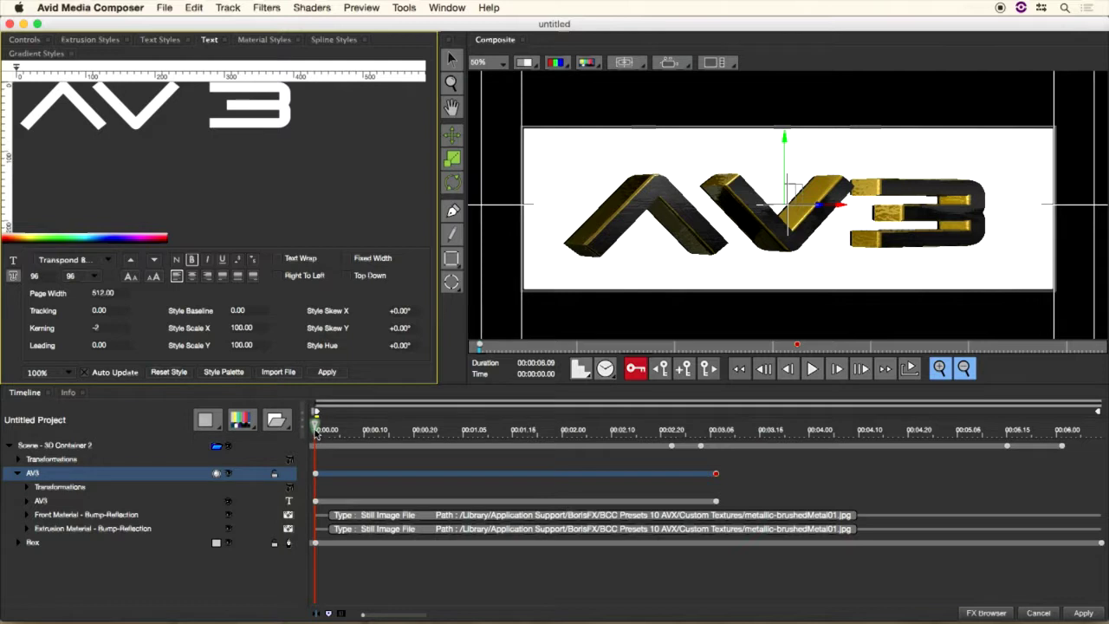
- Examine the structure of Scene - 3D Container 2 and its Transformations parameter groups
left_click(17, 475)
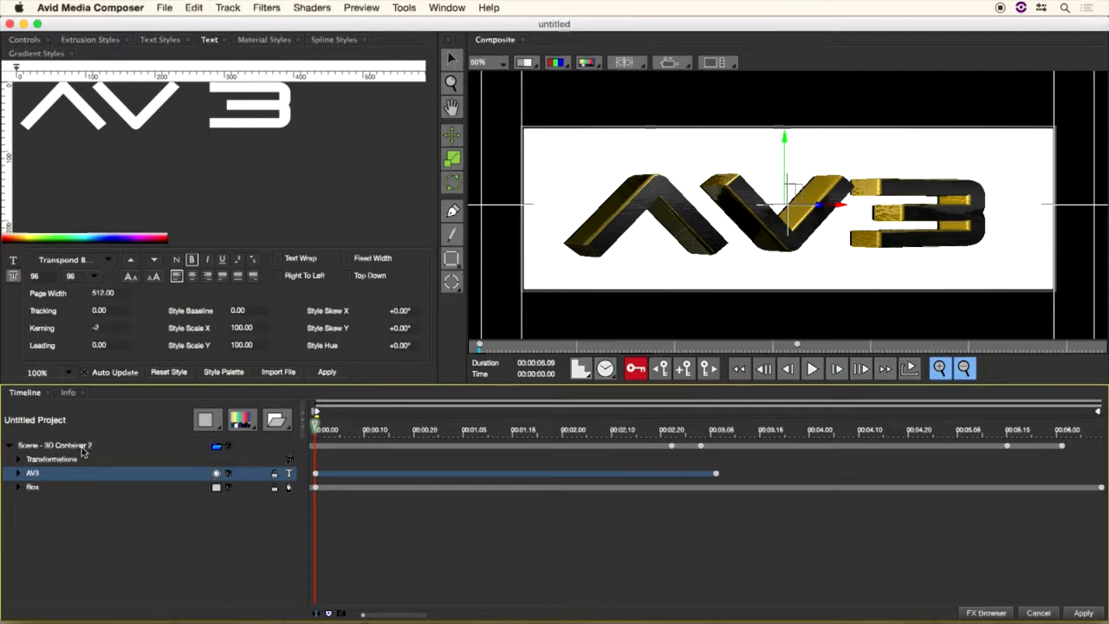
left_click(12, 448)
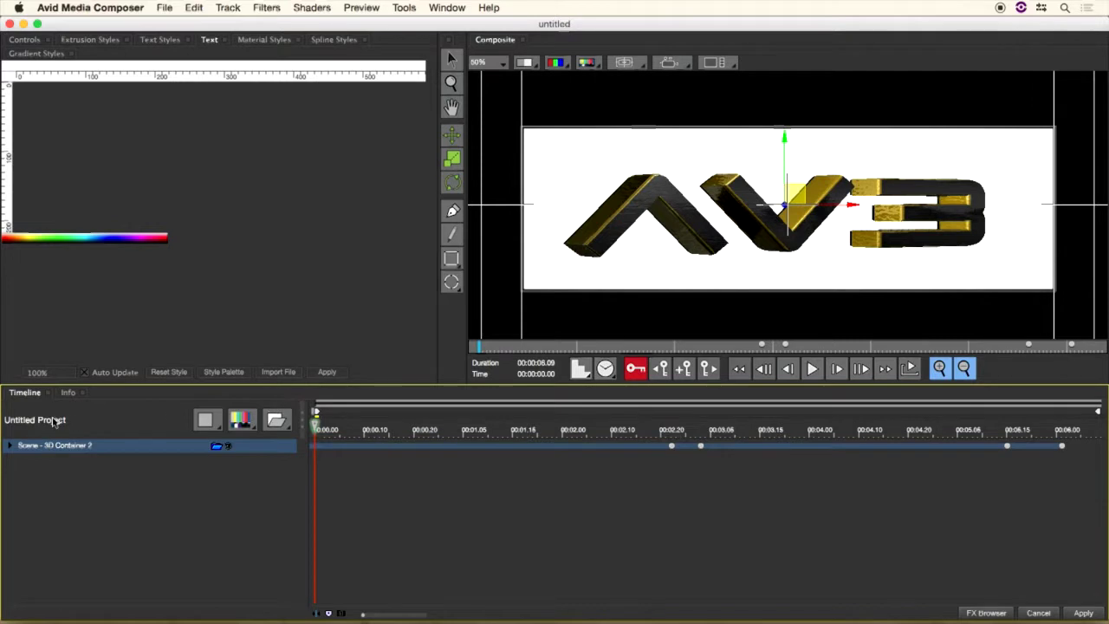
left_click(10, 446)
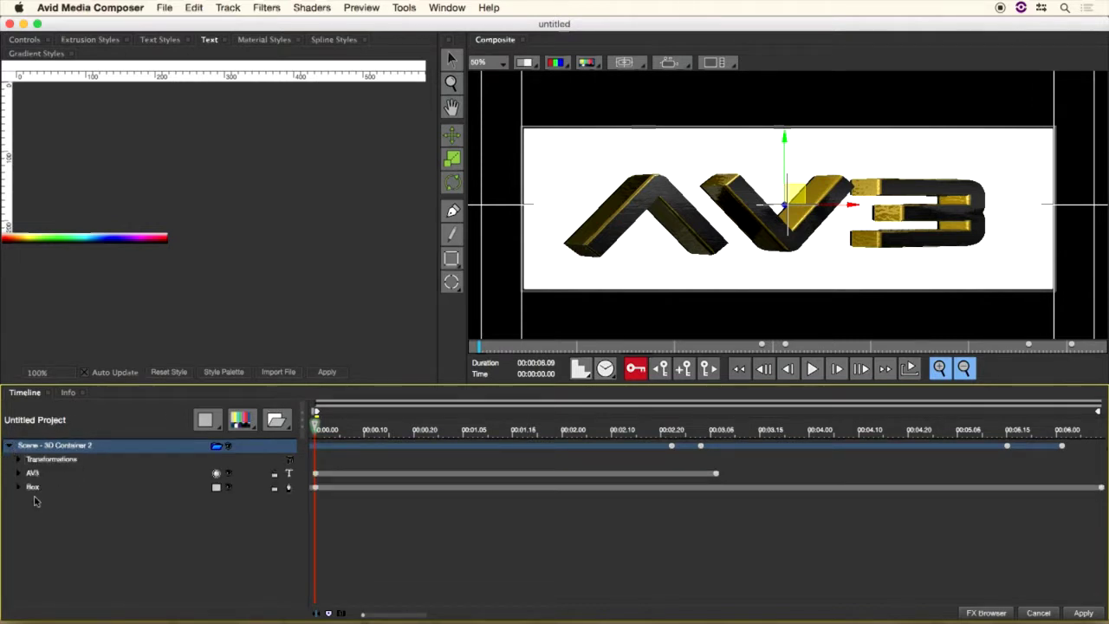
left_click(21, 459)
left_click(21, 459)
left_click(18, 460)
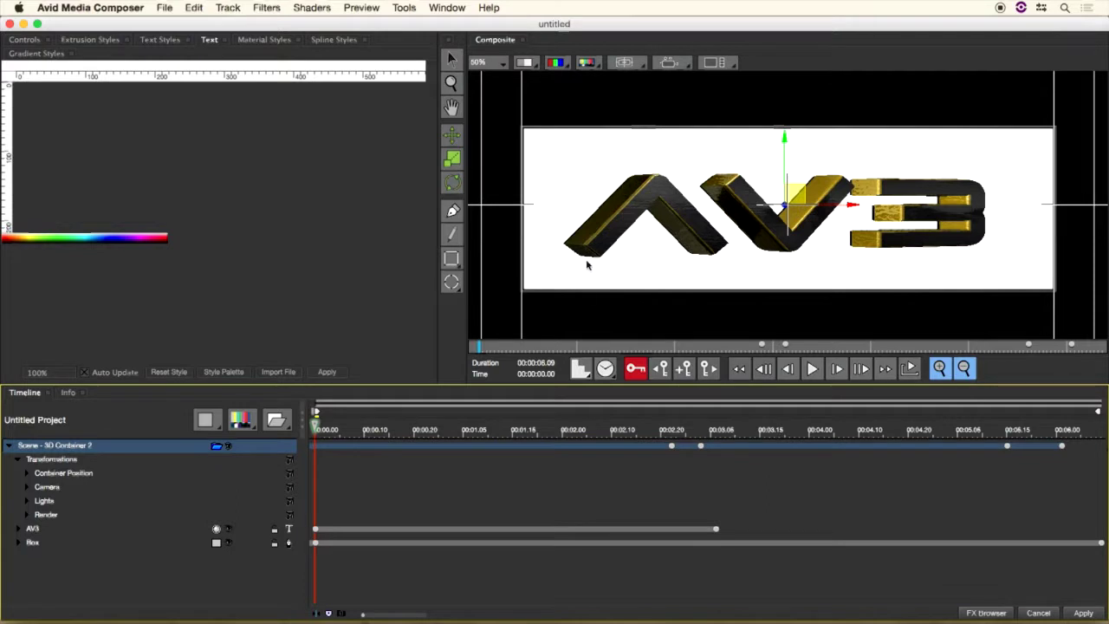
left_click(17, 459)
- Examine the contents of the AV3 text track, including its Transformations groups, and of the Box track
left_click(31, 475)
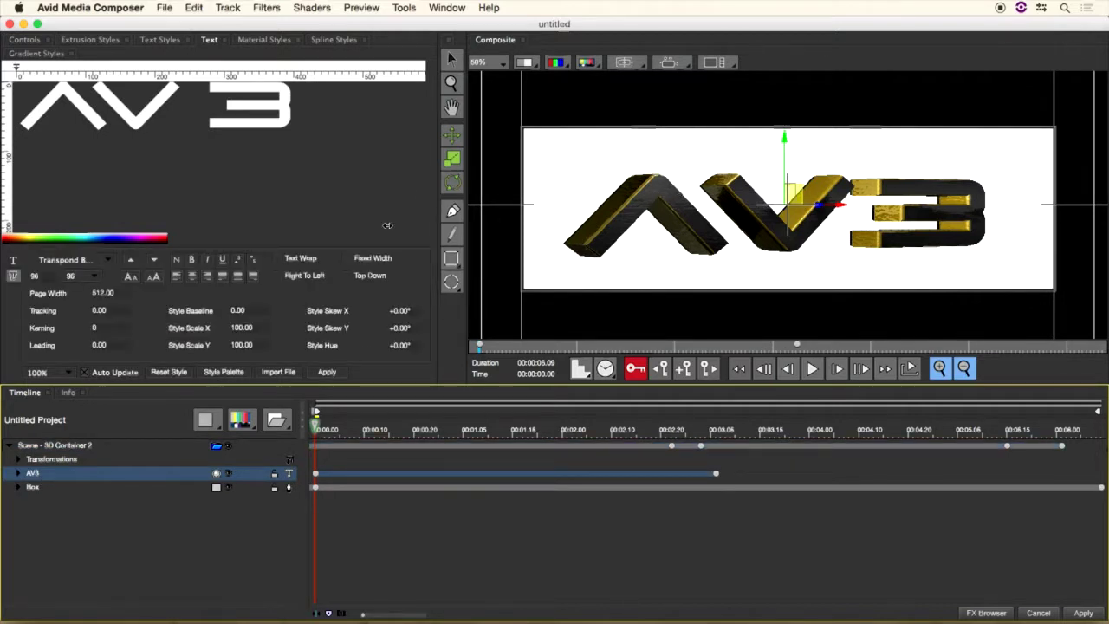
left_click(17, 473)
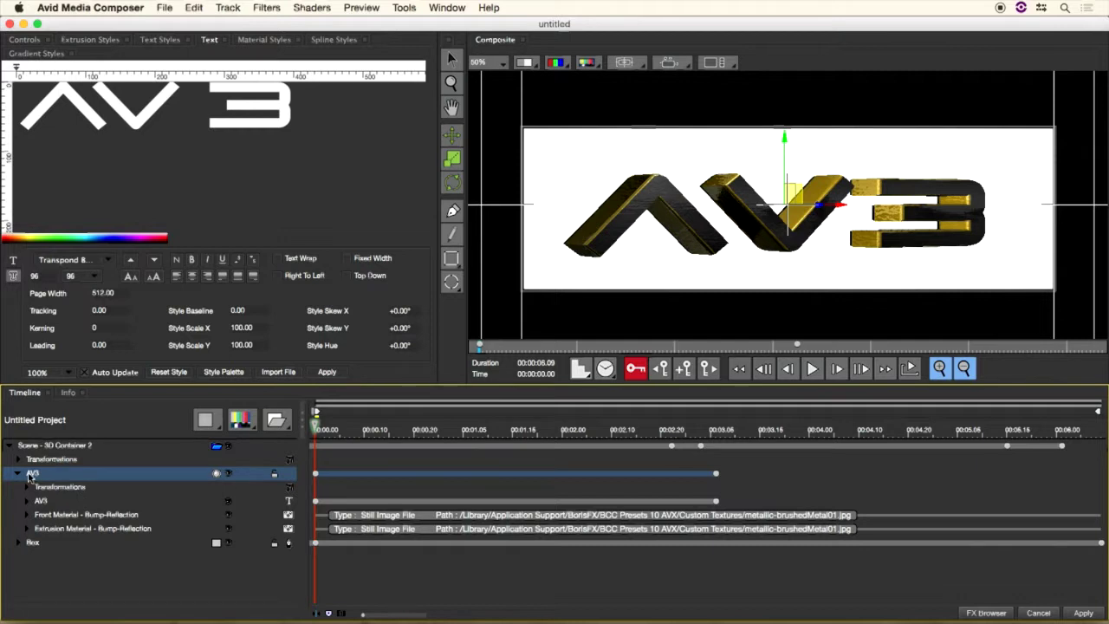
left_click(44, 501)
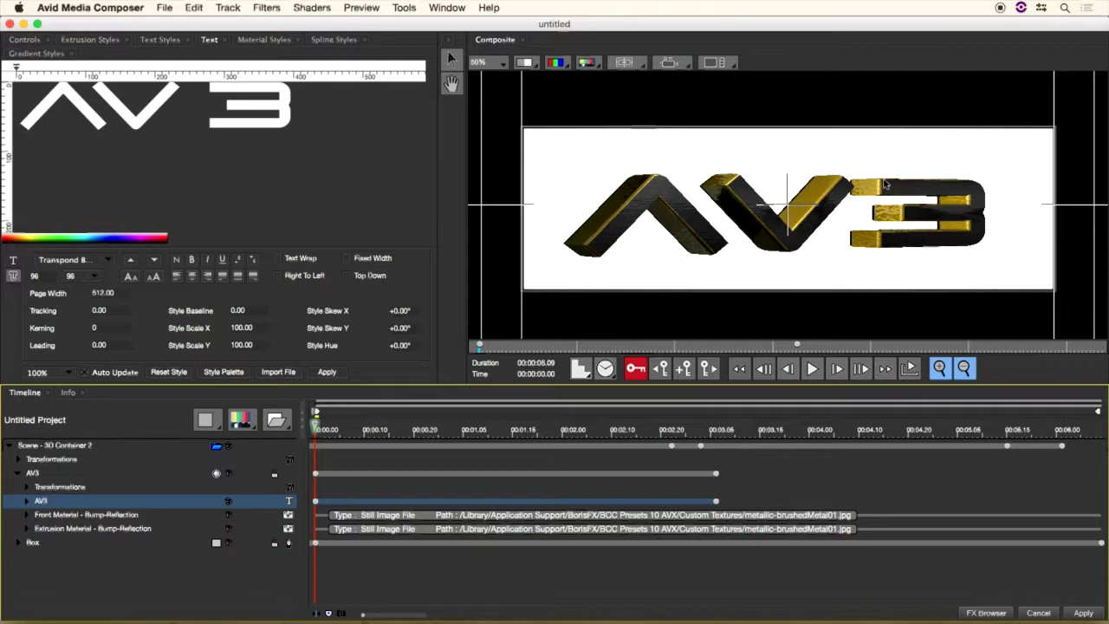
left_click(28, 489)
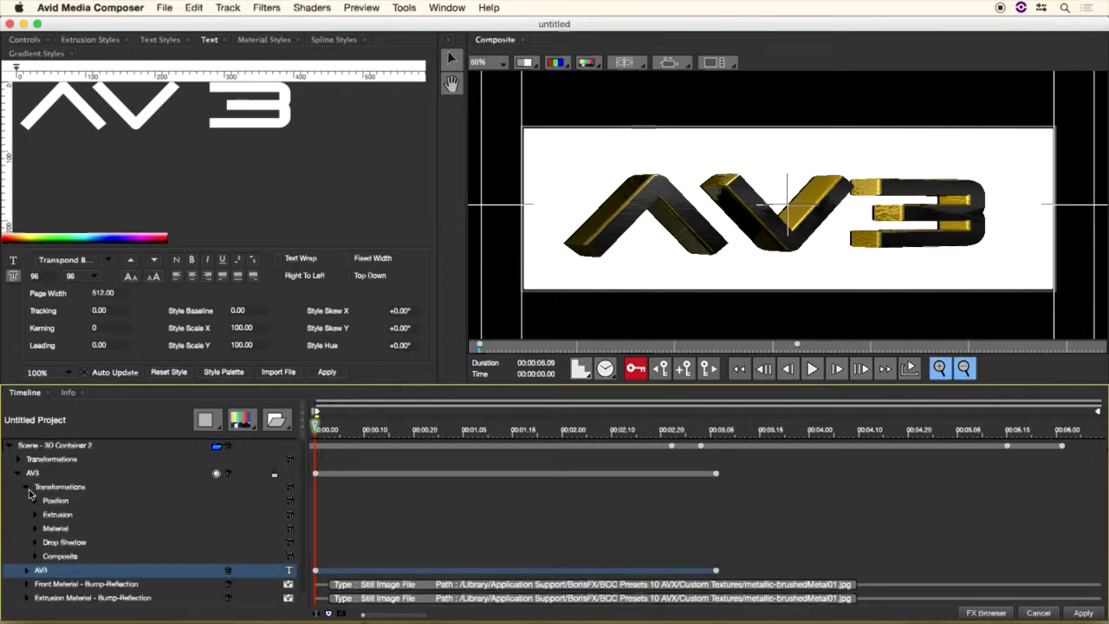
left_click(28, 491)
left_click(18, 474)
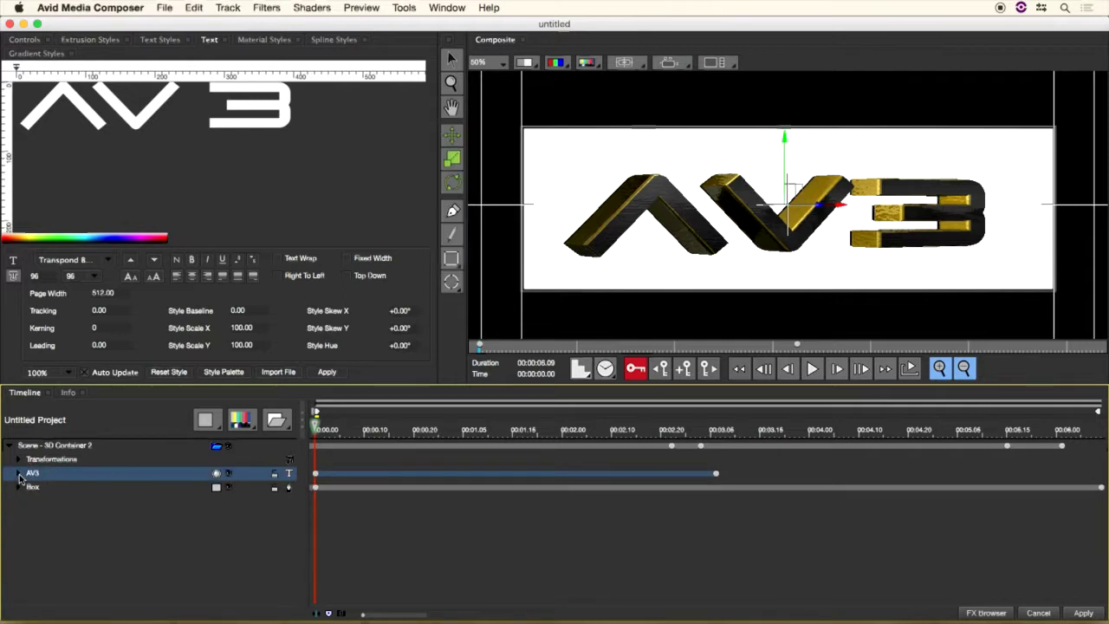
left_click(19, 488)
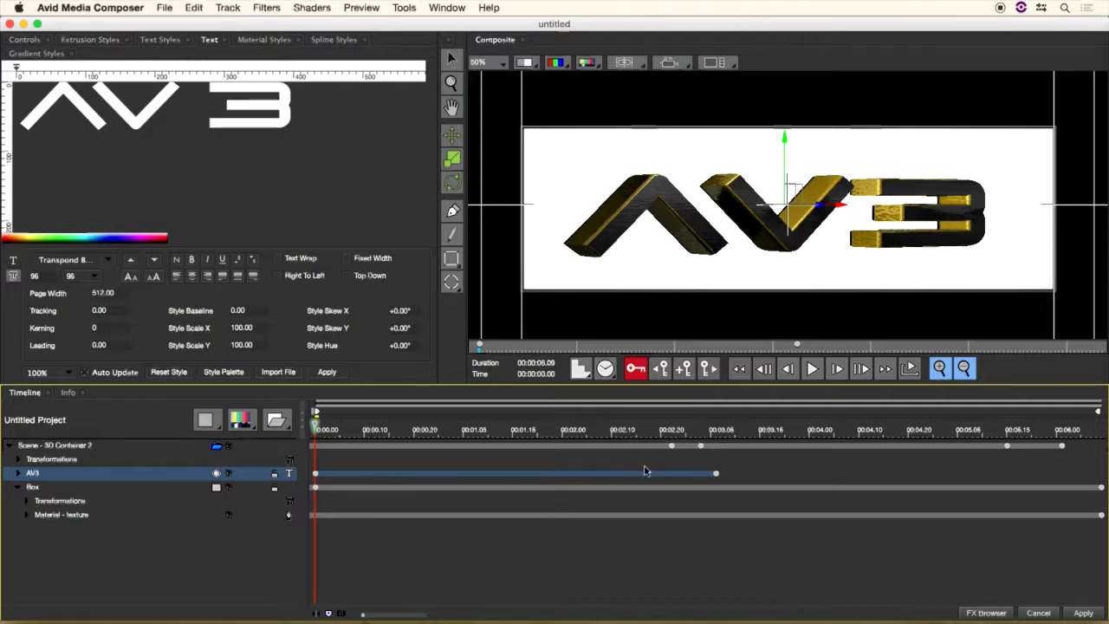
- Move the playhead to 00:00:03.06, at the end keyframe of the AV3 text track
left_click(716, 447)
mouse_move(716, 435)
left_mouse_down()
mouse_move(574, 431)
mouse_move(716, 436)
left_mouse_up()
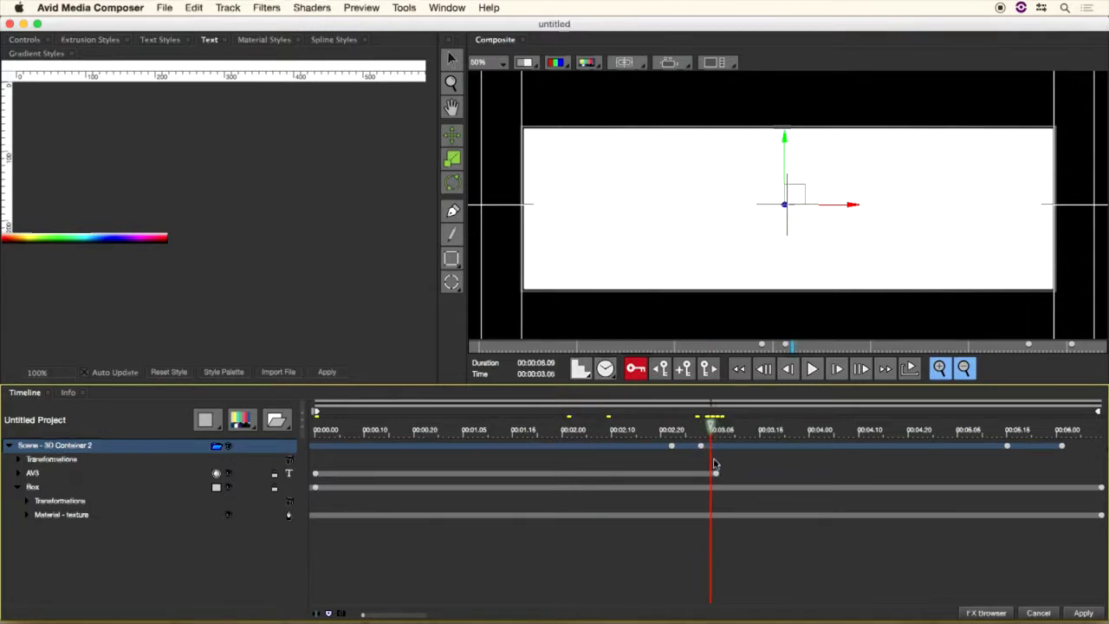
left_click(717, 475)
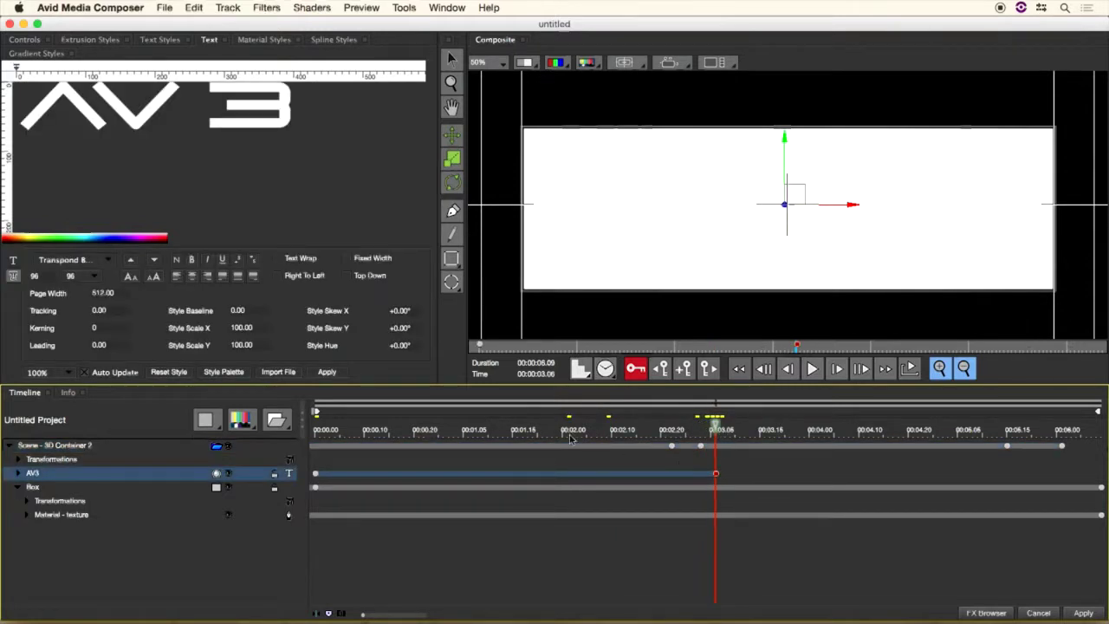
- Add an Extruded Text track to Scene - 3D Container 2, keeping the Box and new text tracks collapsed
left_click(16, 489)
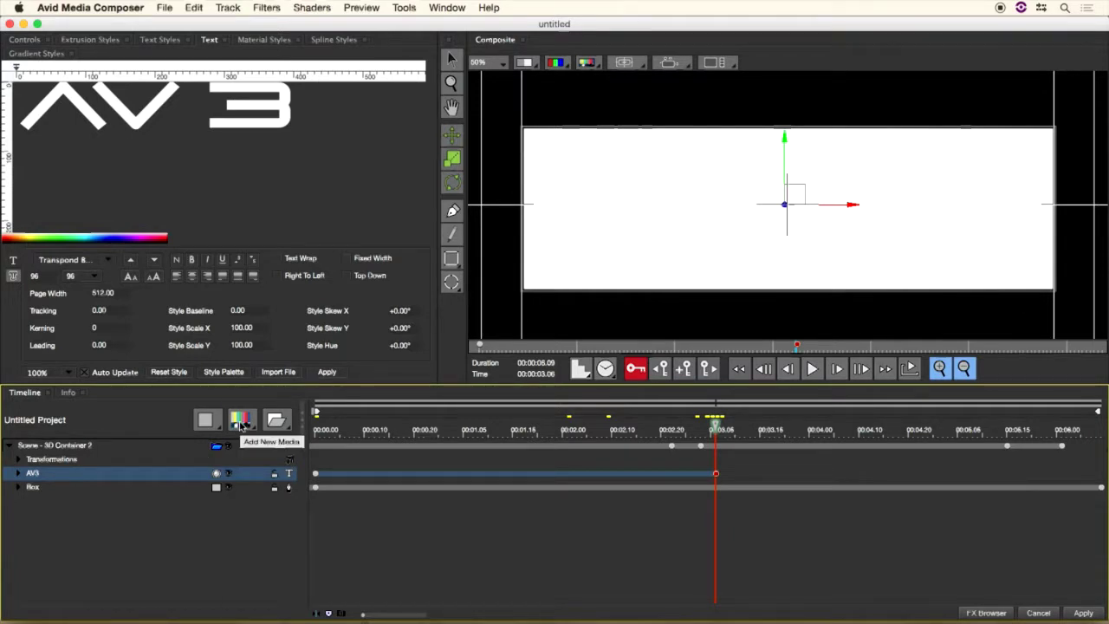
left_click(241, 421)
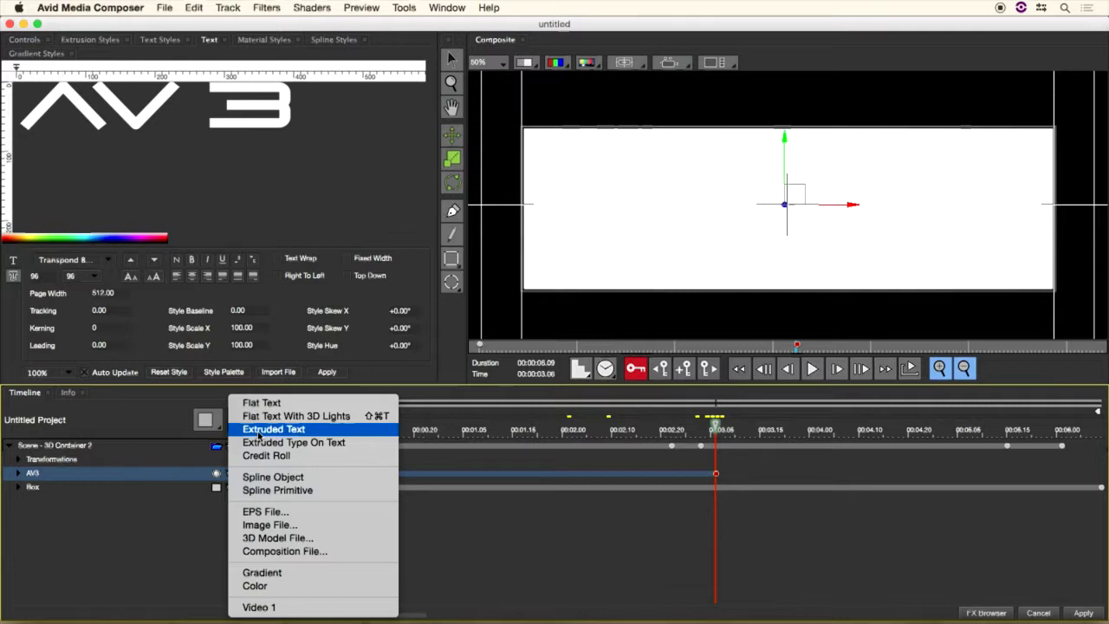
left_click(258, 435)
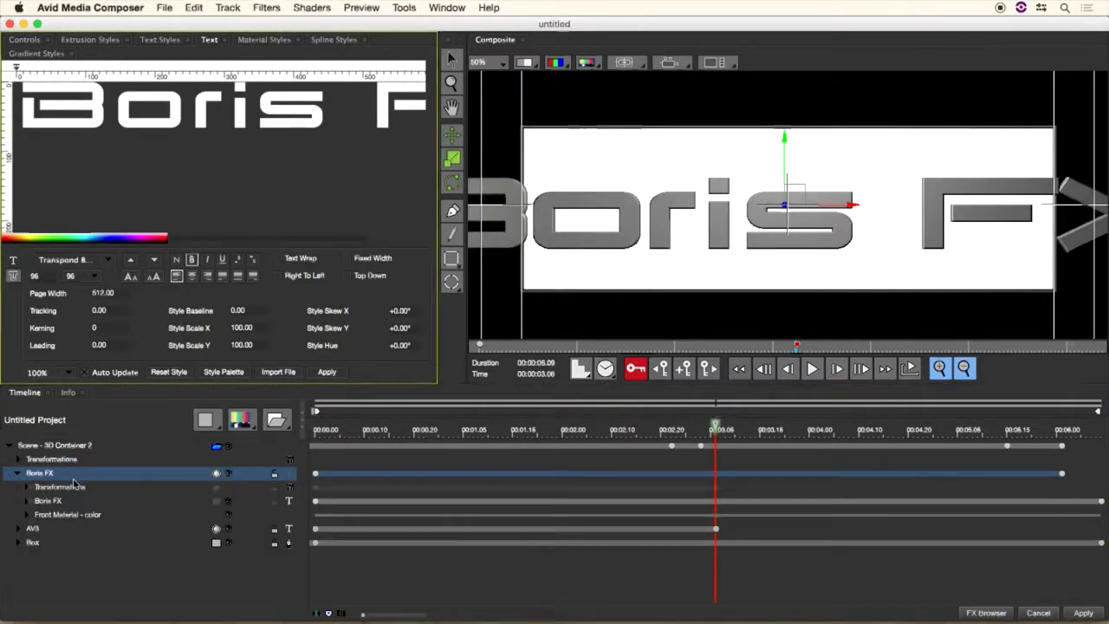
left_click(17, 473)
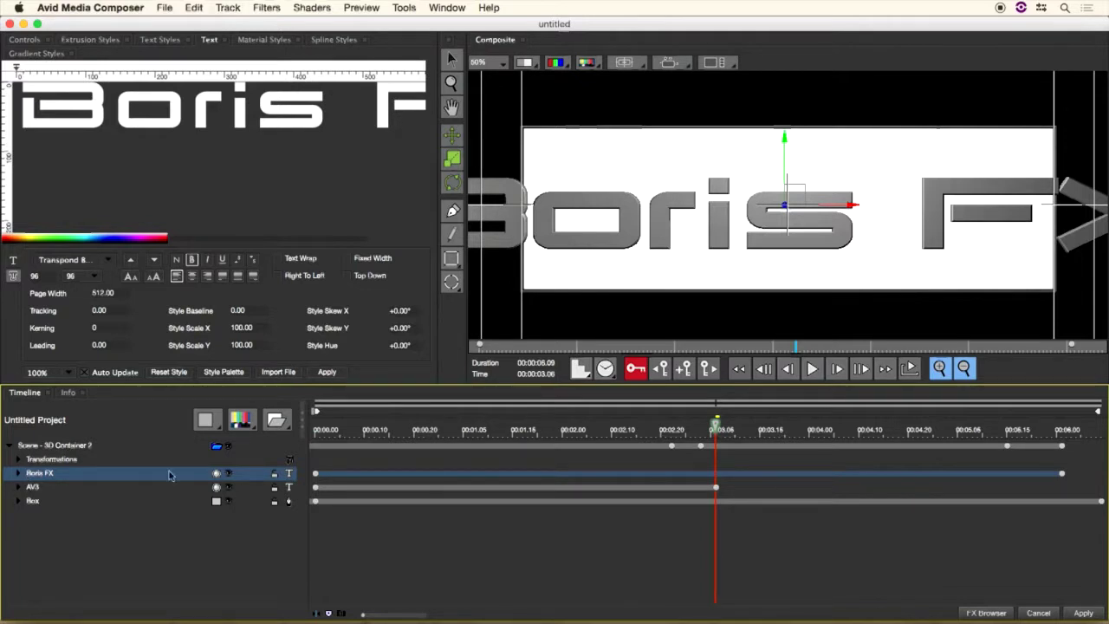
- Trim the start of the Boris FX text track to the end of the AV3 track and place the playhead at 00:00:03.06
left_click_drag(314, 476, 716, 476)
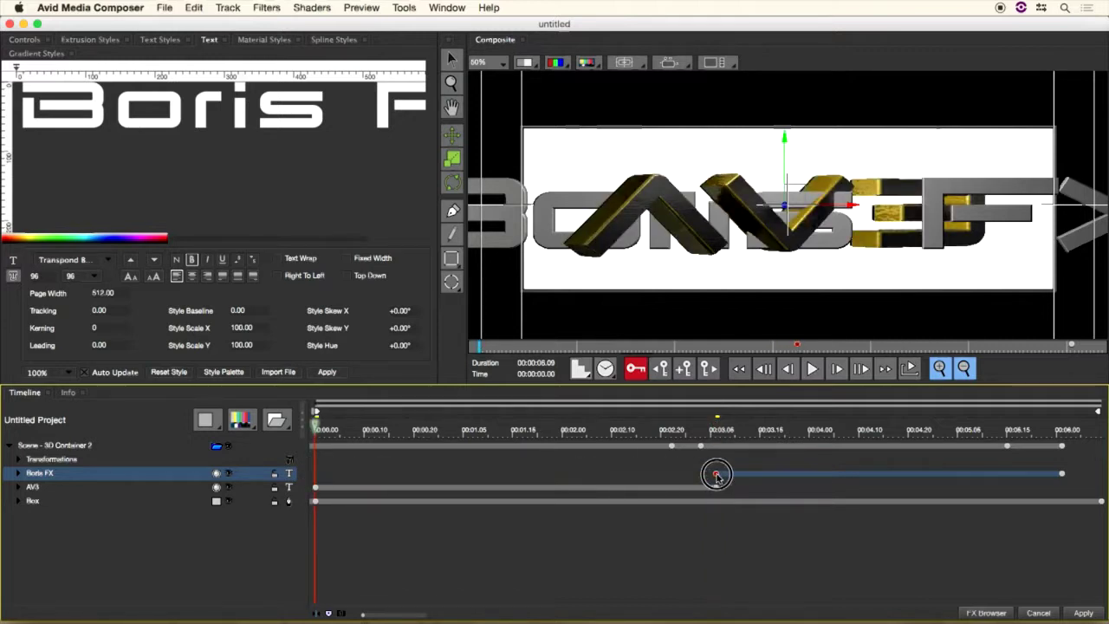
left_click(707, 429)
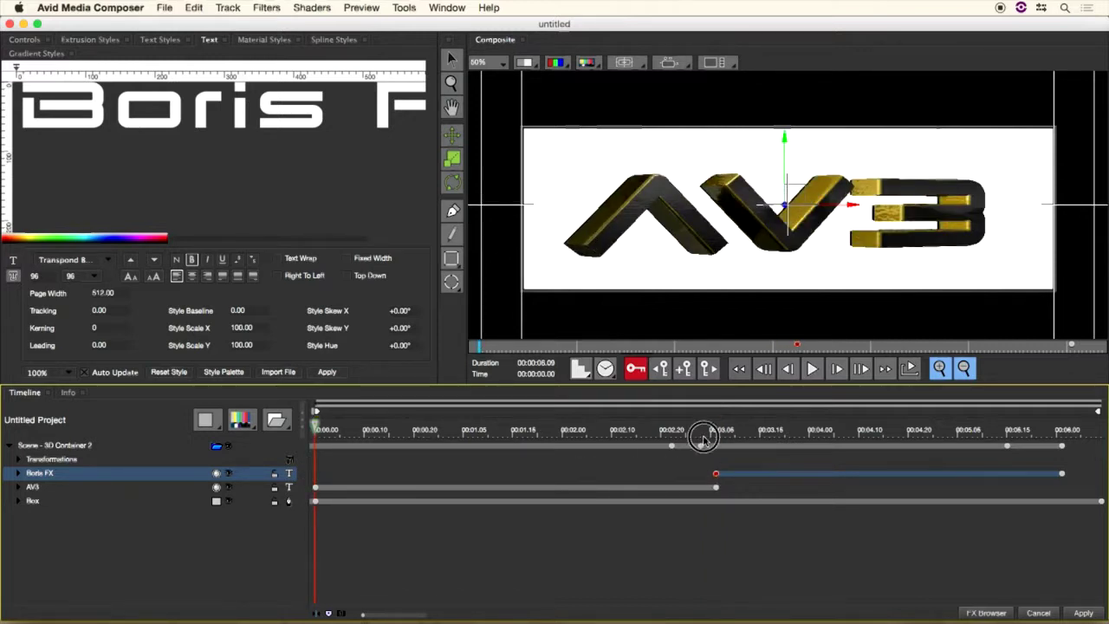
mouse_move(712, 429)
left_mouse_down()
mouse_move(666, 429)
mouse_move(738, 431)
mouse_move(716, 433)
left_mouse_up()
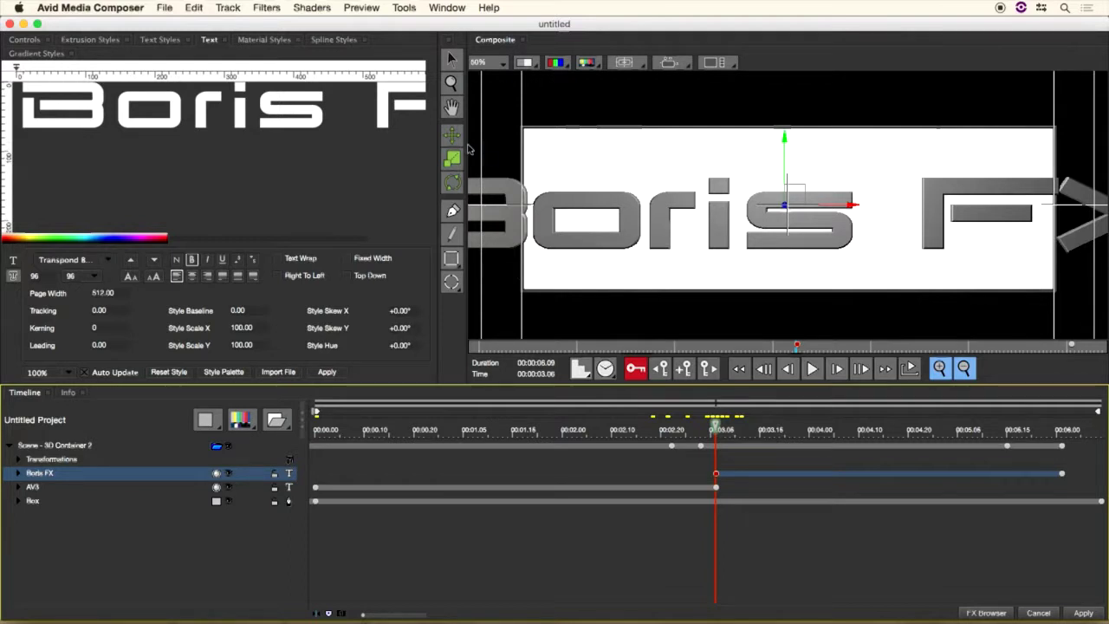
- Try repositioning the Boris FX text with the on-screen move control, undoing each trial move
left_click(456, 84)
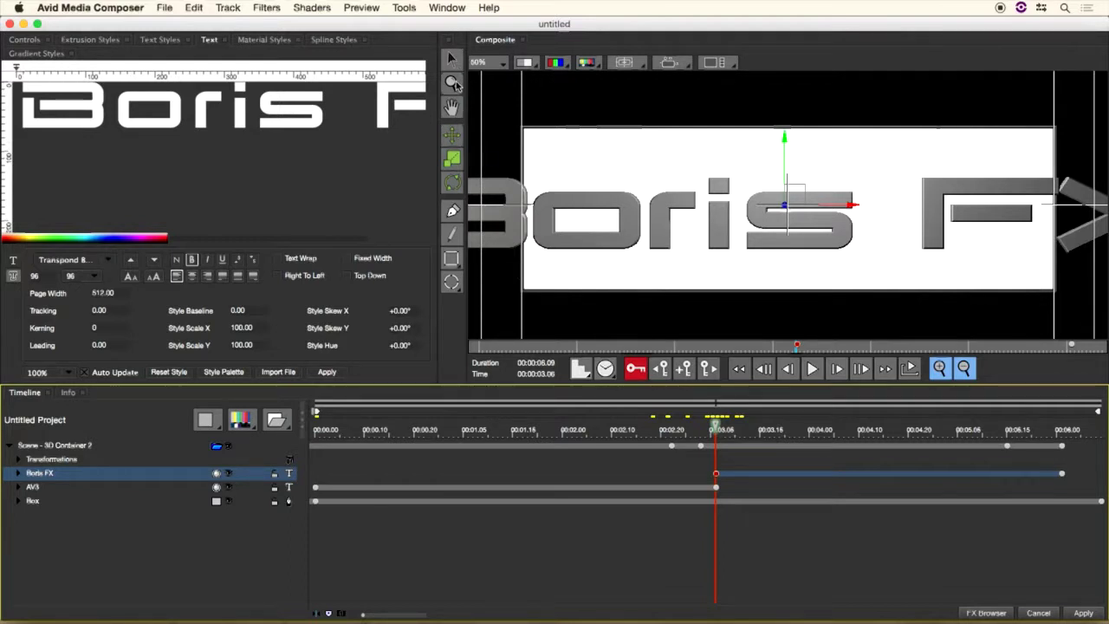
left_click(457, 136)
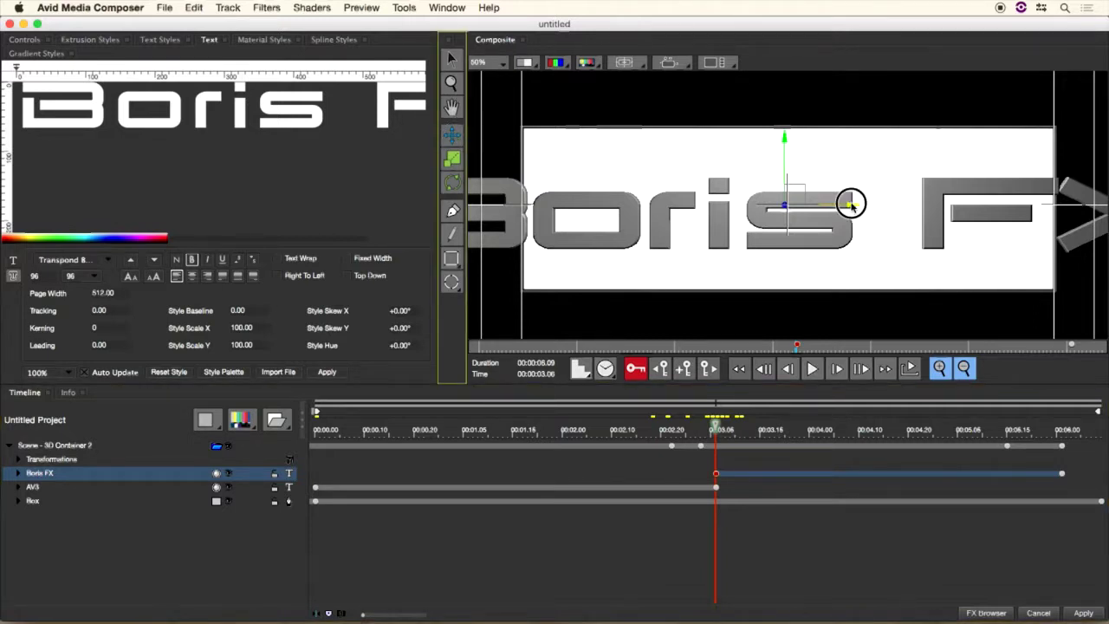
left_click_drag(853, 206, 866, 205)
left_click_drag(851, 206, 861, 206)
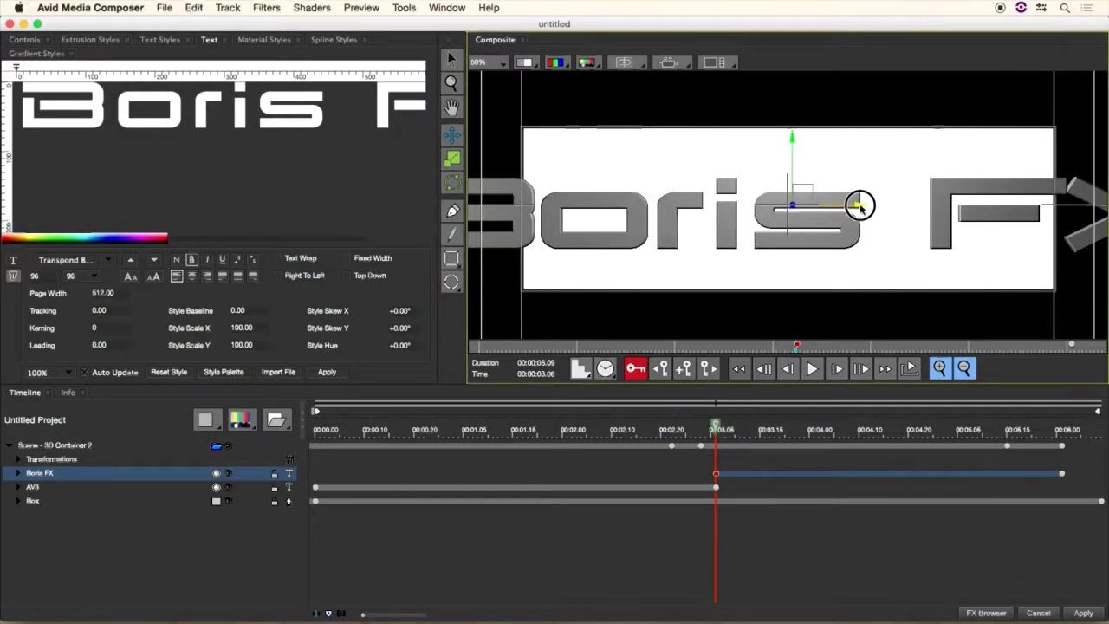
key("super+z")
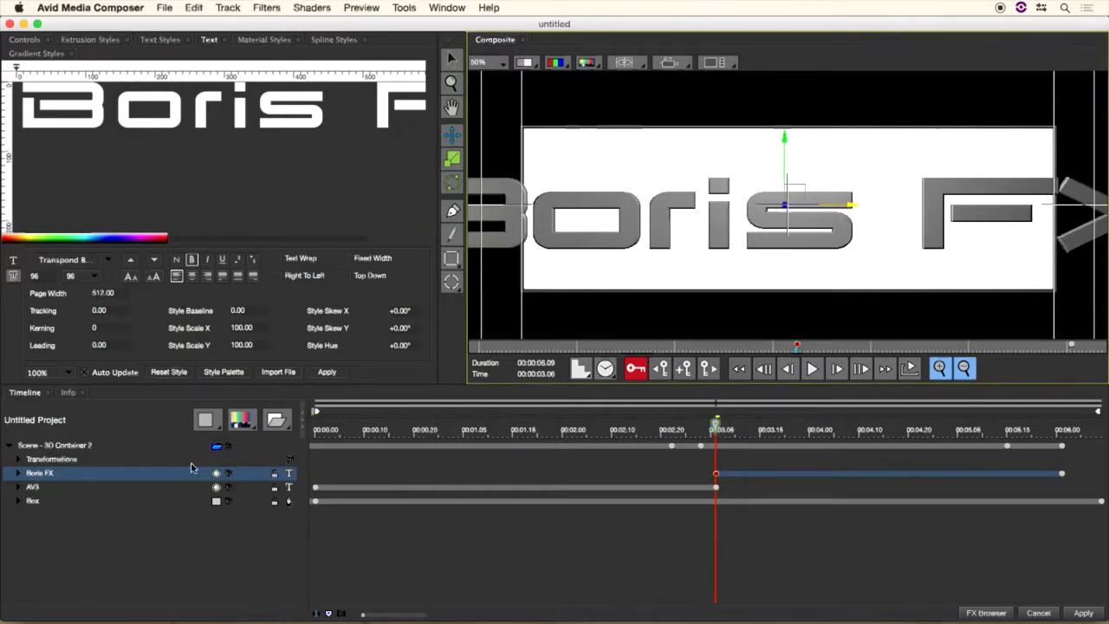
left_click(45, 477)
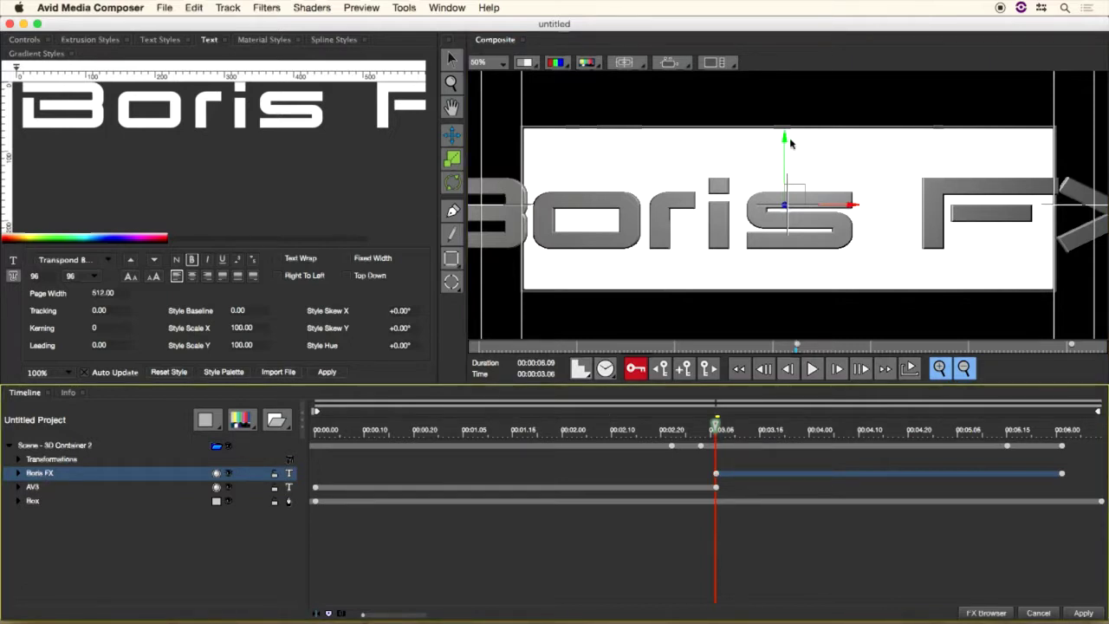
left_click_drag(854, 199, 824, 203)
key("super+z")
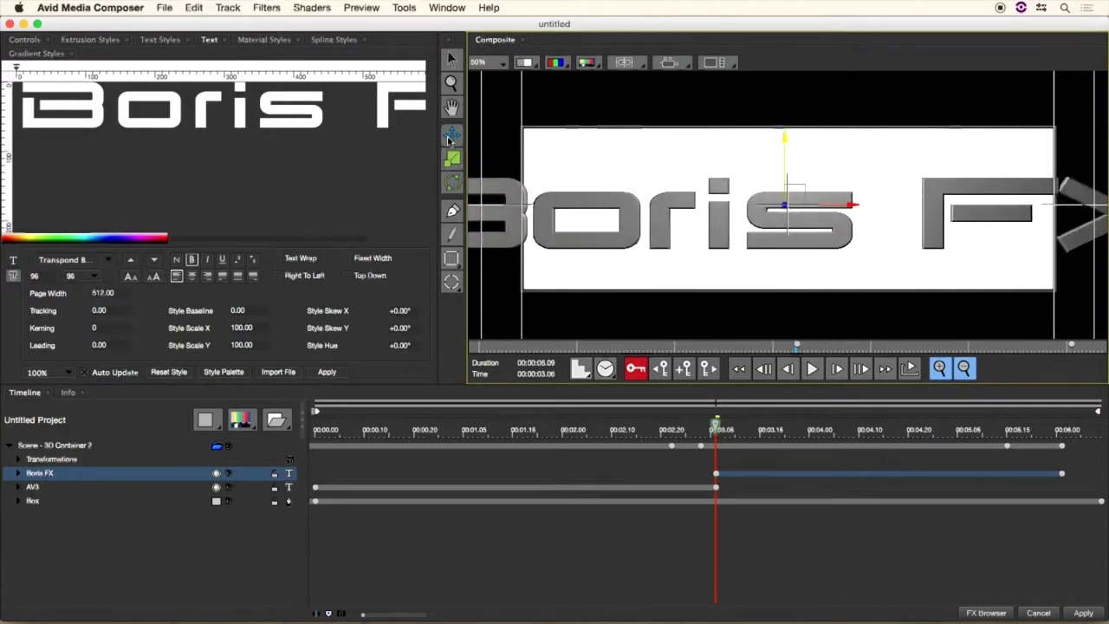
- Try scaling the Boris FX text separately in height and width with the on-screen scale control, undoing the changes
left_click(454, 163)
left_click_drag(785, 136, 787, 165)
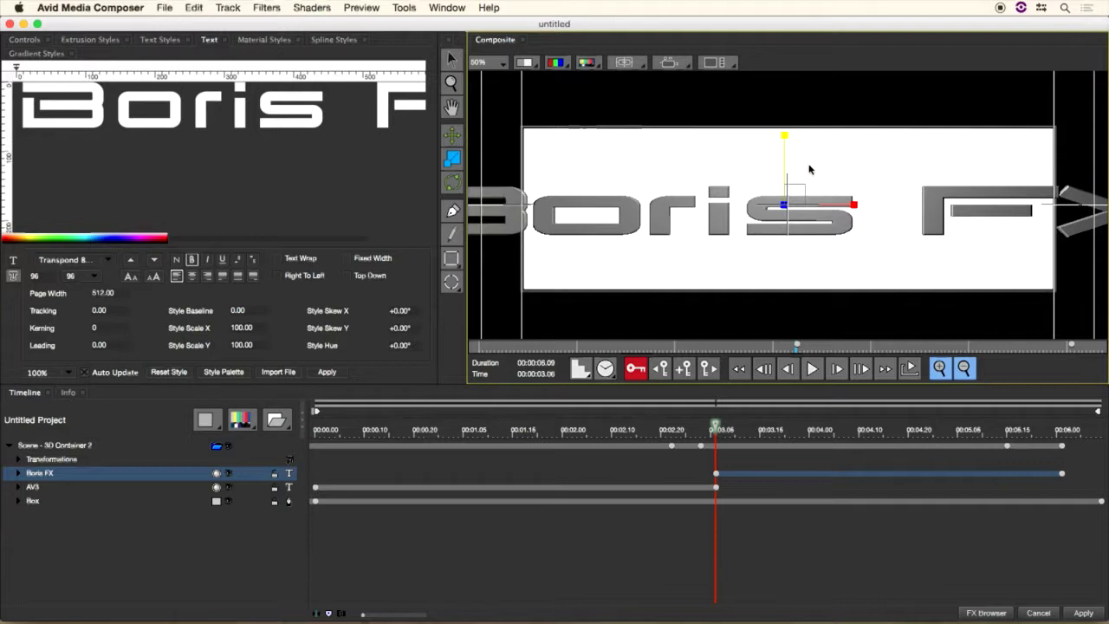
left_click_drag(854, 204, 816, 209)
key("super+z")
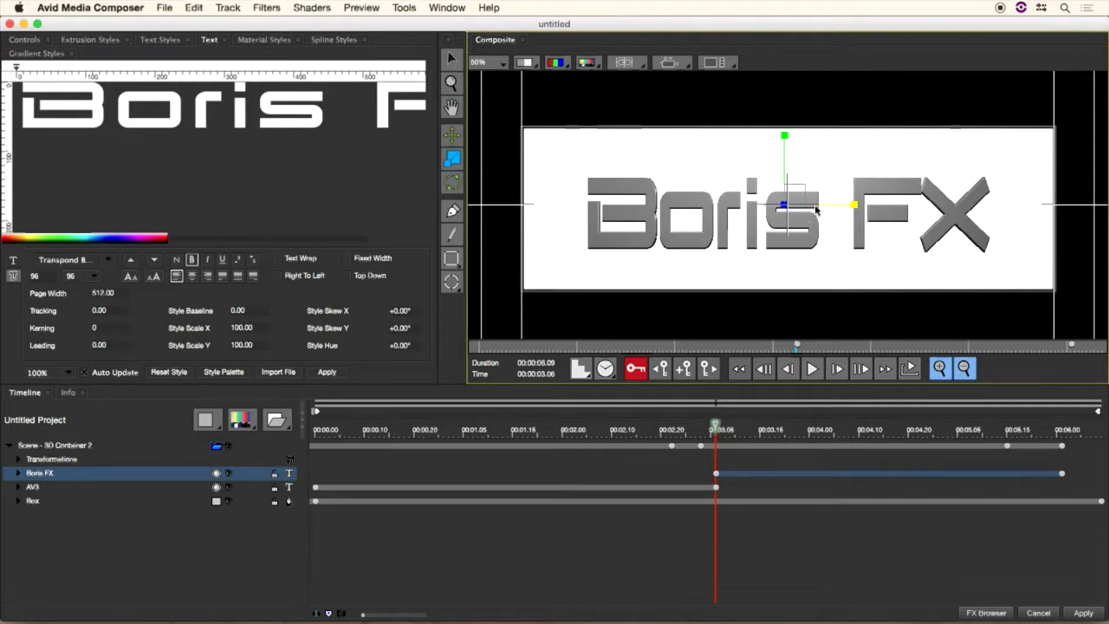
key("super+z")
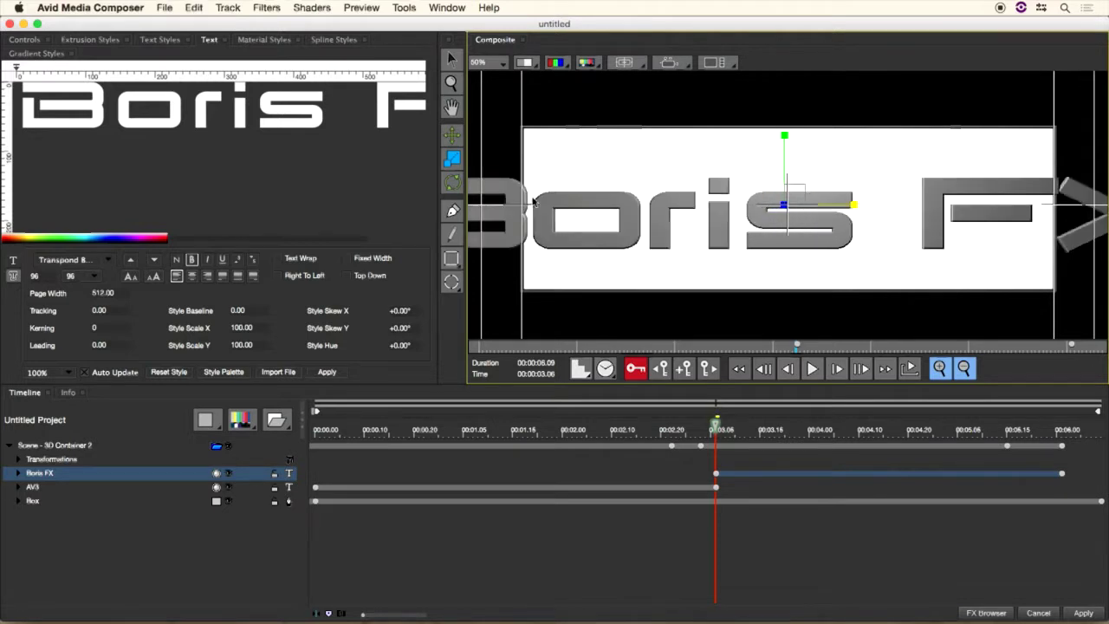
- Try rotating the Boris FX text with the on-screen rotate control, undo the rotation, and open its position settings
left_click(452, 182)
mouse_move(778, 209)
left_mouse_down()
mouse_move(743, 203)
mouse_move(858, 202)
mouse_move(829, 209)
left_mouse_up()
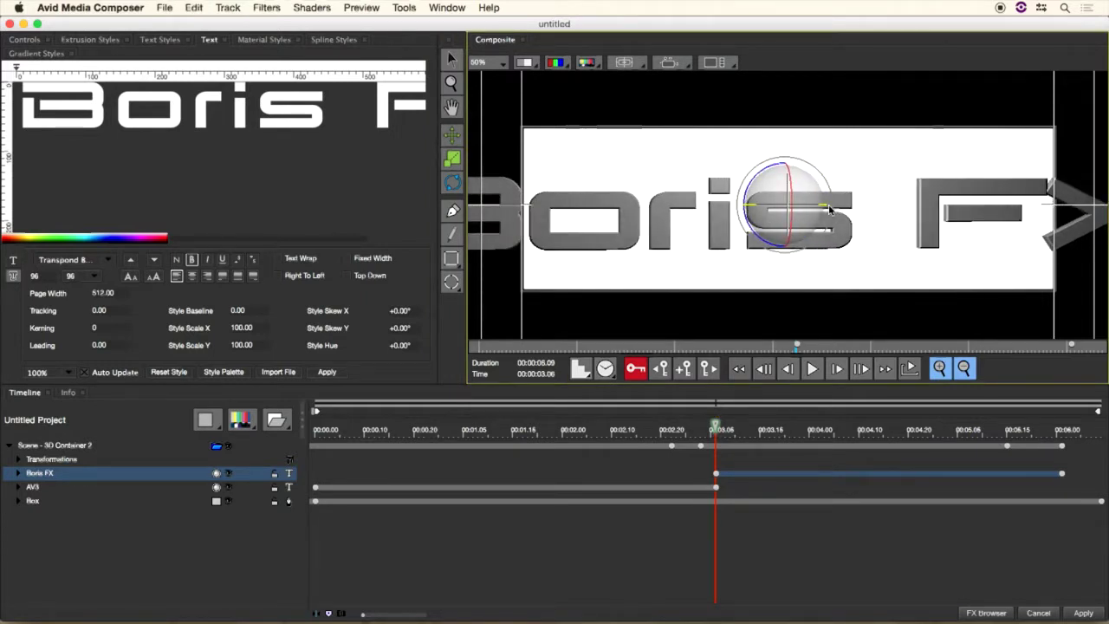
key("super+z")
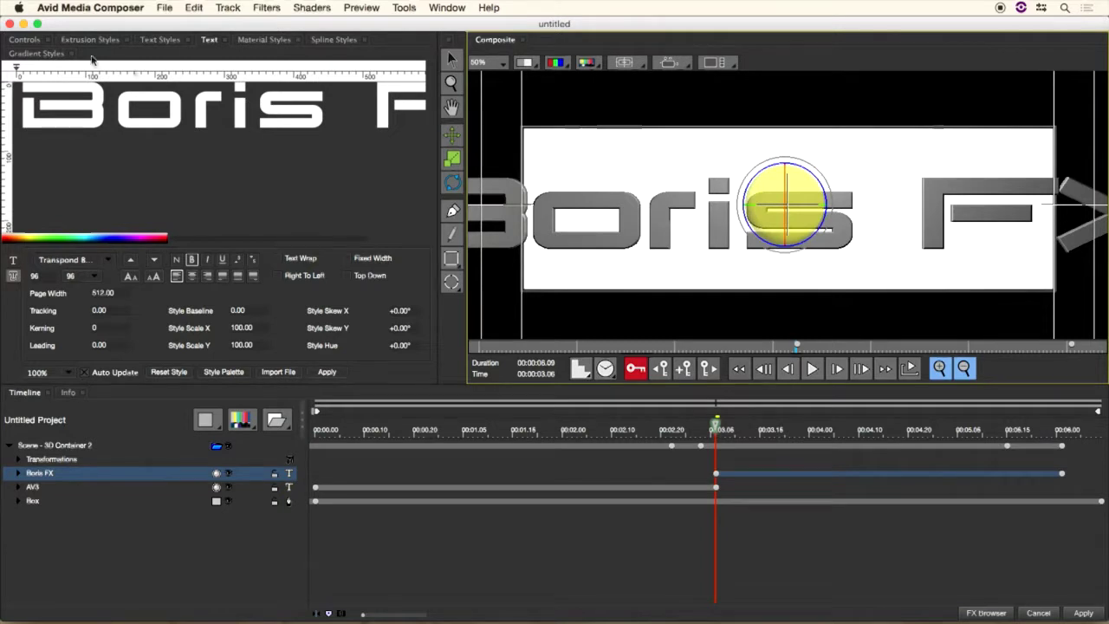
left_click(39, 43)
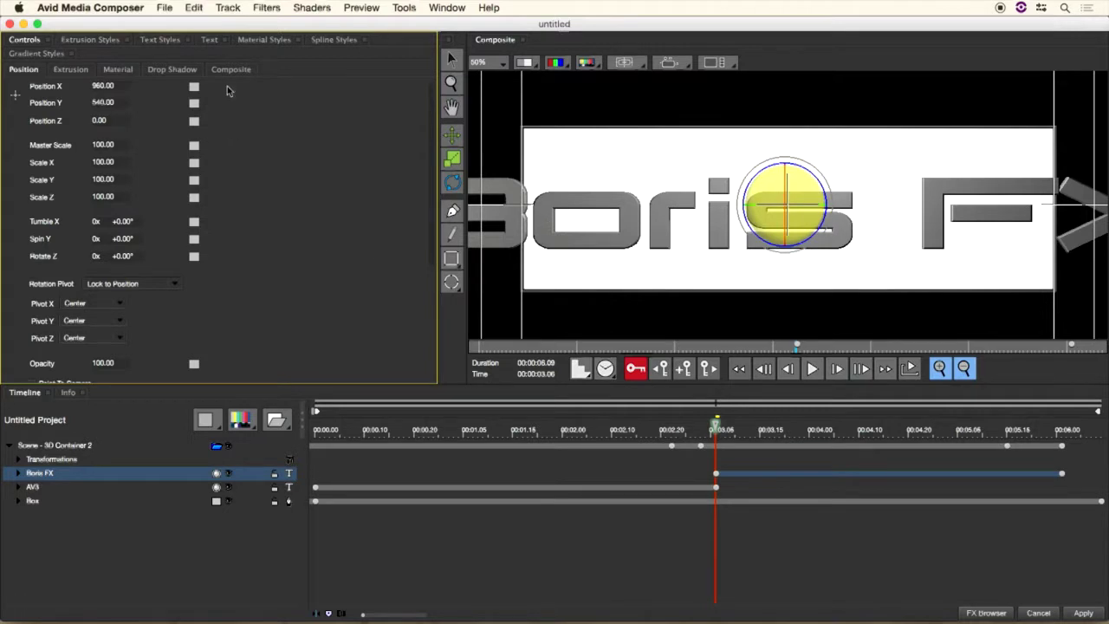
- Replace the entire Boris FX text with "The Creative Collective"
left_click(209, 40)
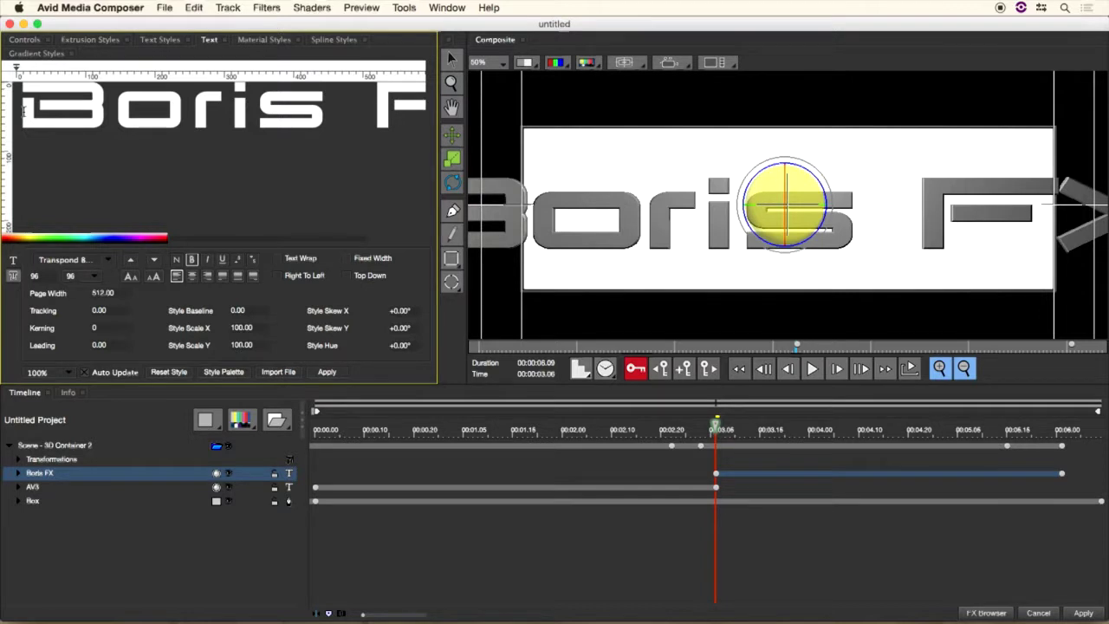
left_click(83, 115)
key("super+a")
key("BackSpace")
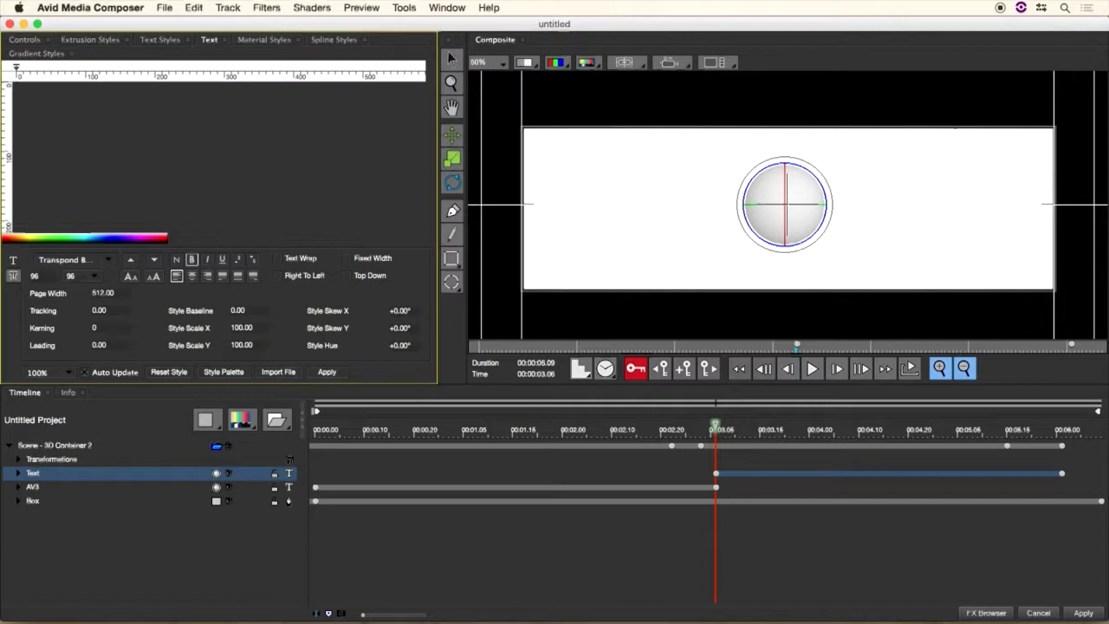
type("The")
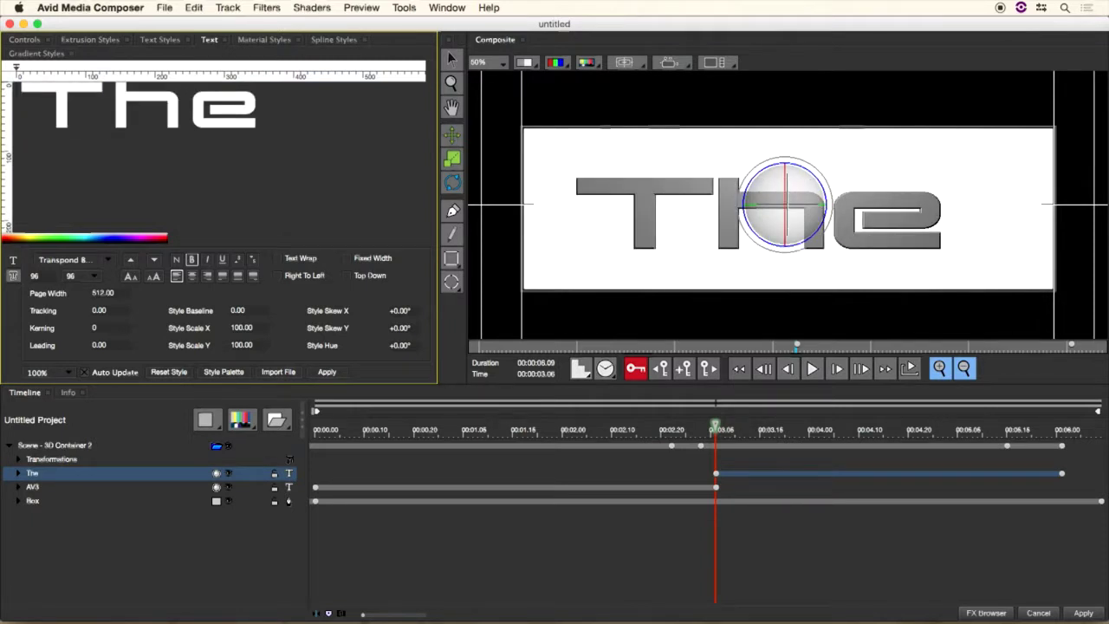
type(" Crea")
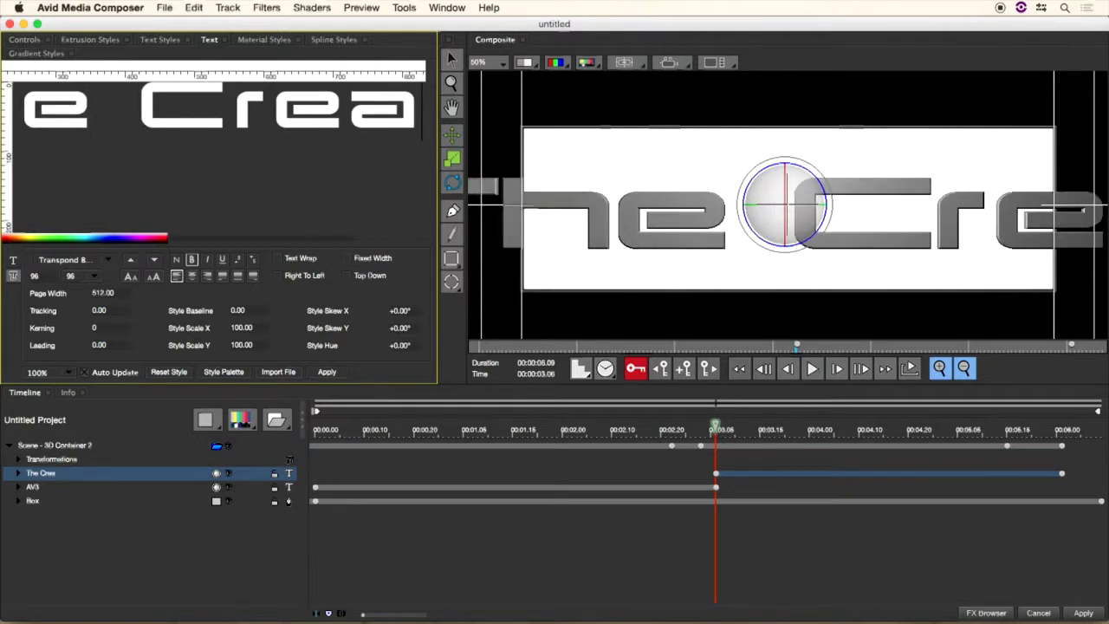
type("tive")
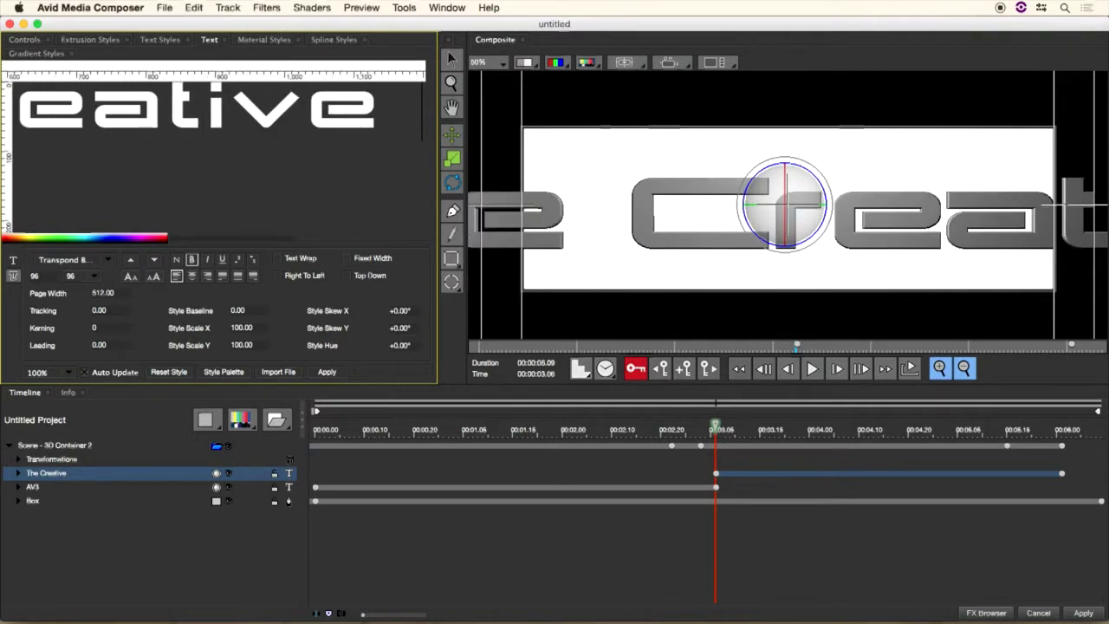
type(" Collec")
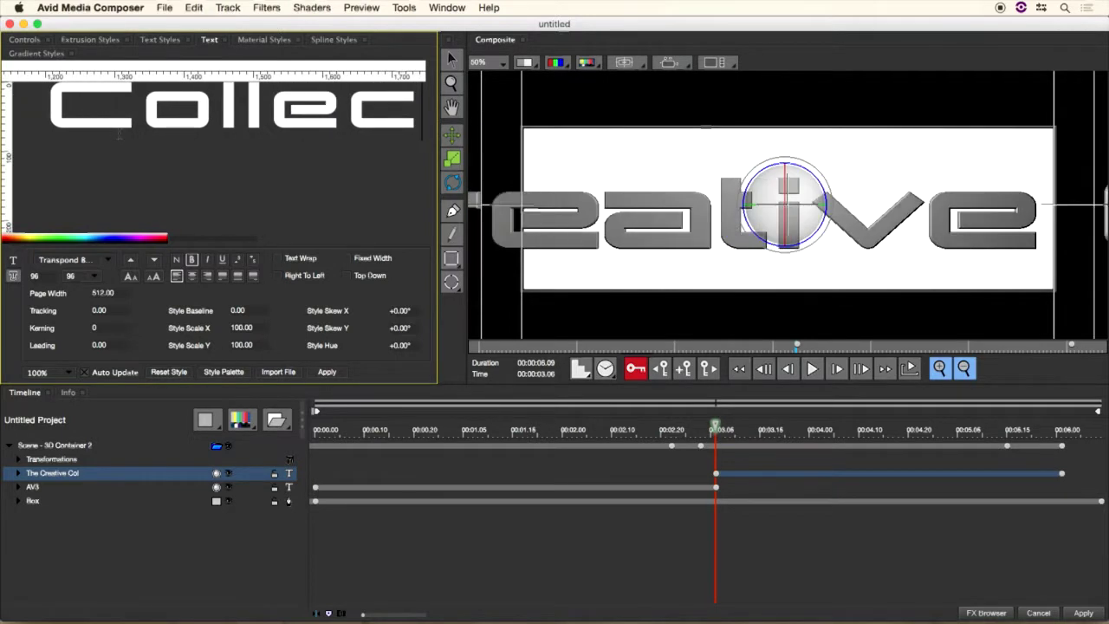
type("tive")
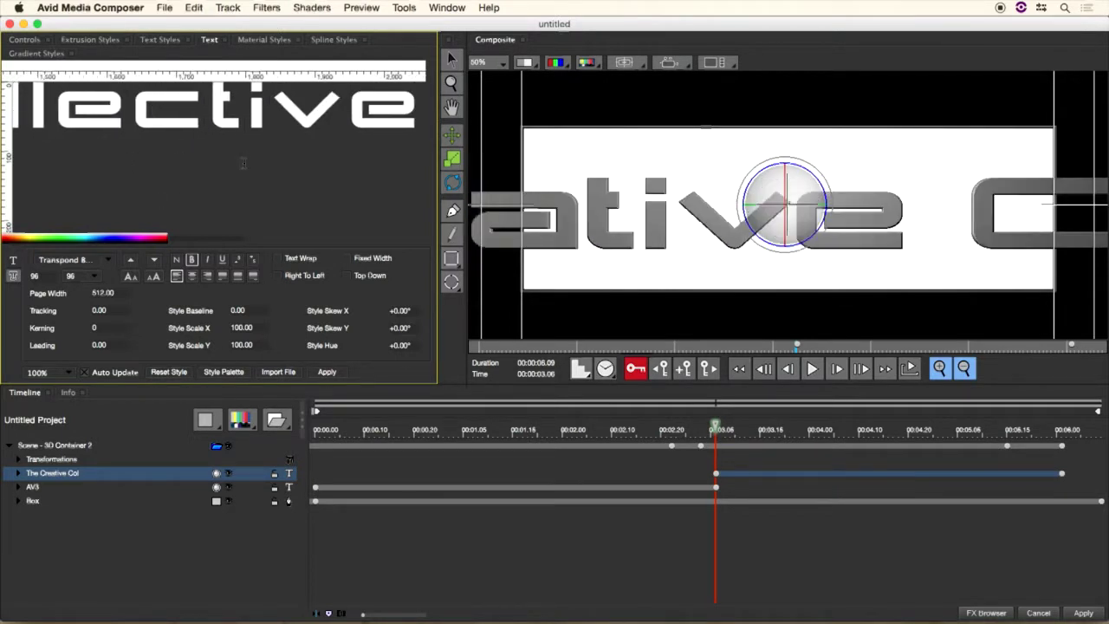
- Format the whole text in the Impact font, sizing it first at 48 and finally at 36
key("super+a")
key("super+a")
left_click_drag(412, 124, 12, 121)
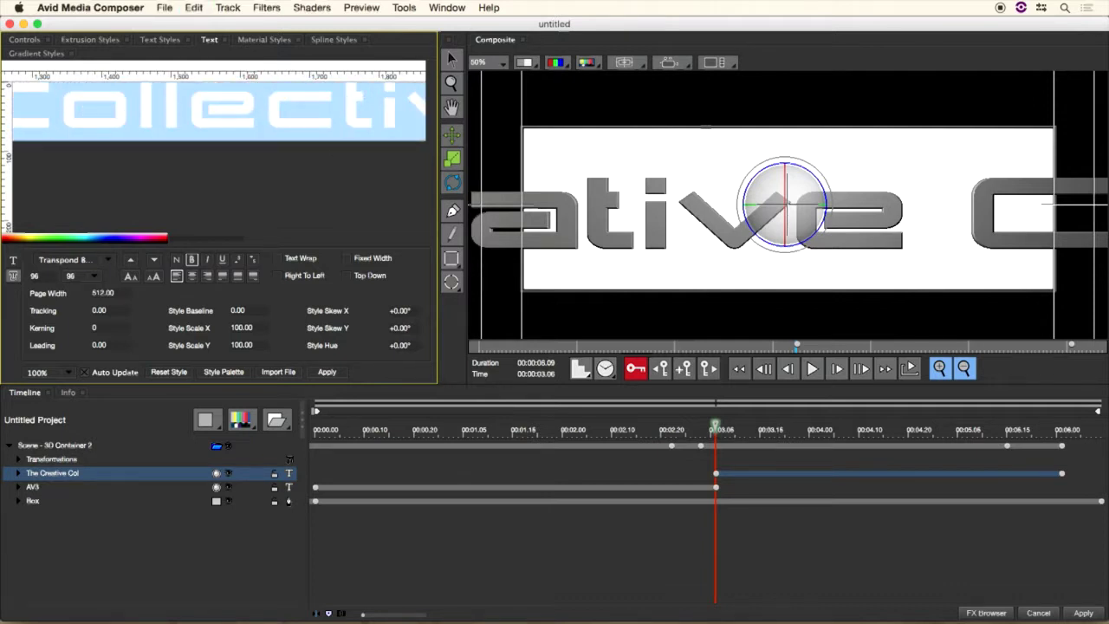
left_click(97, 276)
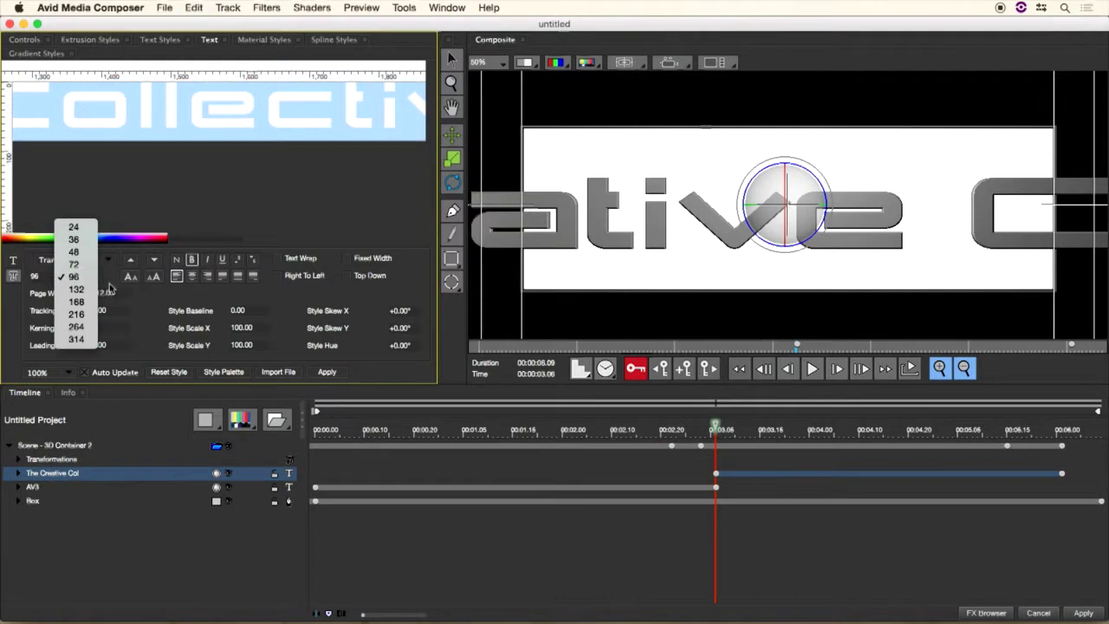
left_click(85, 254)
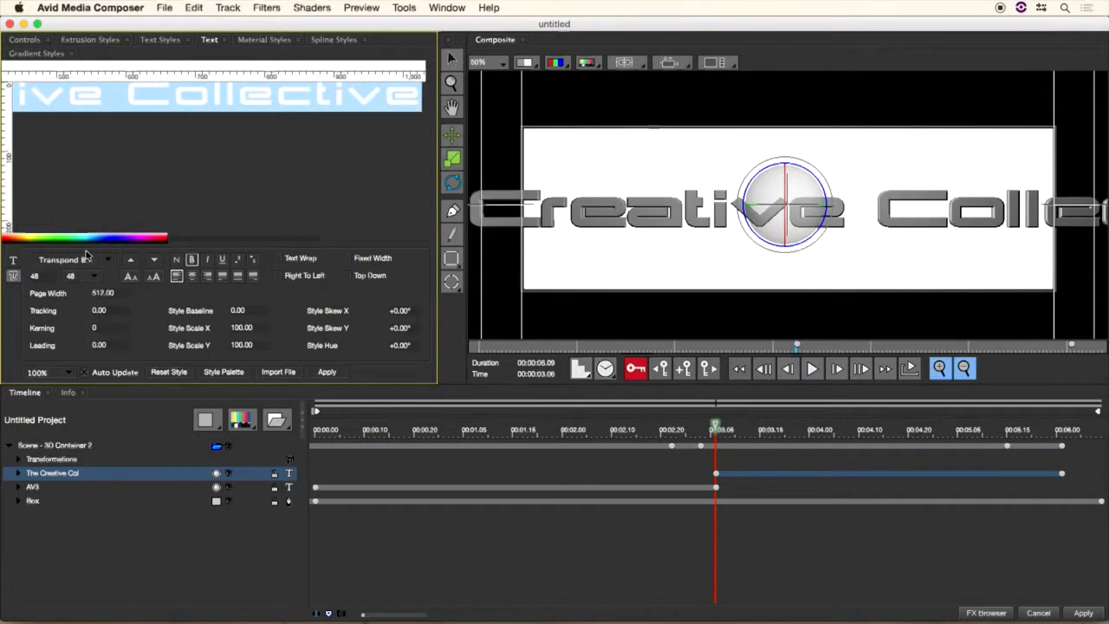
left_click(111, 266)
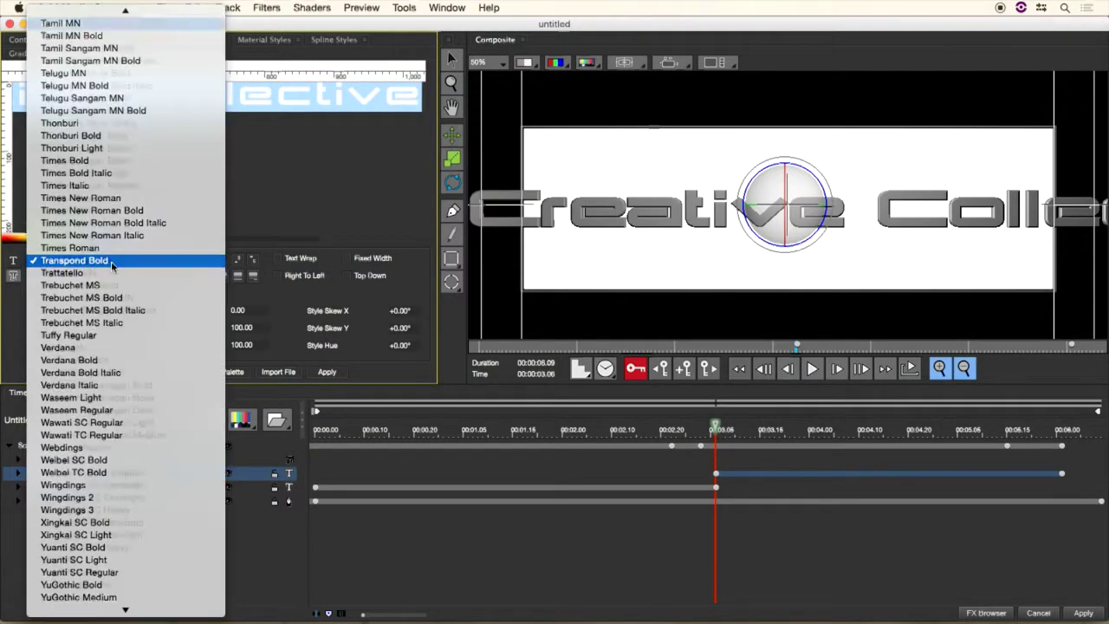
key("i")
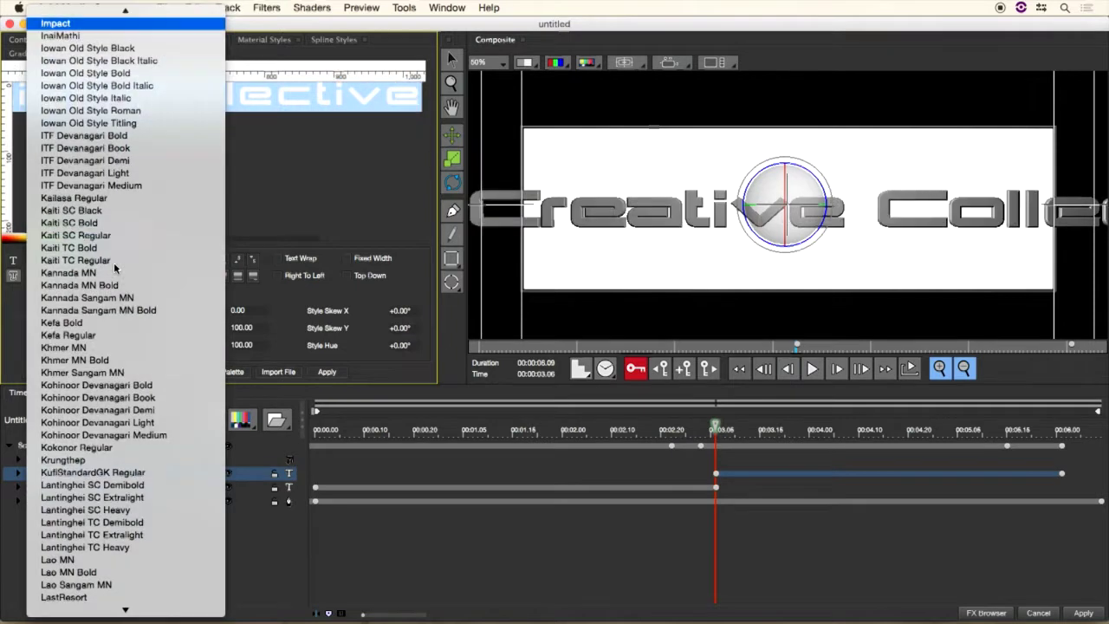
key("Return")
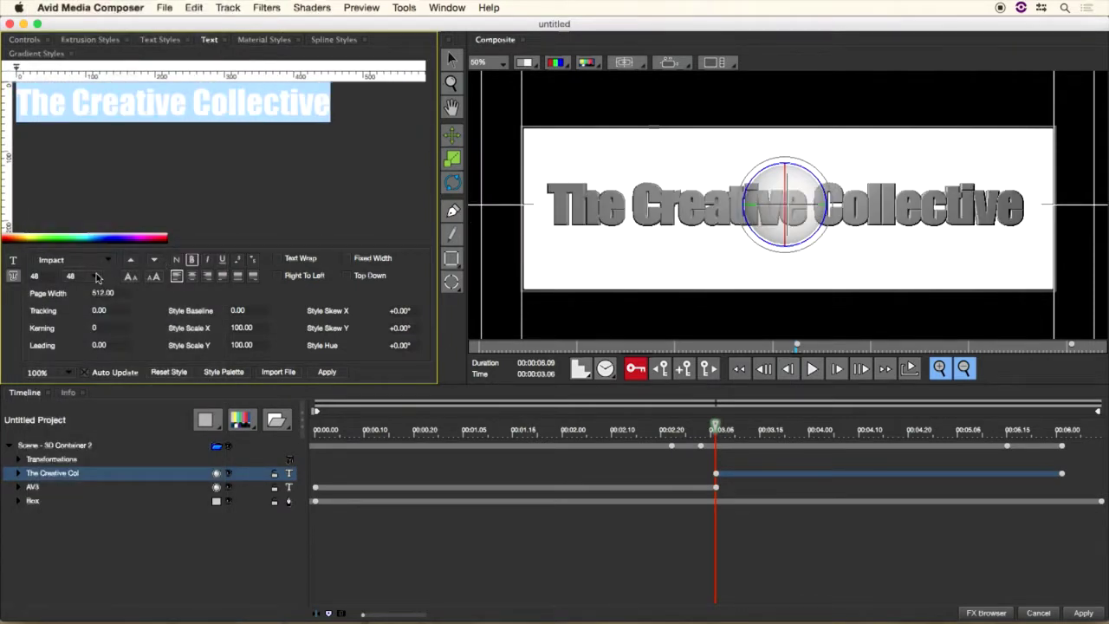
left_click(98, 279)
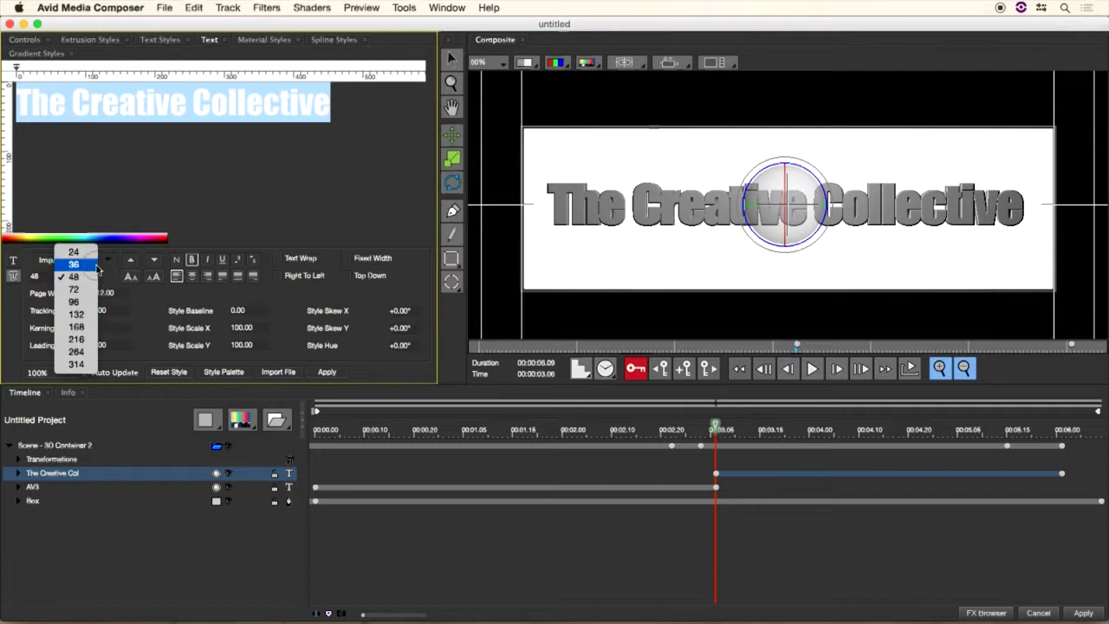
left_click(97, 269)
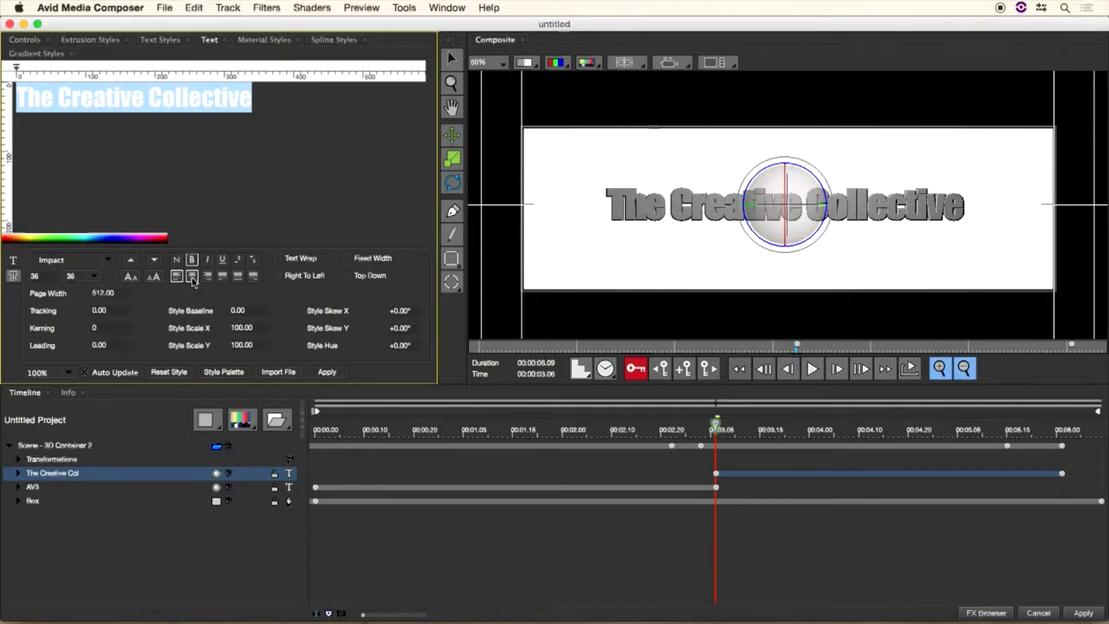
- Center the text with Text Wrap enabled and break it into two lines before "Collective"
left_click(278, 258)
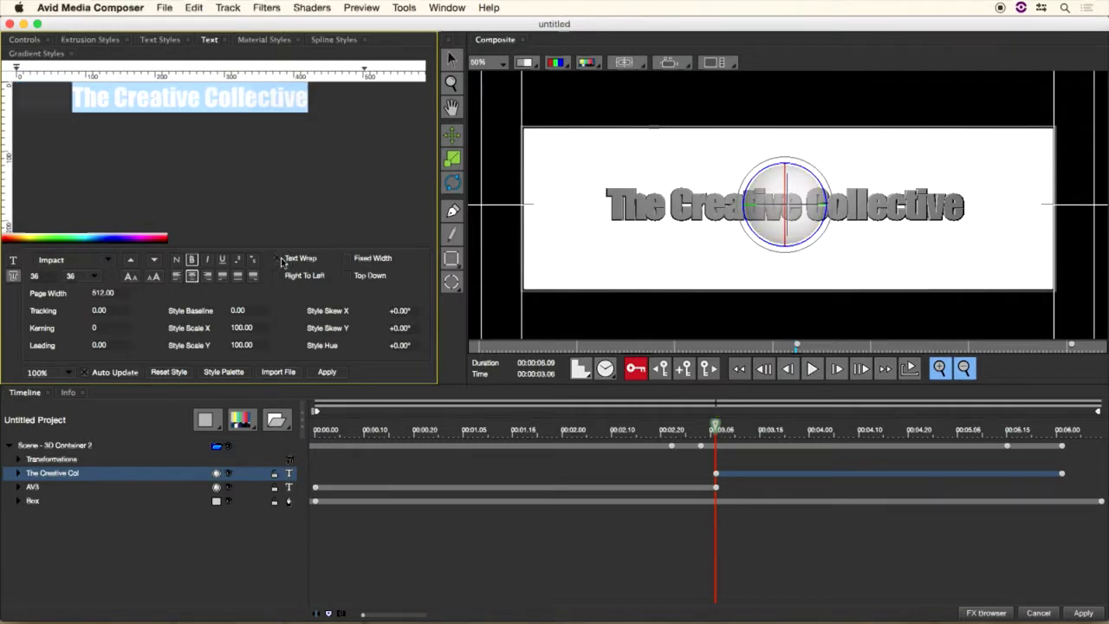
left_click(204, 99)
key("Return")
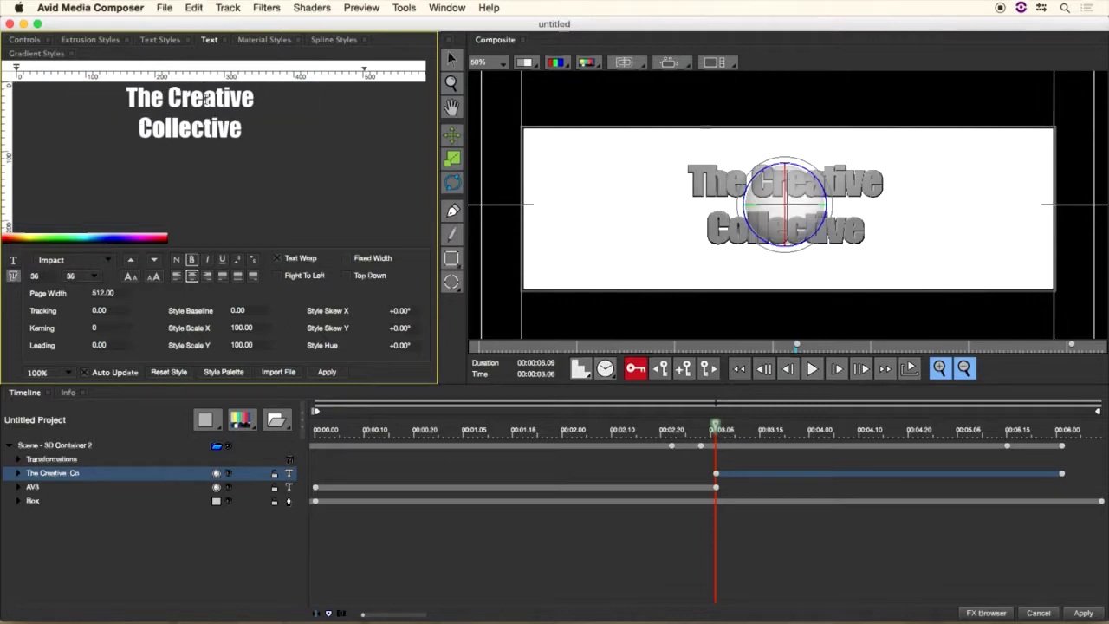
- Enlarge both lines of "The Creative Collective" to font size 48
left_click_drag(240, 128, 125, 90)
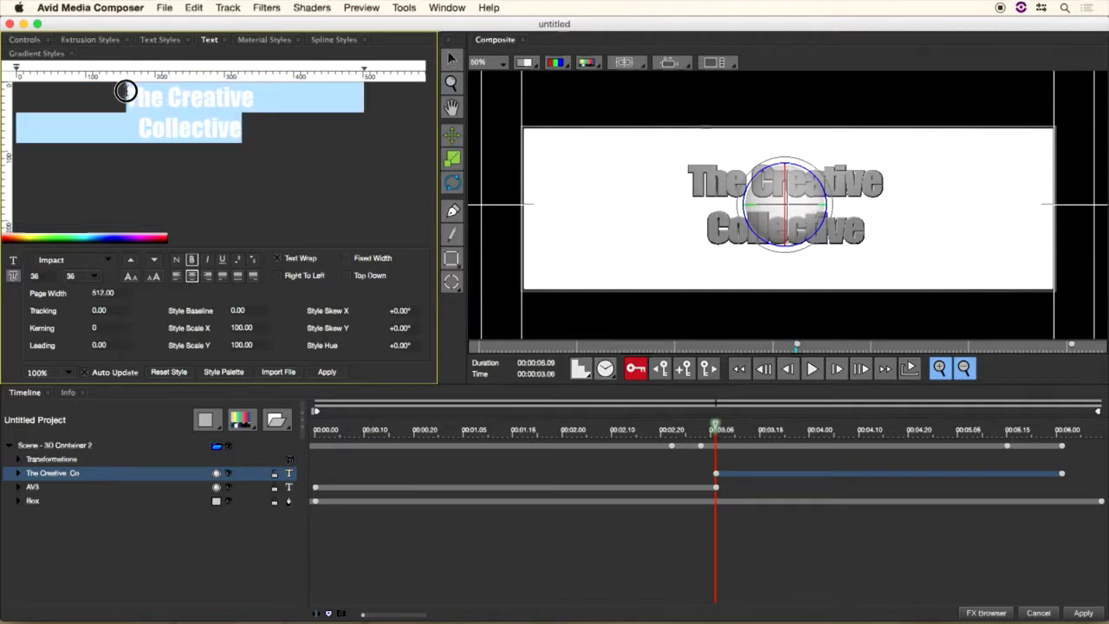
left_click(248, 130)
key("super+a")
left_click(92, 276)
left_click(91, 285)
left_click(226, 197)
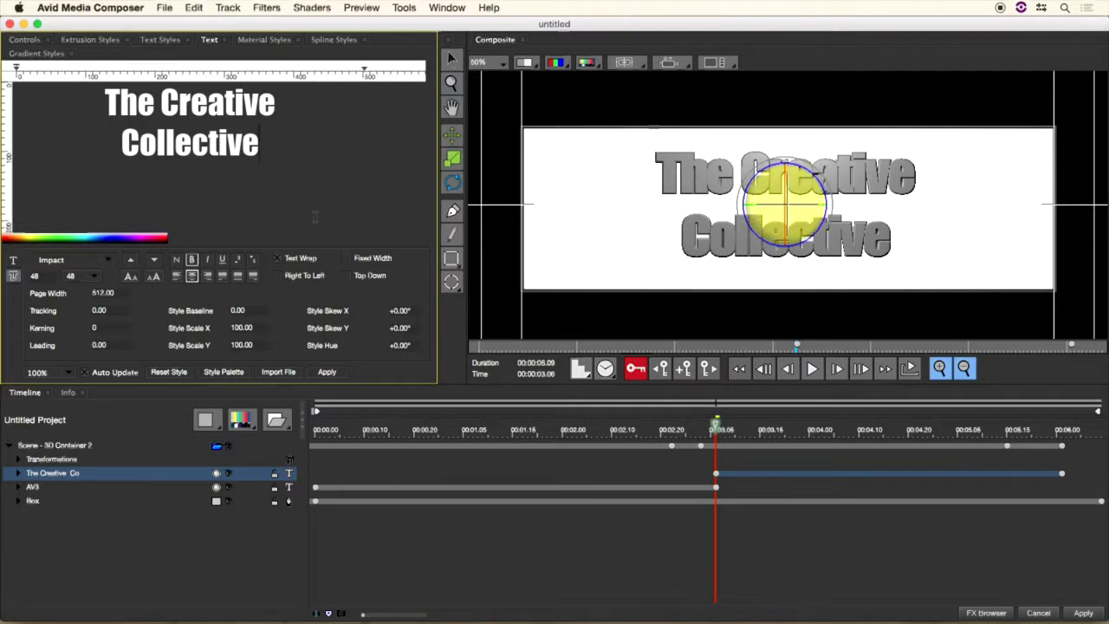
- Increase the kerning of both text lines to 5, raise it to 6, and settle on 7
left_click_drag(261, 161, 104, 101)
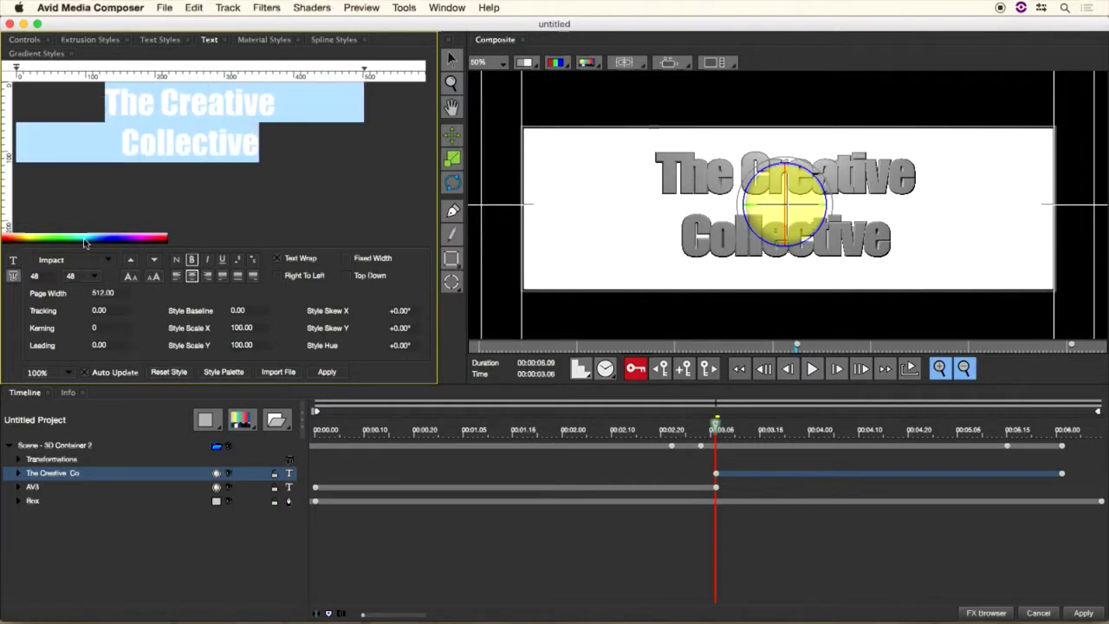
left_click(107, 328)
type("5")
key("Return")
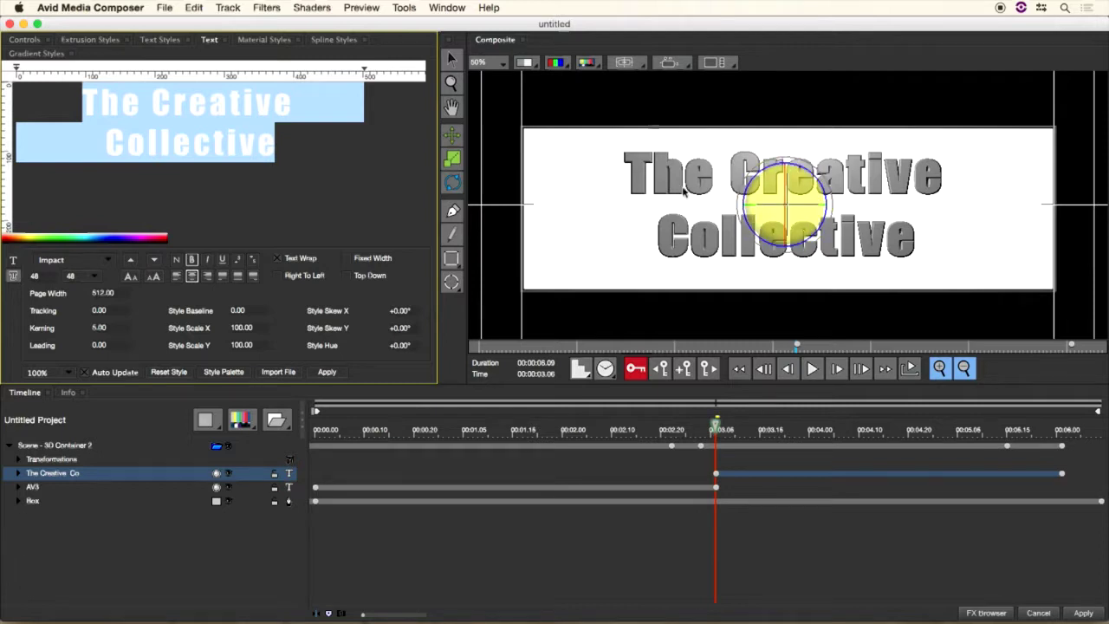
left_click(113, 331)
type("6")
key("Return")
left_click_drag(113, 329, 125, 329)
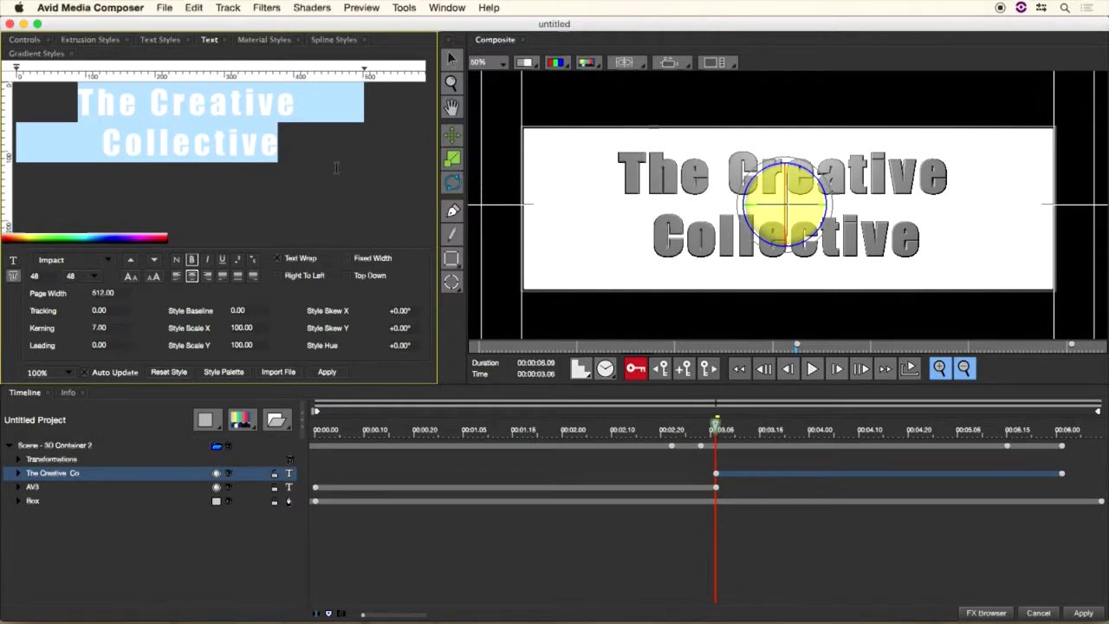
left_click(336, 168)
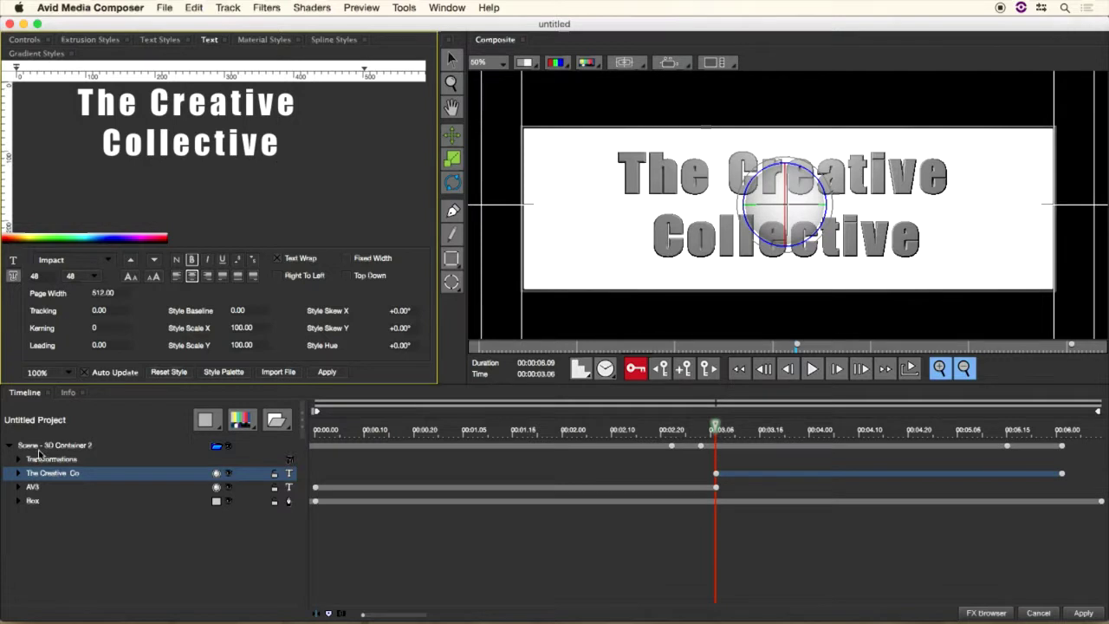
- Set the extrusion of The Creative Collective text to 2
left_click(85, 43)
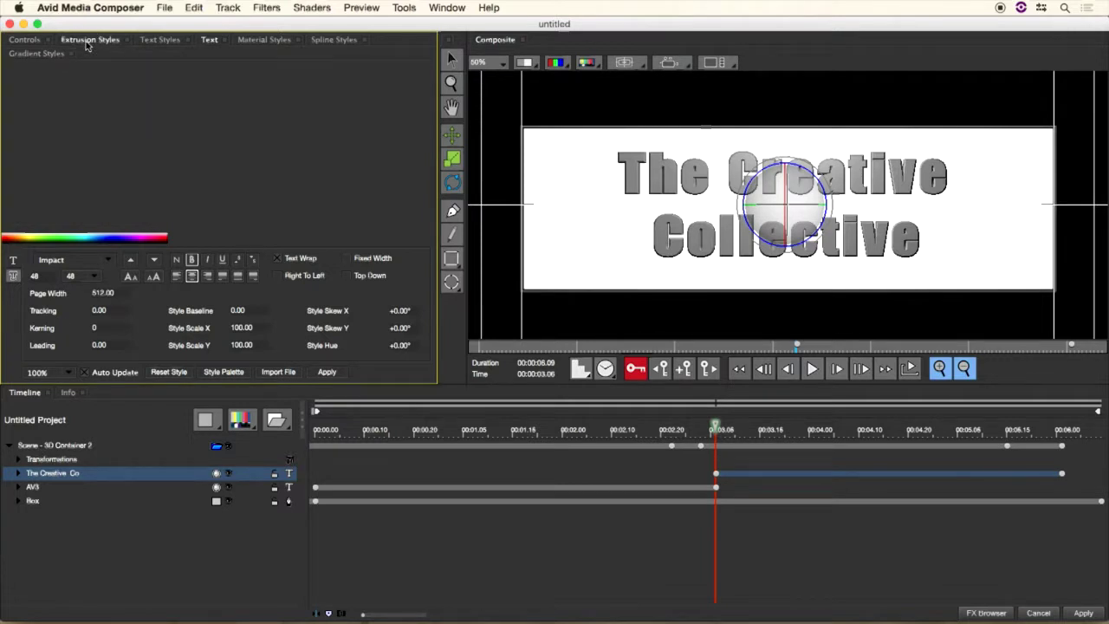
left_click(30, 40)
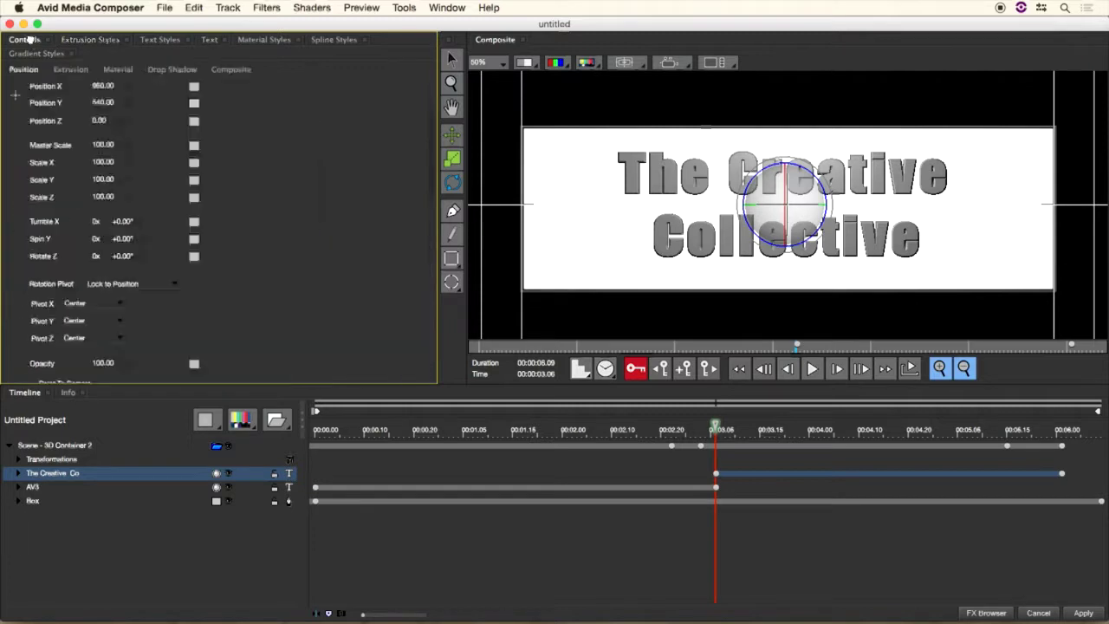
left_click(69, 70)
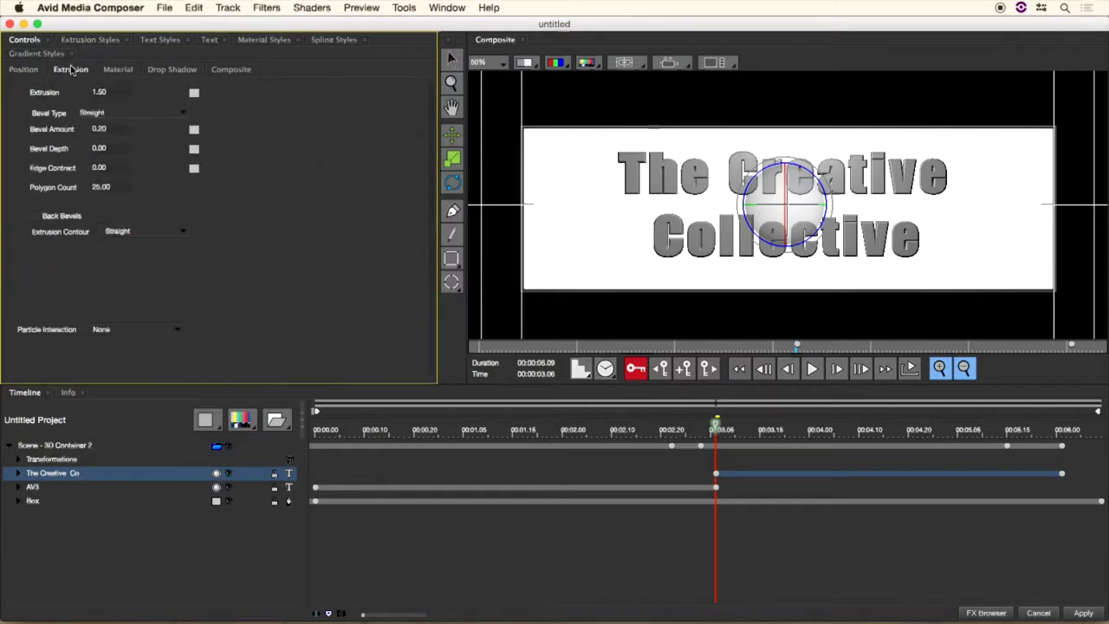
left_click(120, 92)
type("2")
key("Return")
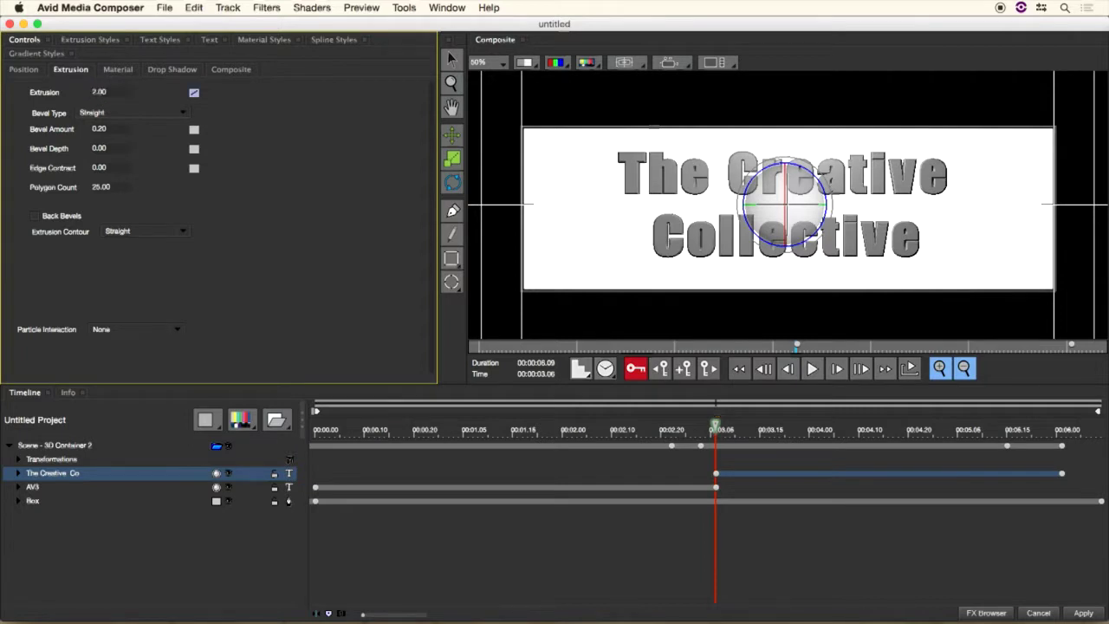
- Set Apply Material to 2 for the text and expand its track to show the front and extrusion material tracks
left_click(126, 75)
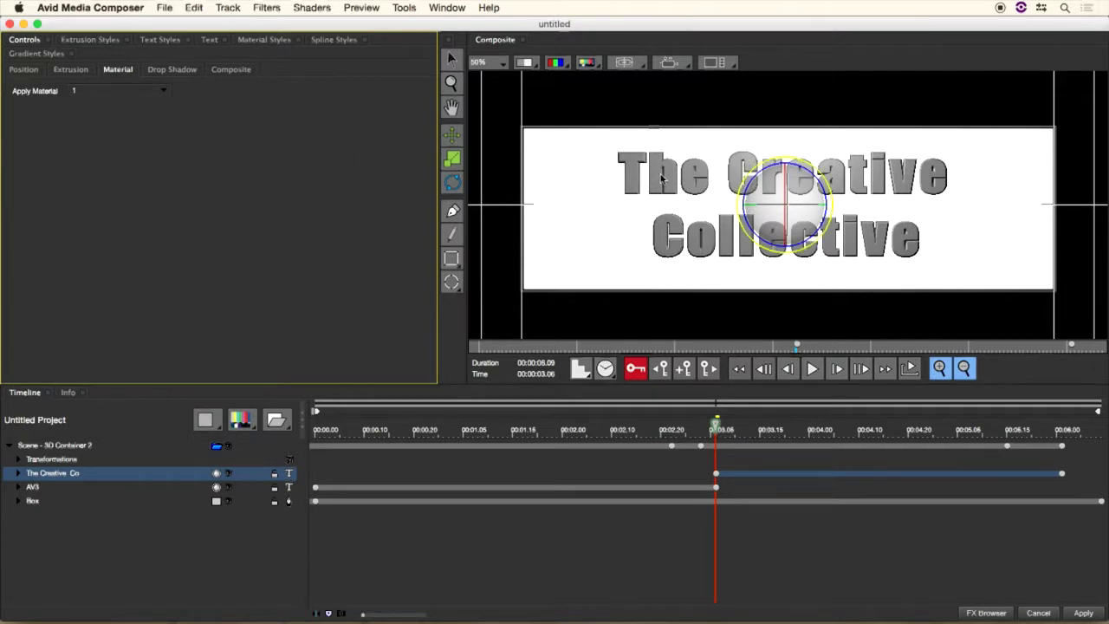
left_click(84, 92)
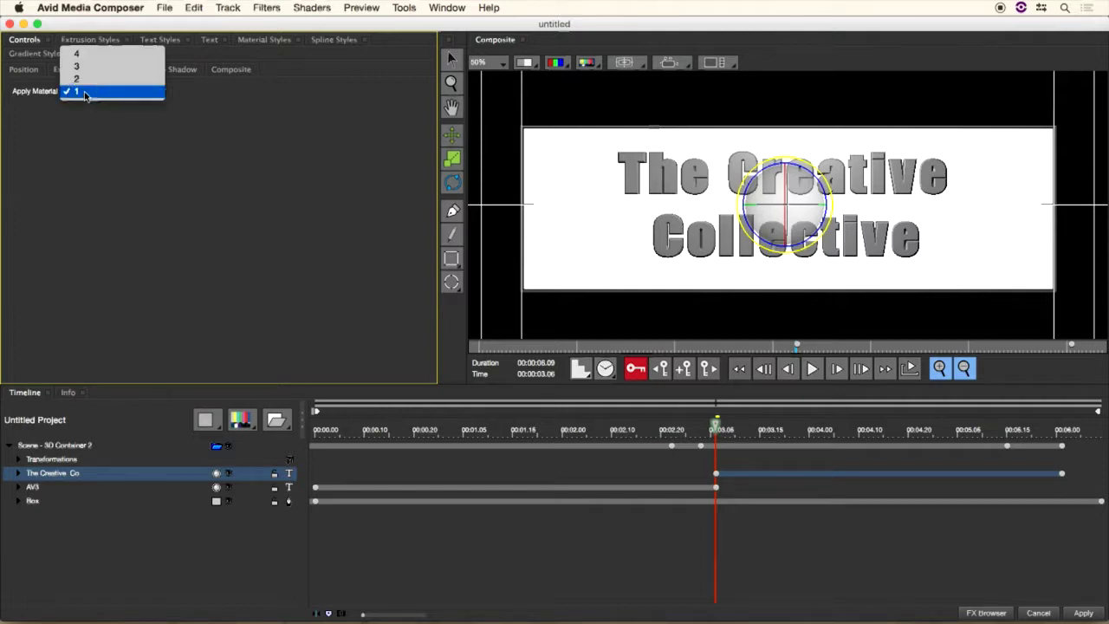
left_click(88, 81)
left_click(784, 206)
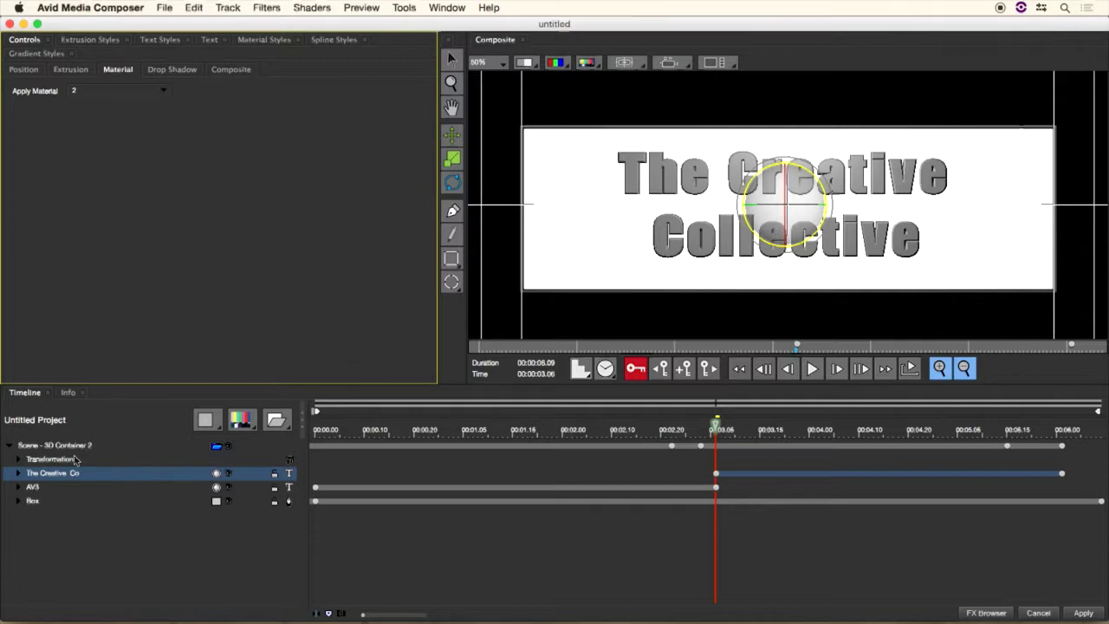
left_click(19, 476)
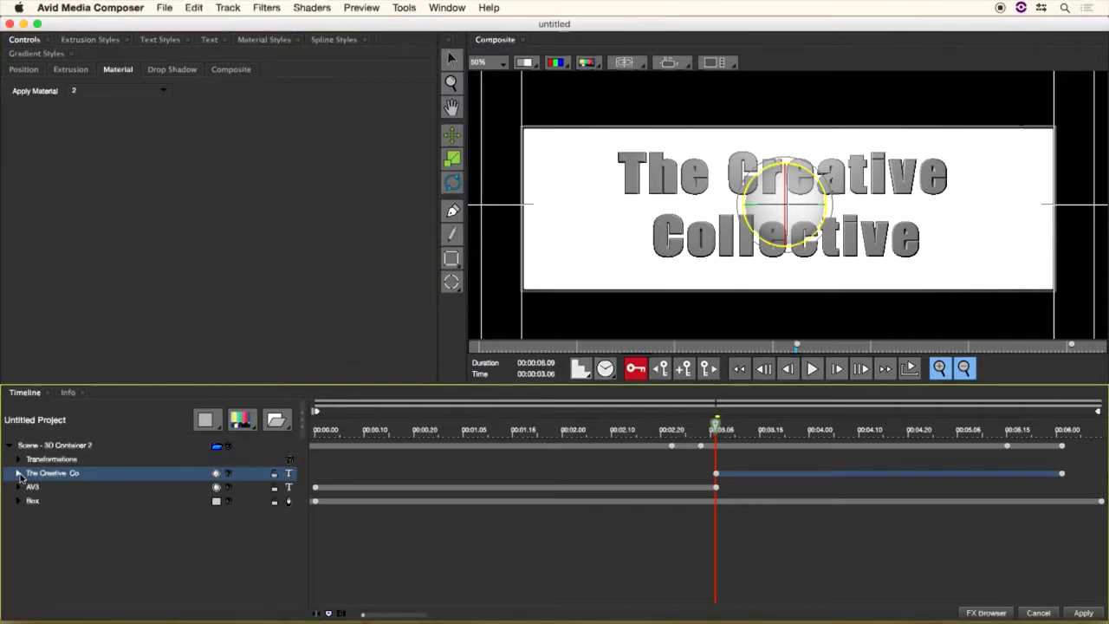
left_click(18, 474)
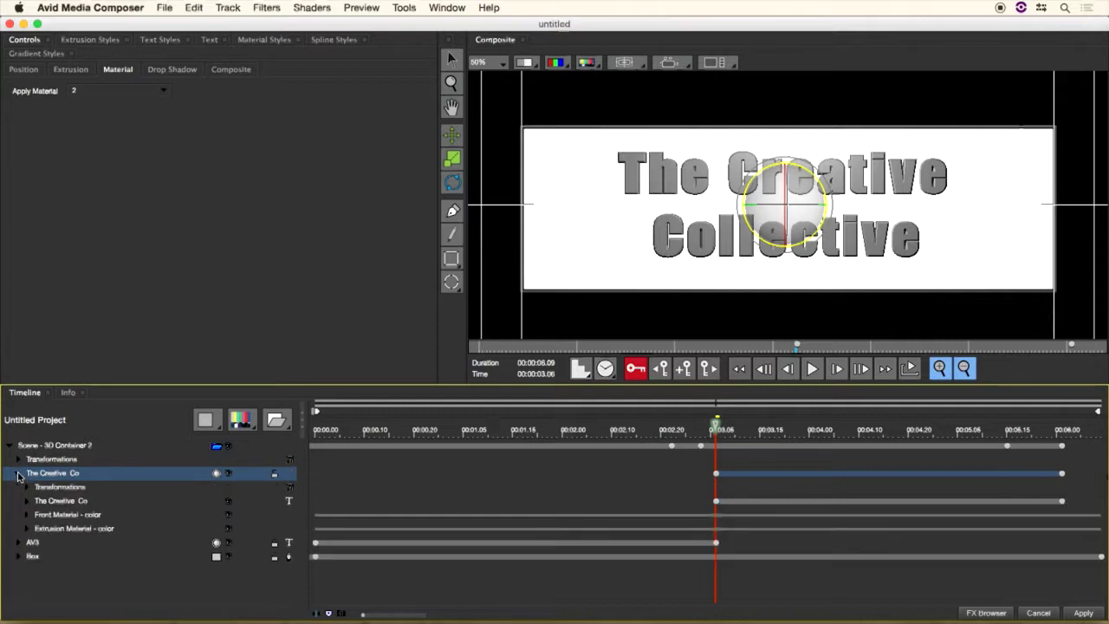
left_click(61, 518)
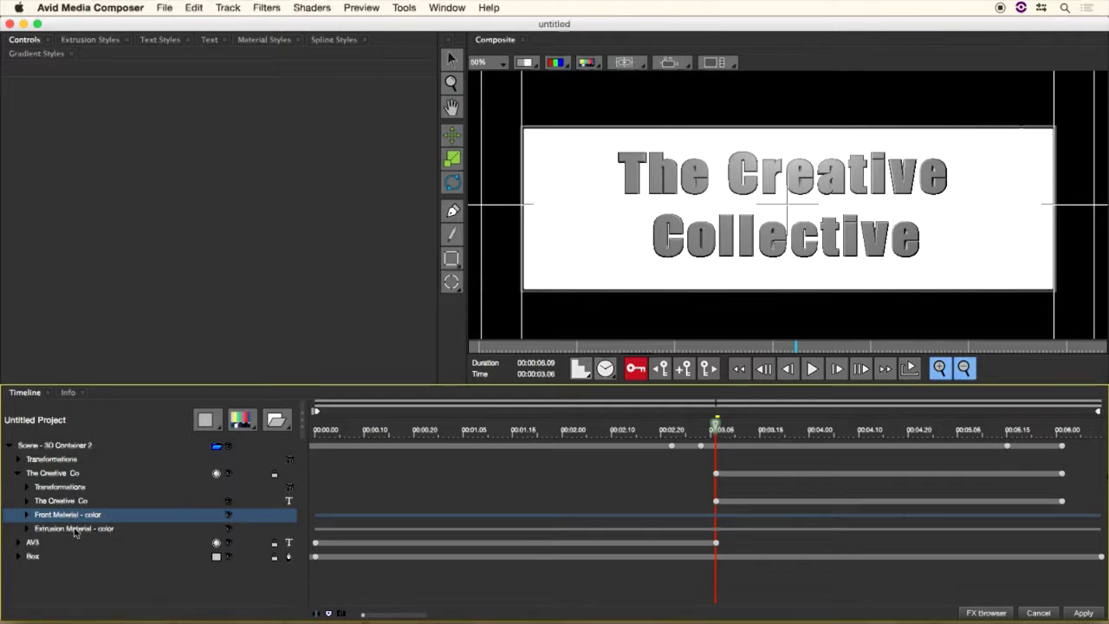
left_click(75, 530)
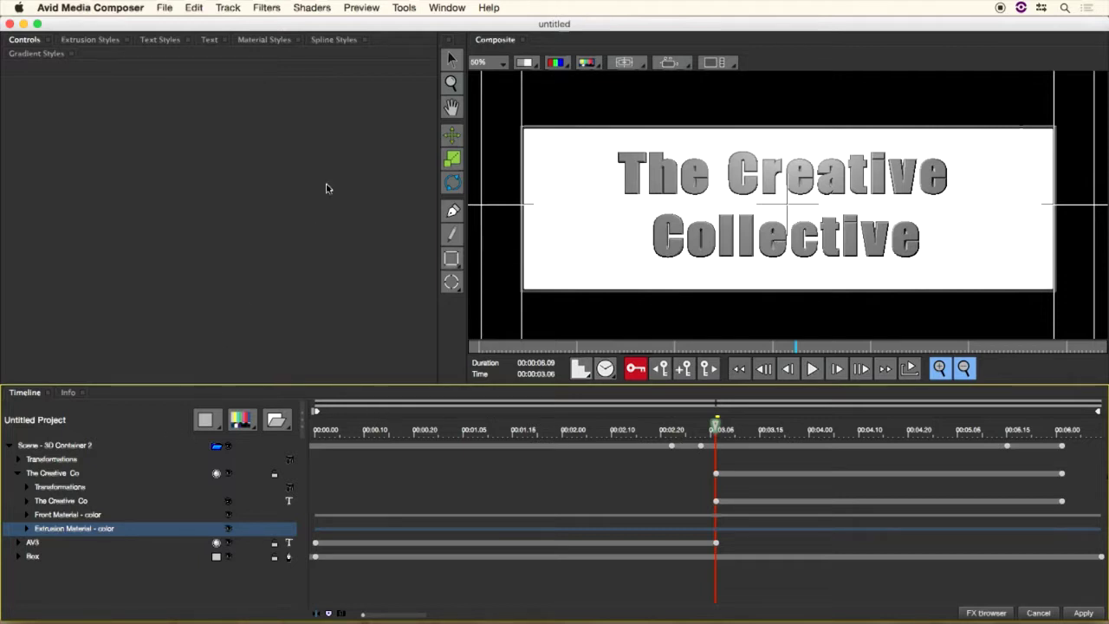
left_click(21, 41)
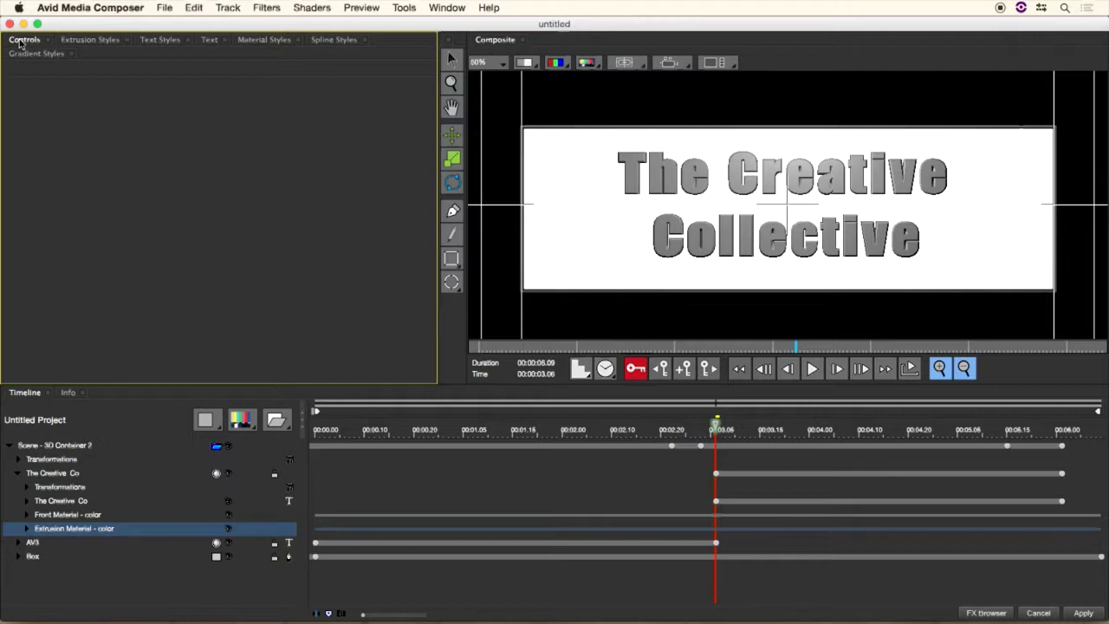
left_click(47, 474)
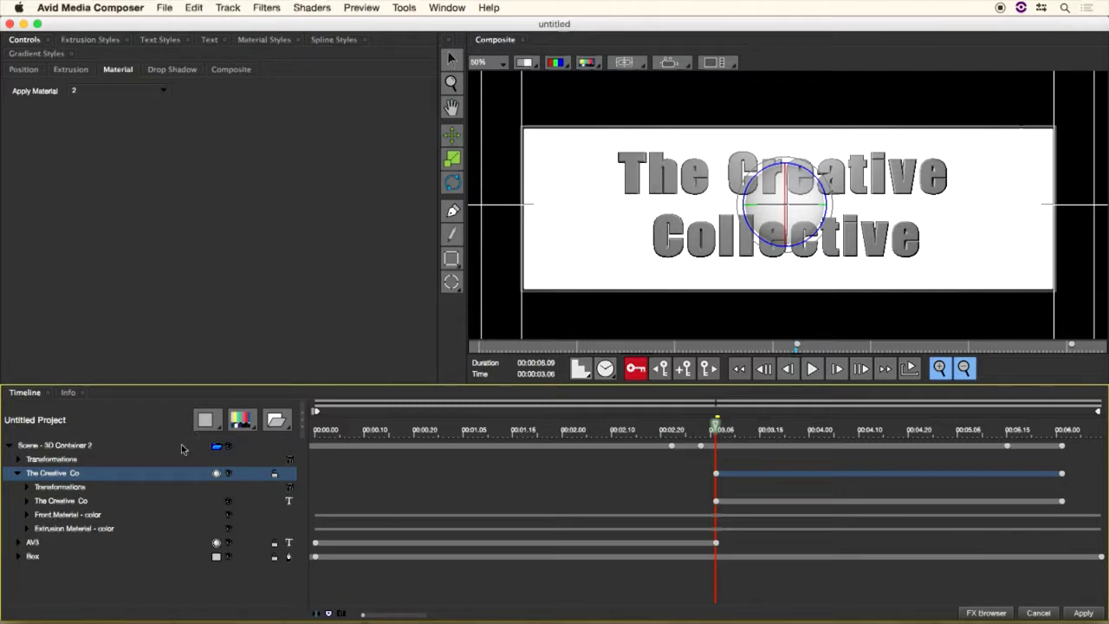
- Apply the Brushed Black style from the Metallic material styles to the text's front material
left_click(62, 517)
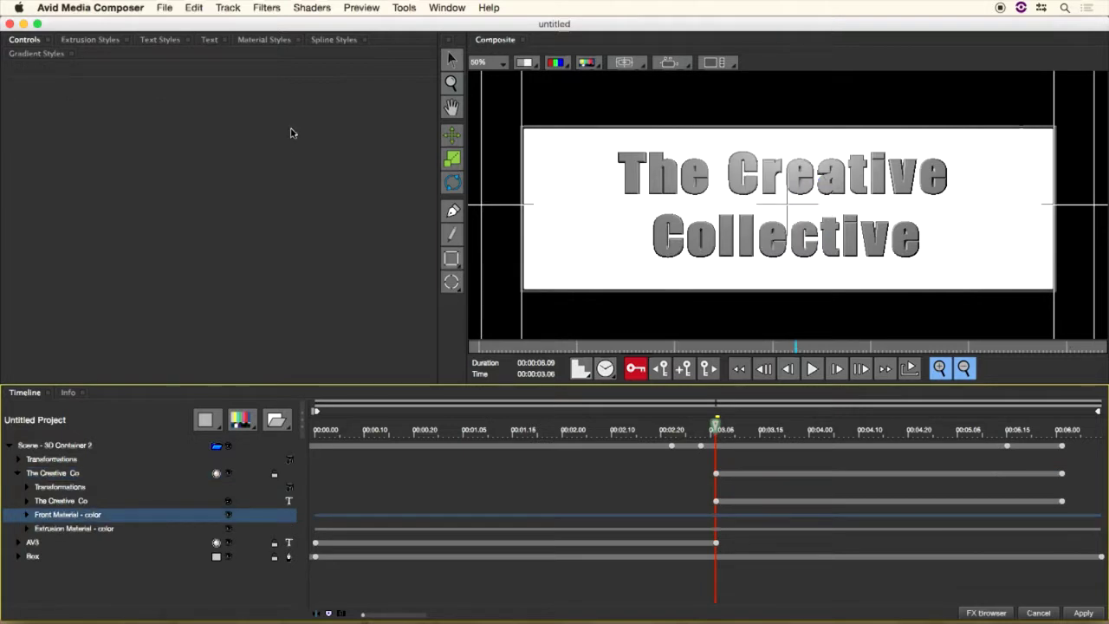
left_click(102, 40)
left_click(257, 40)
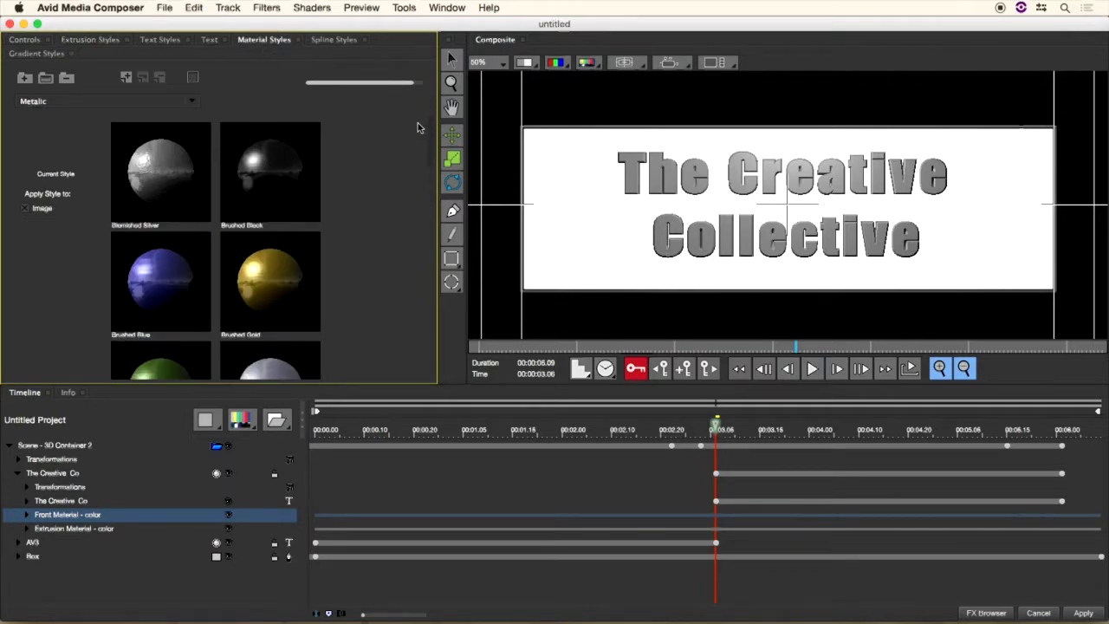
scroll(432, 130, "down", 4)
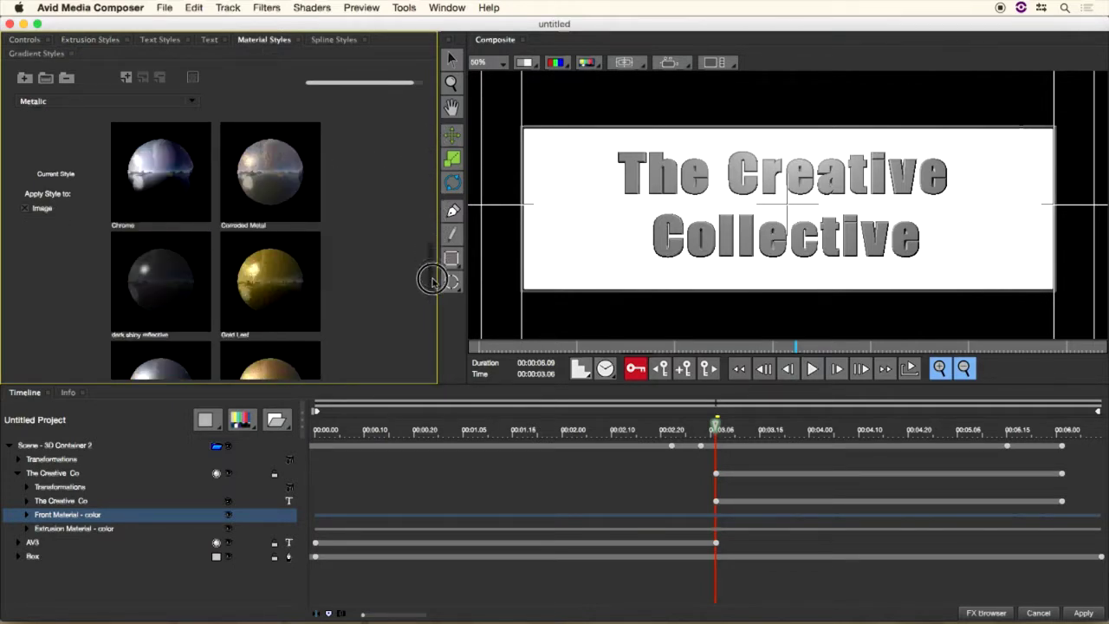
scroll(435, 139, "up", 3)
left_click(279, 178)
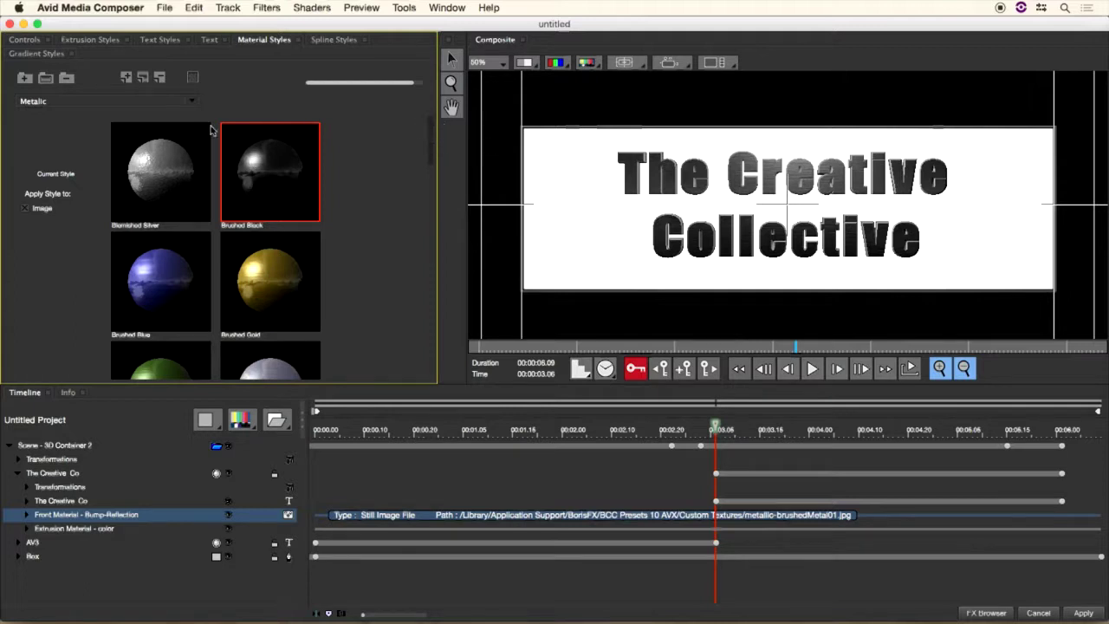
- Apply the Black Plastic style from the Plastics material styles to the text's front material
left_click(143, 103)
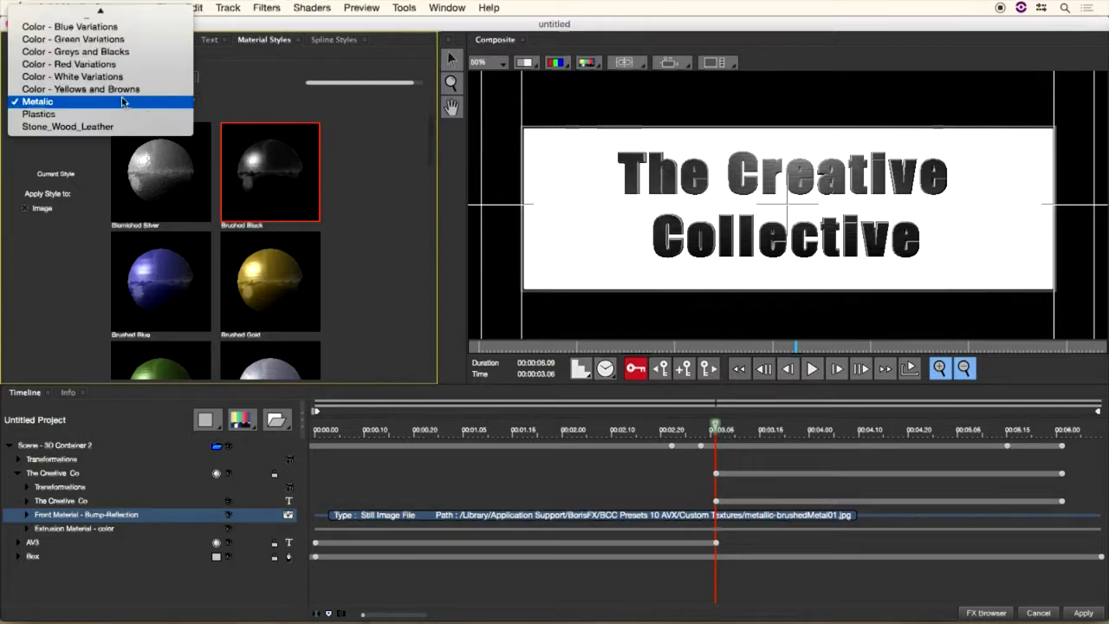
scroll(124, 103, "up", 3)
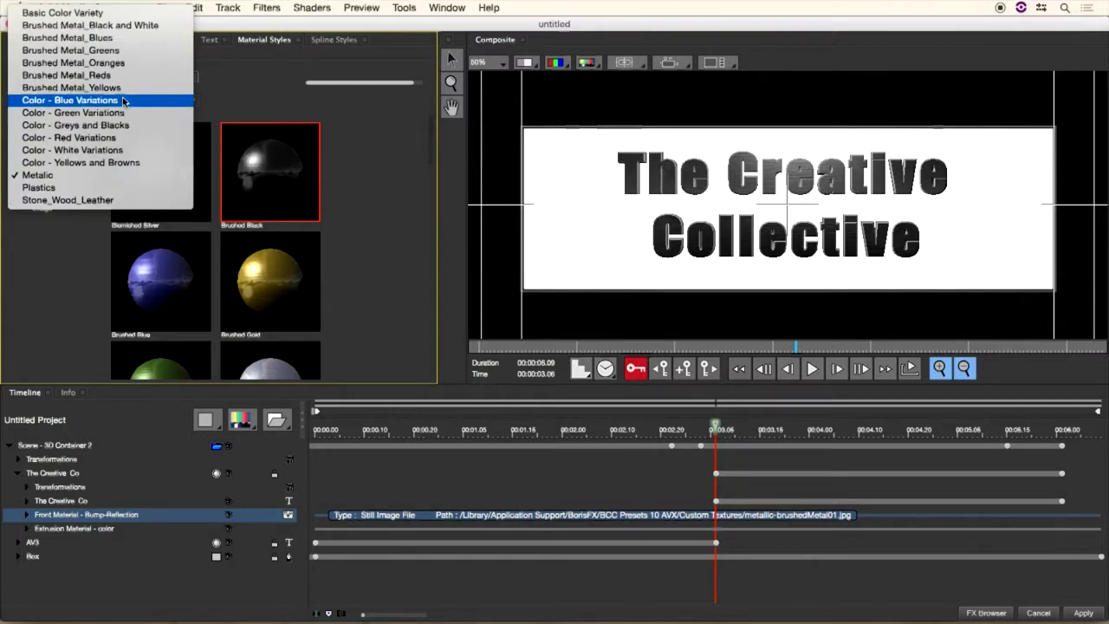
left_click(67, 193)
double_click(273, 184)
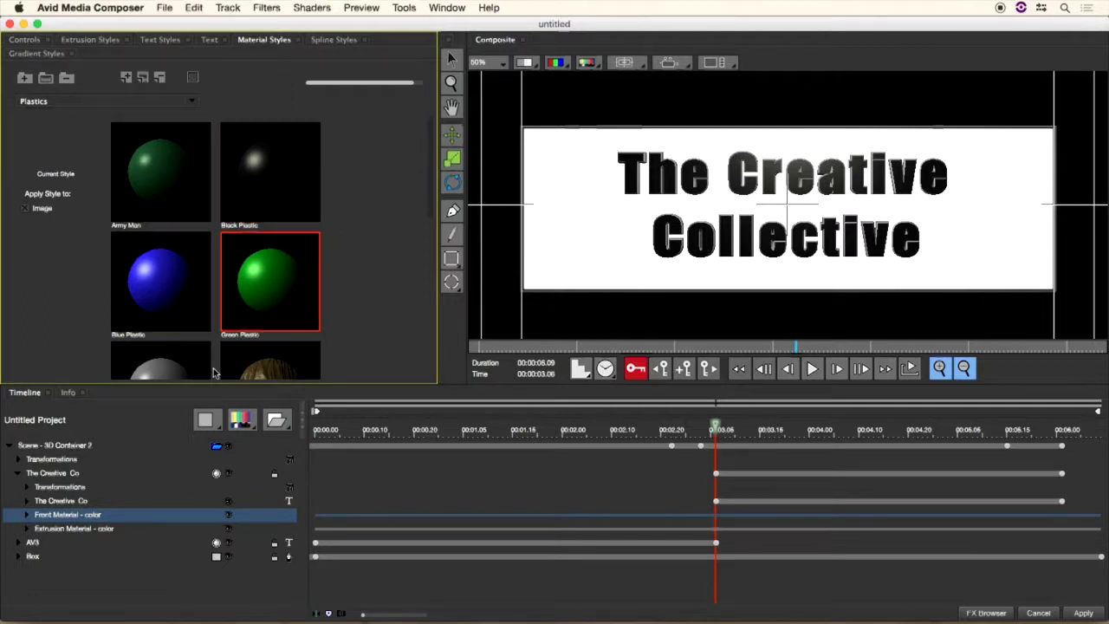
- Apply the Brushed Gold style from the Metallic material styles to the text's extrusion material
left_click(93, 533)
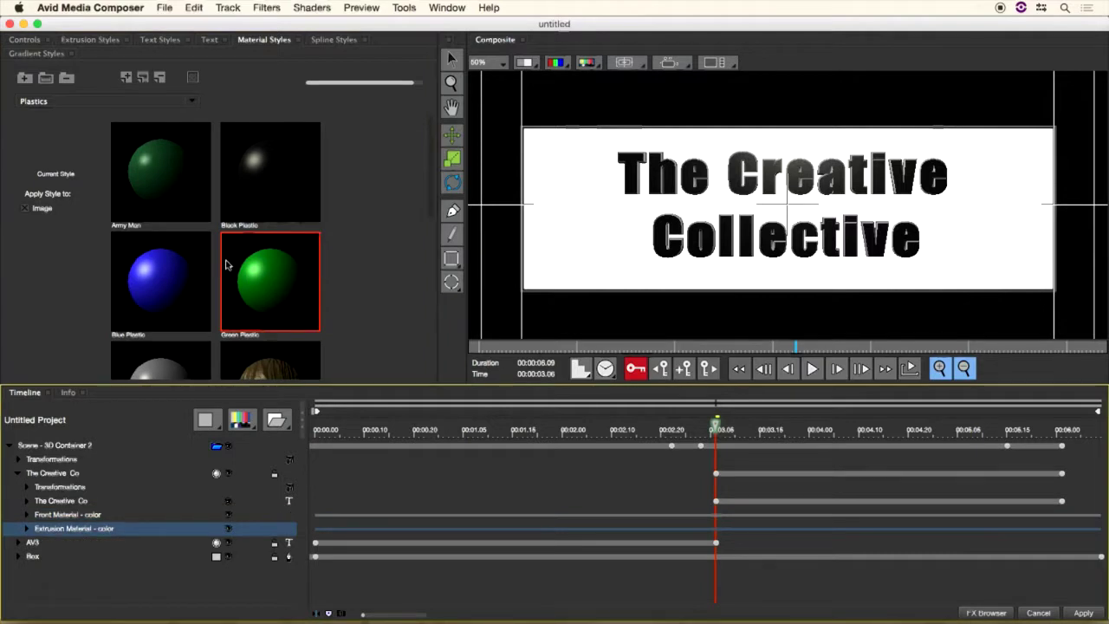
left_click(43, 100)
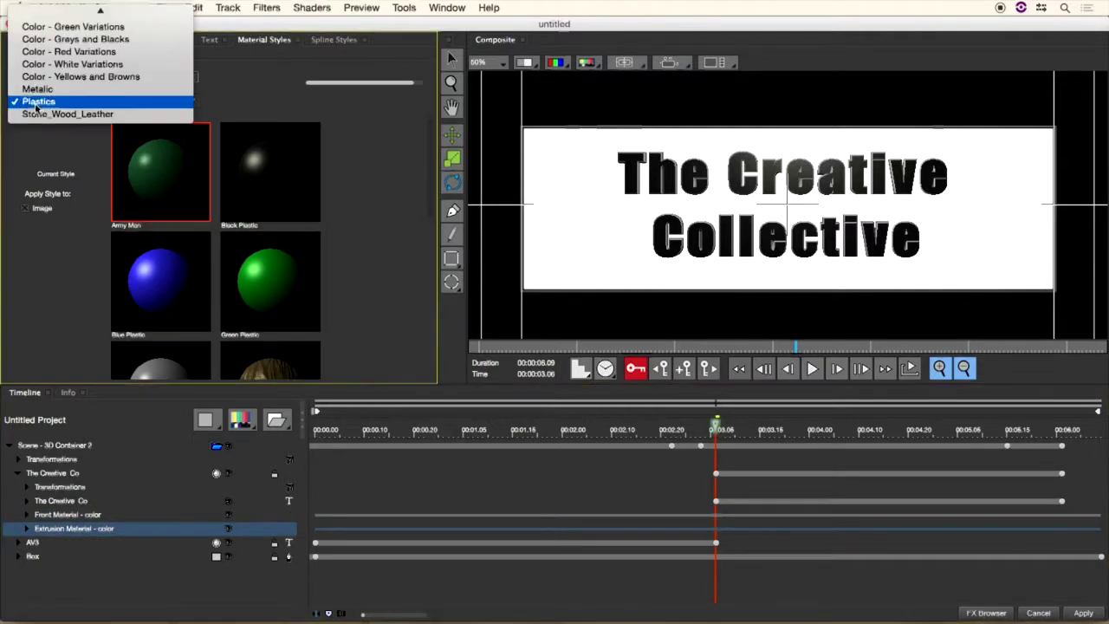
scroll(114, 54, "up", 5)
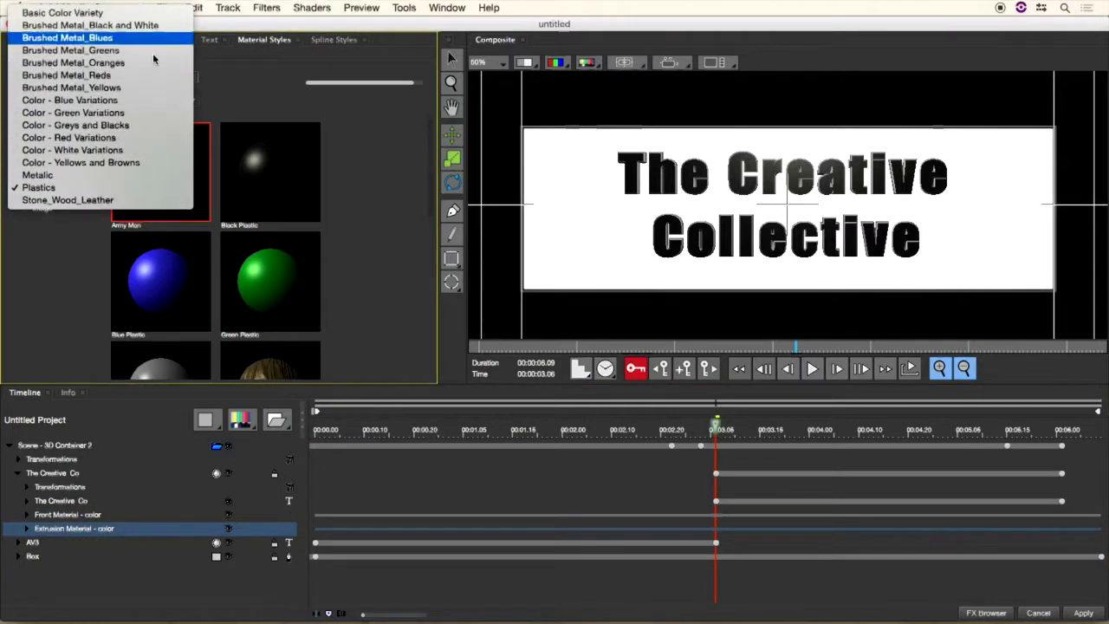
left_click(86, 173)
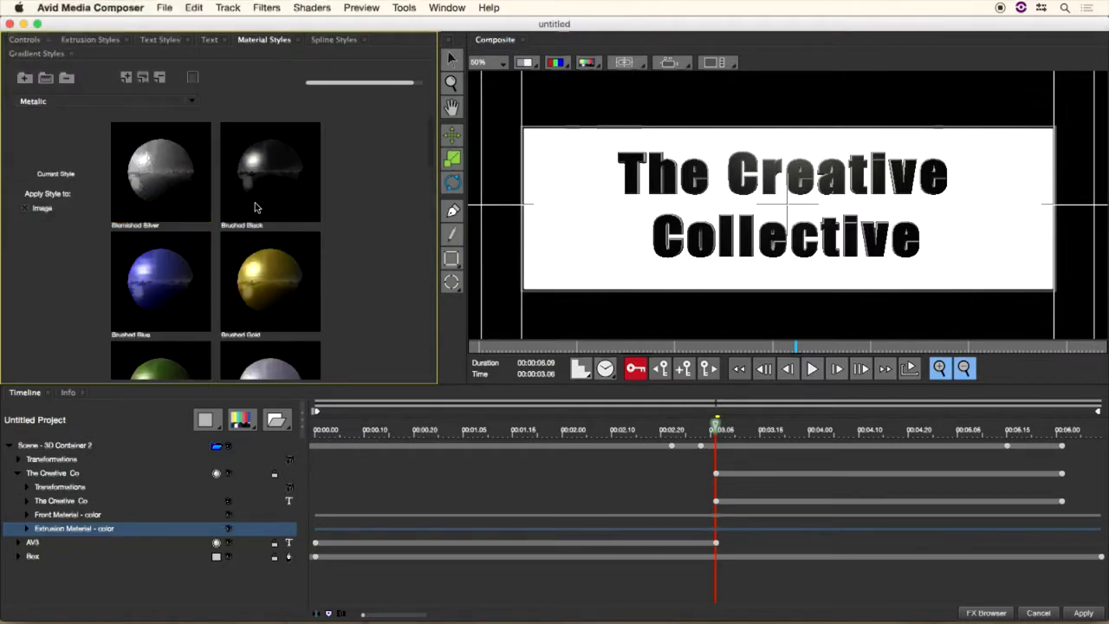
left_click(264, 295)
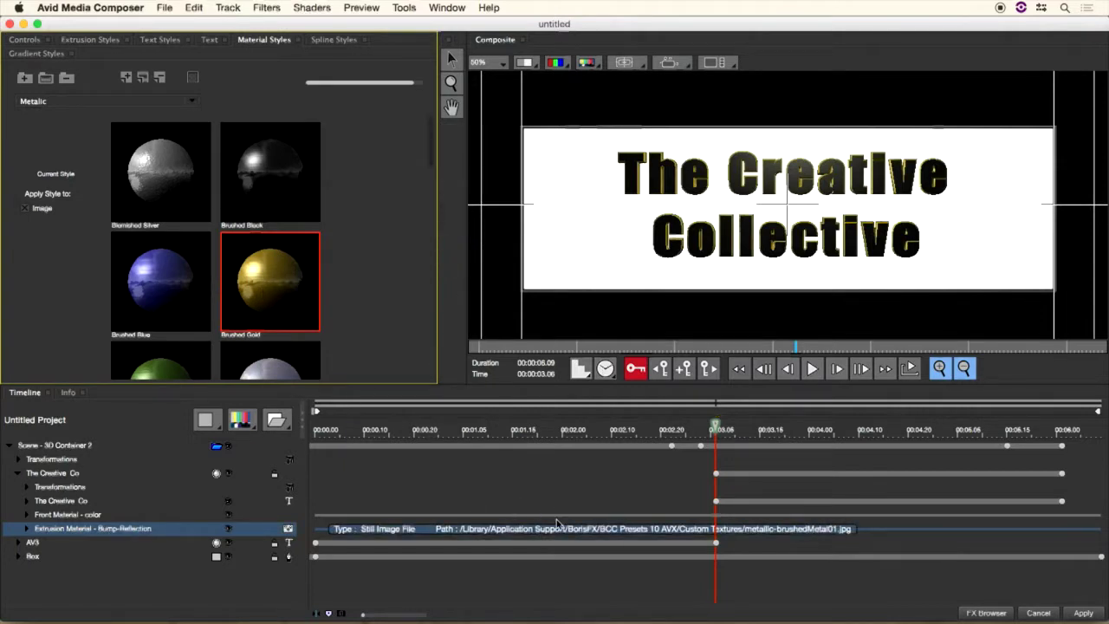
left_click(98, 518)
left_click(94, 527)
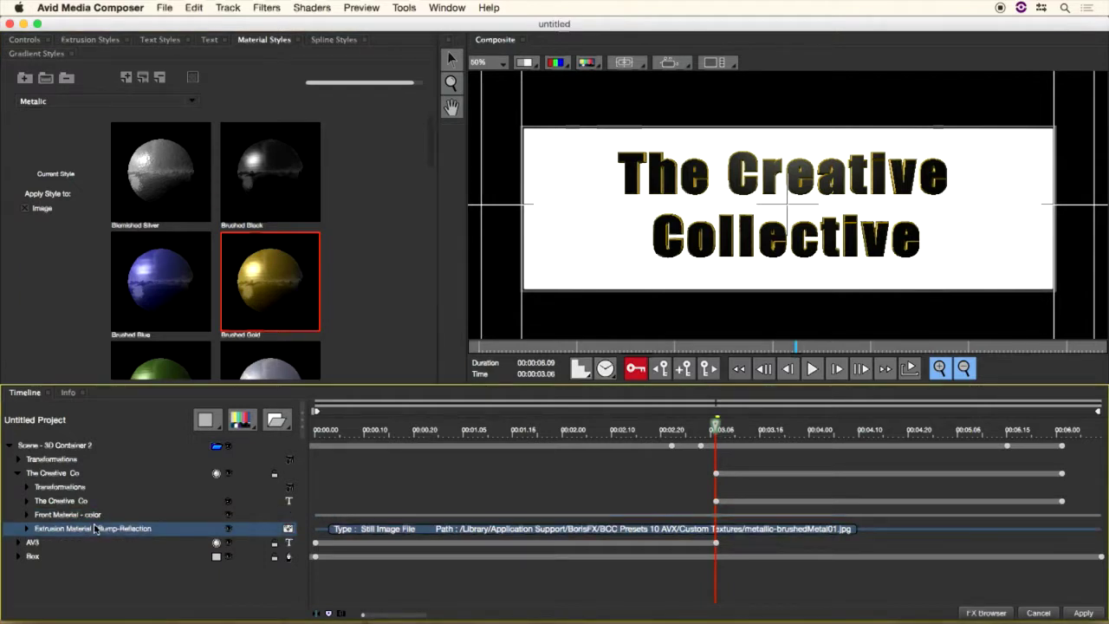
left_click(97, 516)
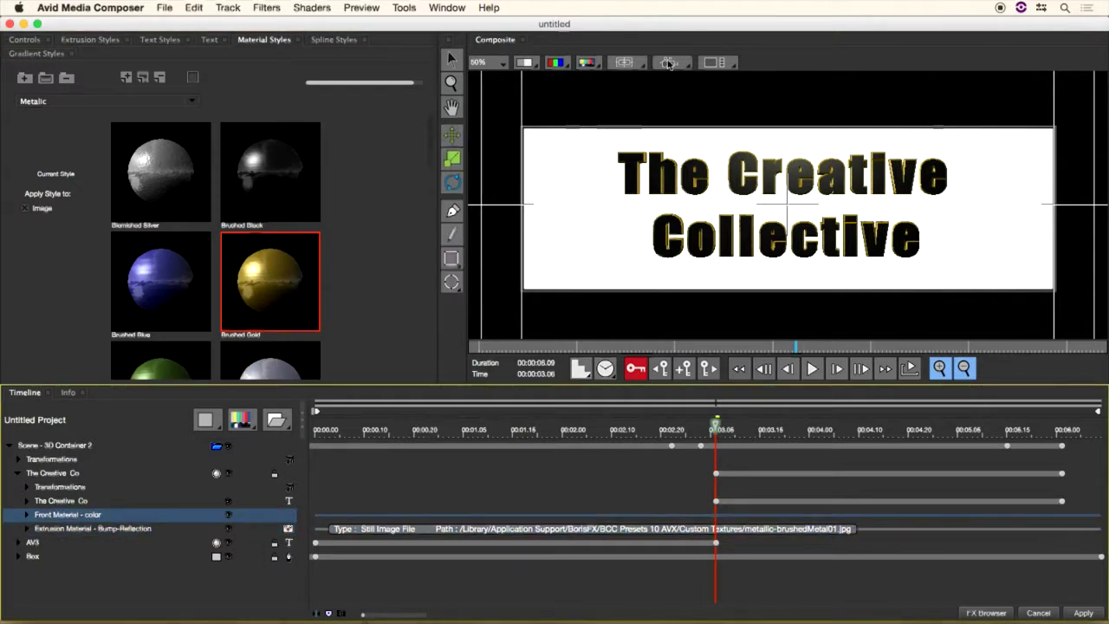
left_click(450, 188)
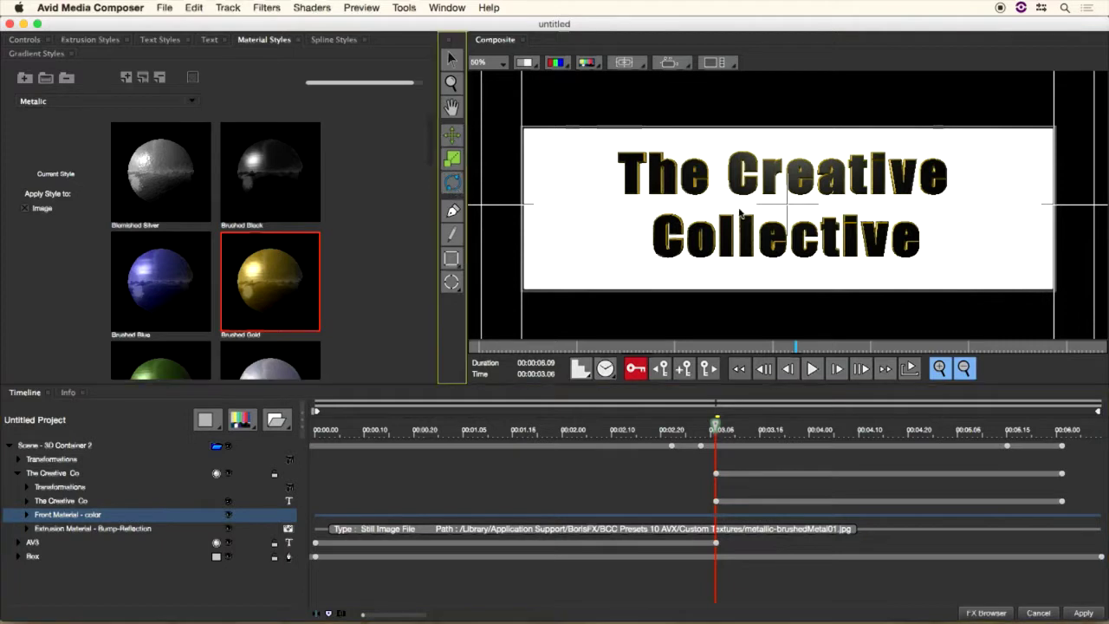
- Set the Spin Y of The Creative Collective text container to about -31.67° to reveal the extruded sides
left_click(33, 41)
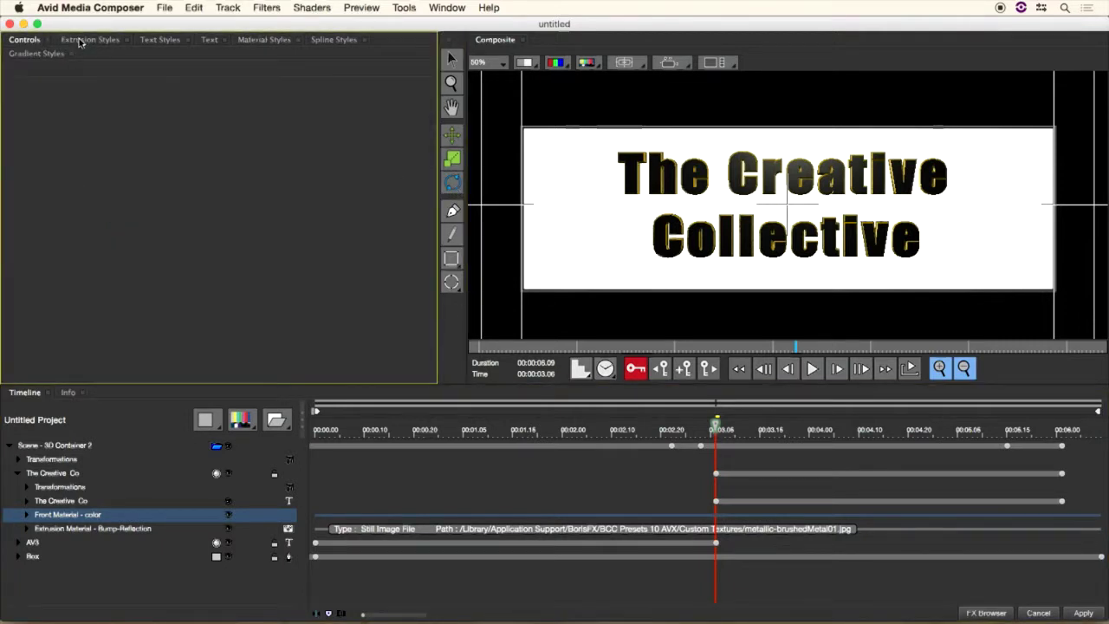
left_click(41, 474)
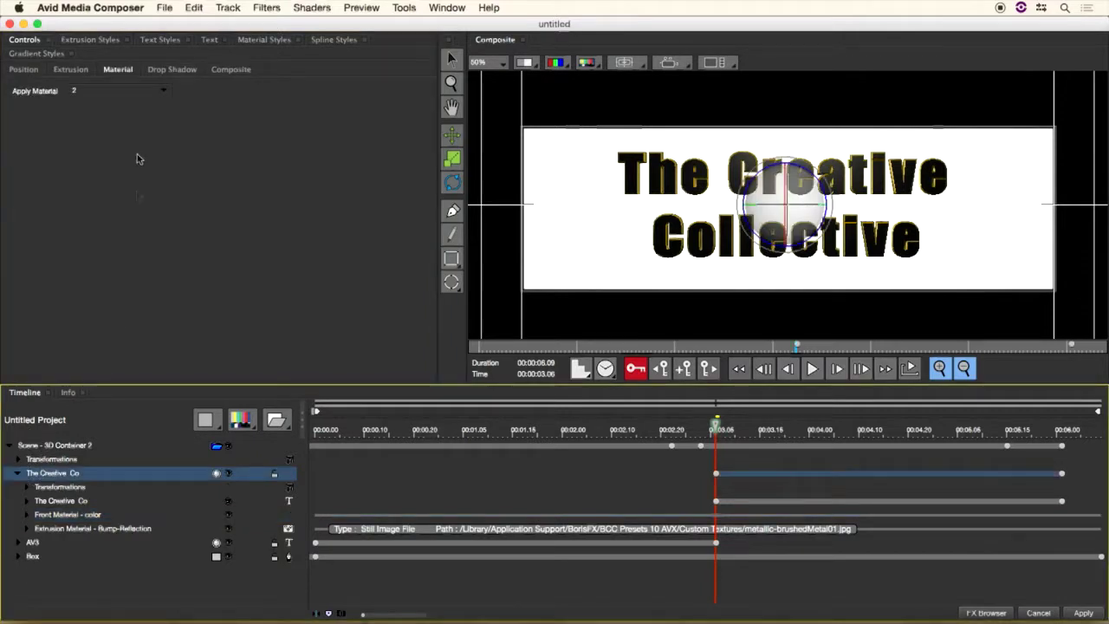
left_click(26, 69)
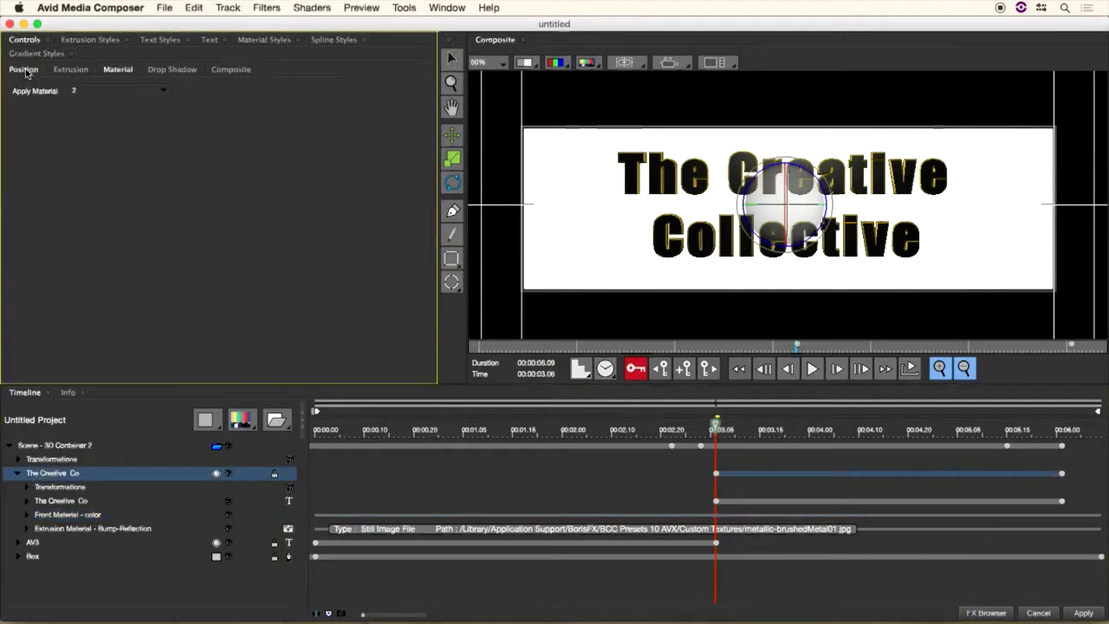
left_click(122, 240)
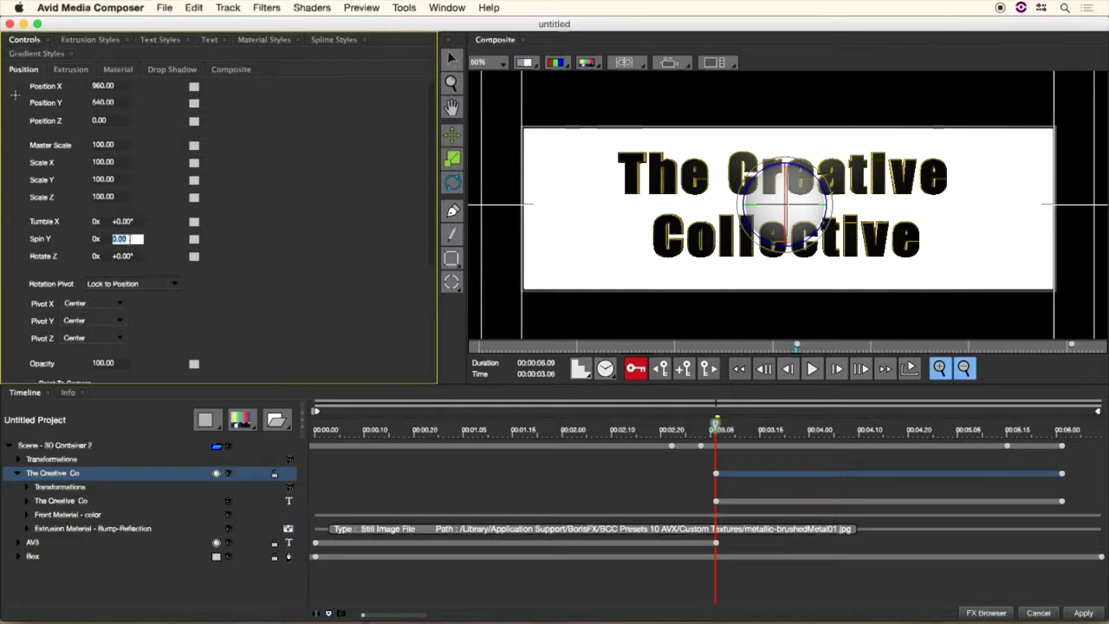
left_click_drag(134, 245, 116, 231)
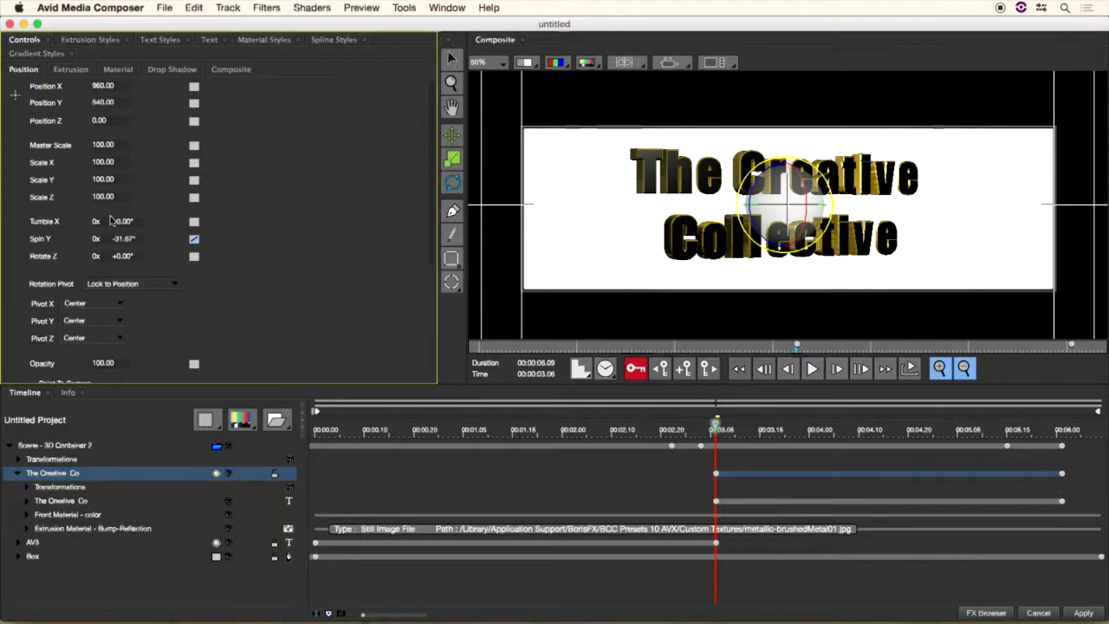
- Reset the text container's Spin Y to 0
left_click(123, 240)
type("0")
key("Return")
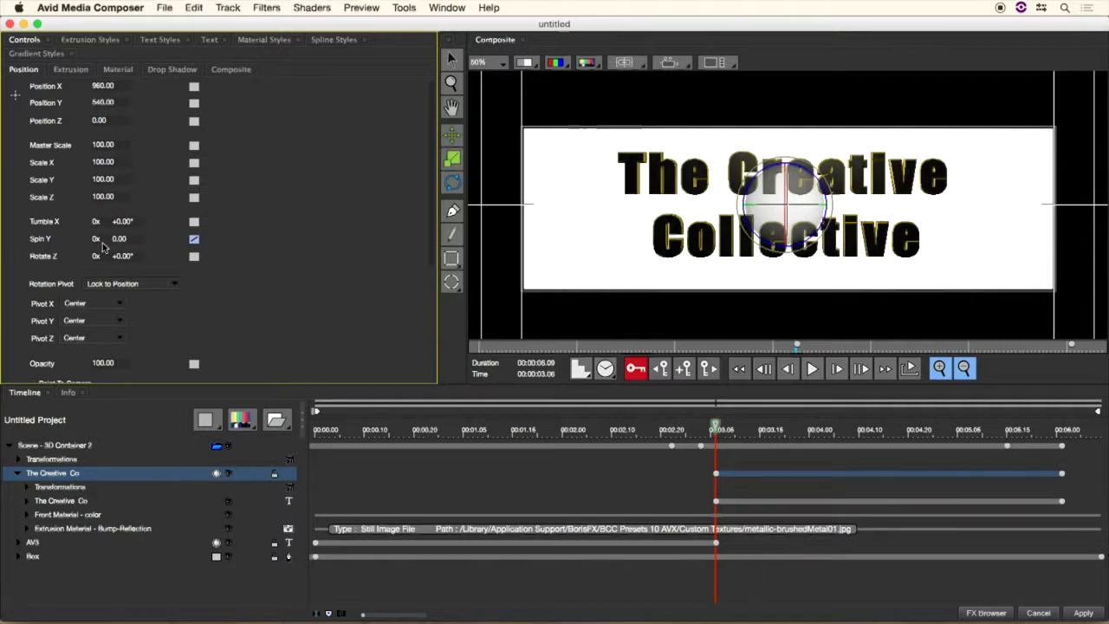
- Try a Letter Spin of about 5.74° on The Creative Collective text and undo it
left_click(68, 503)
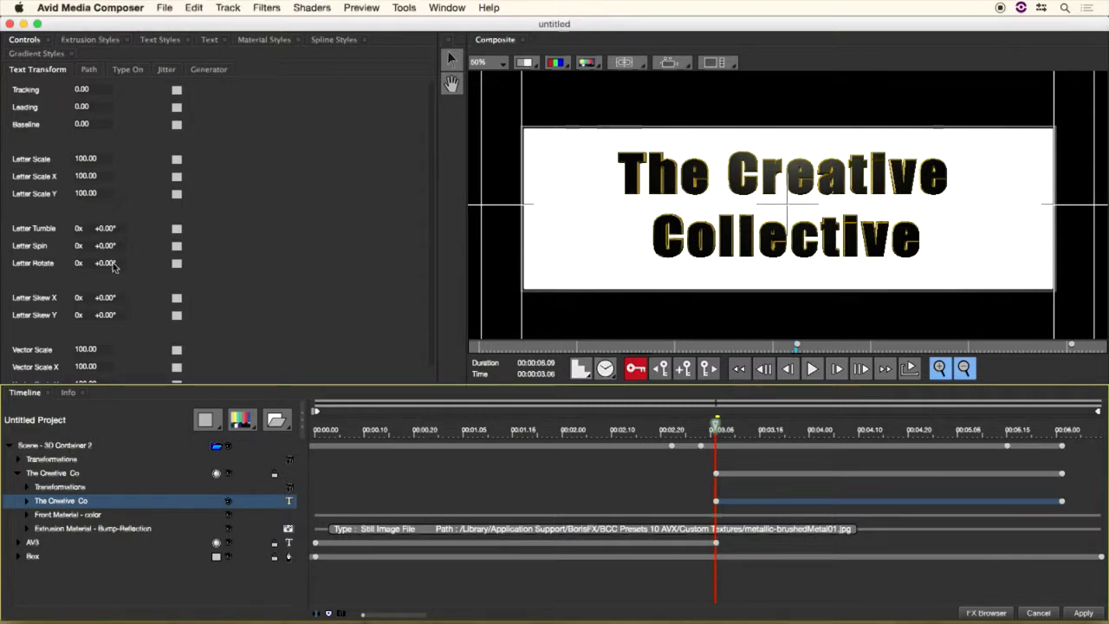
mouse_move(108, 249)
left_mouse_down()
mouse_move(98, 248)
mouse_move(164, 248)
mouse_move(82, 247)
mouse_move(137, 248)
mouse_move(109, 248)
mouse_move(111, 257)
left_mouse_up()
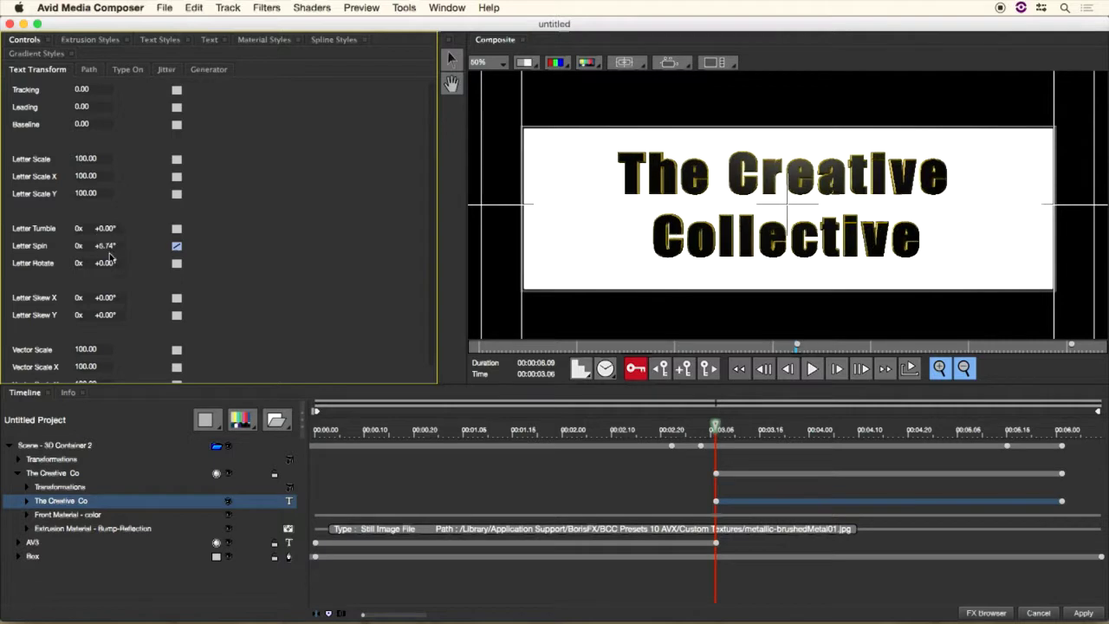
key("super+z")
left_click(290, 269)
- Split the composite preview into the Four view layout and switch the Render Camera view to World
left_click(681, 65)
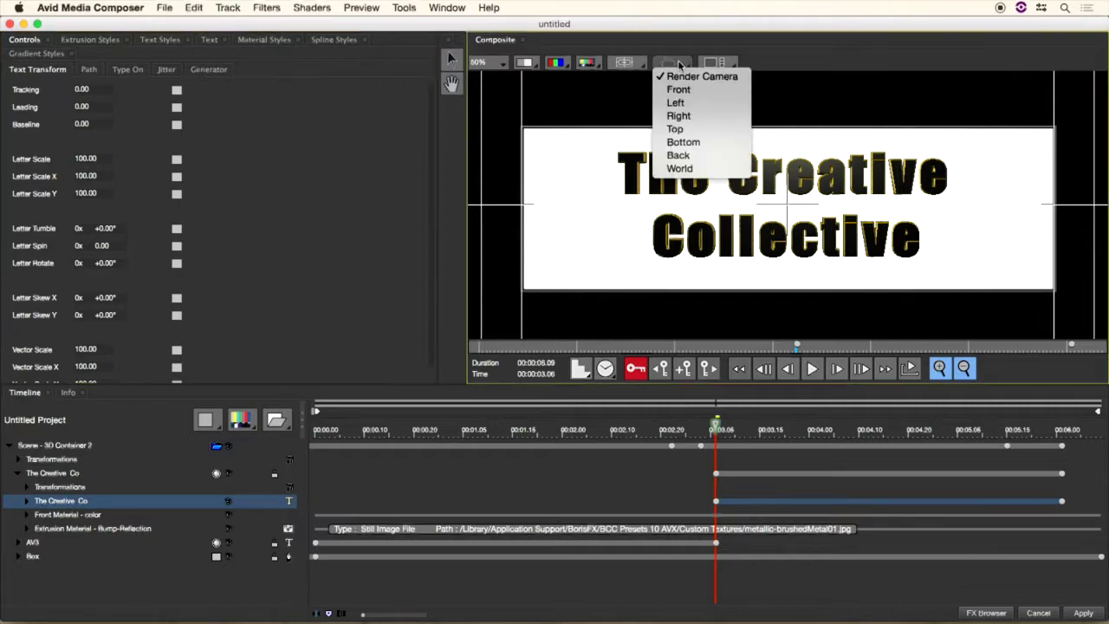
left_click(722, 64)
left_click(731, 63)
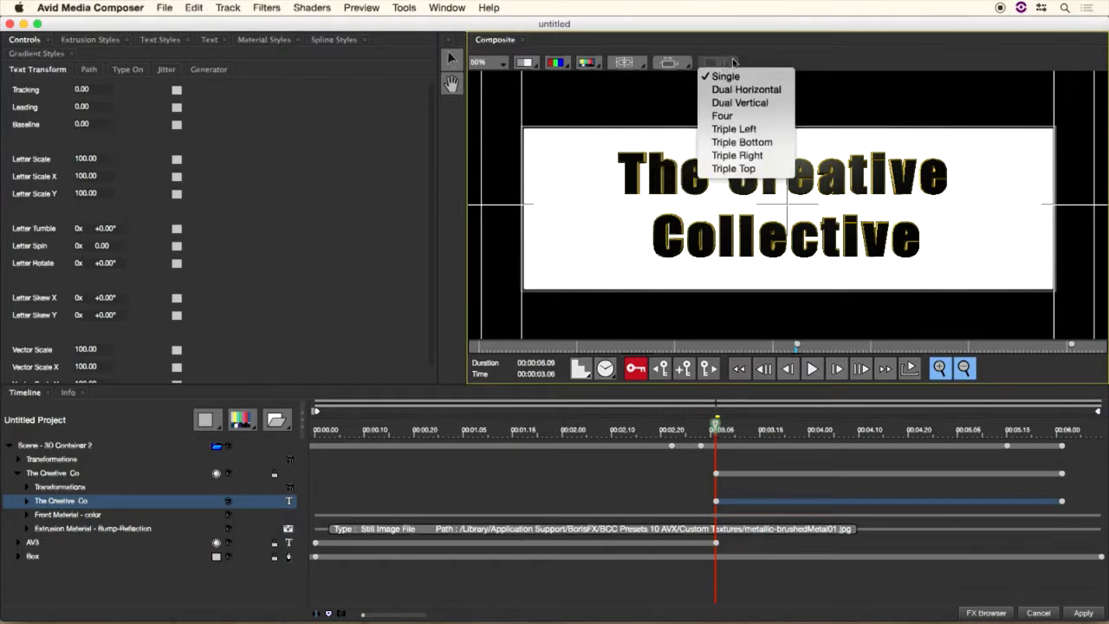
left_click(767, 114)
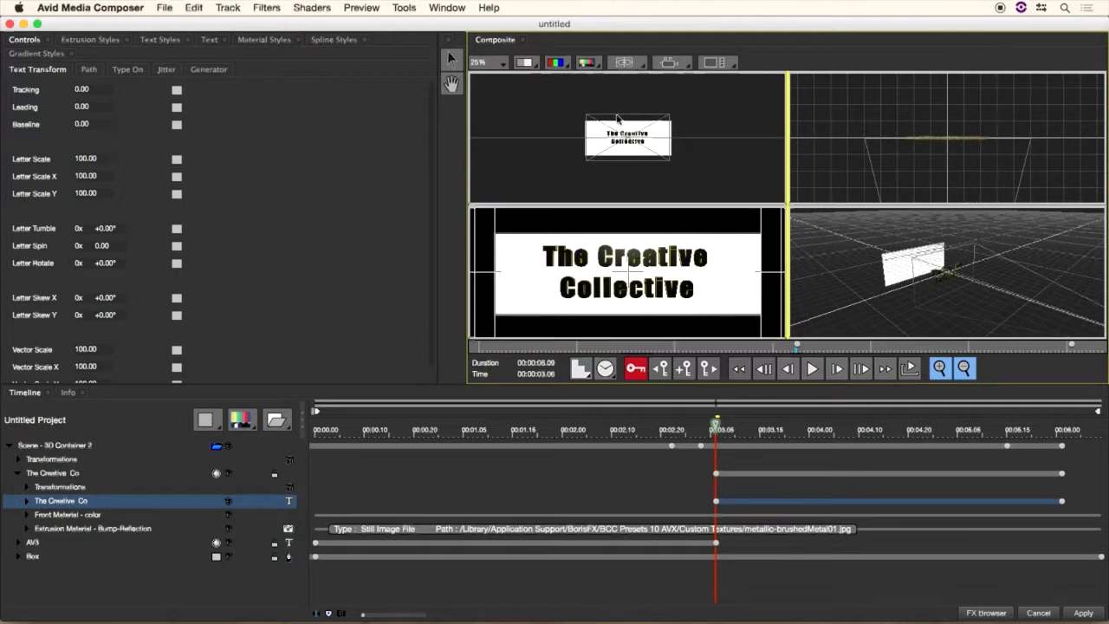
left_click(672, 63)
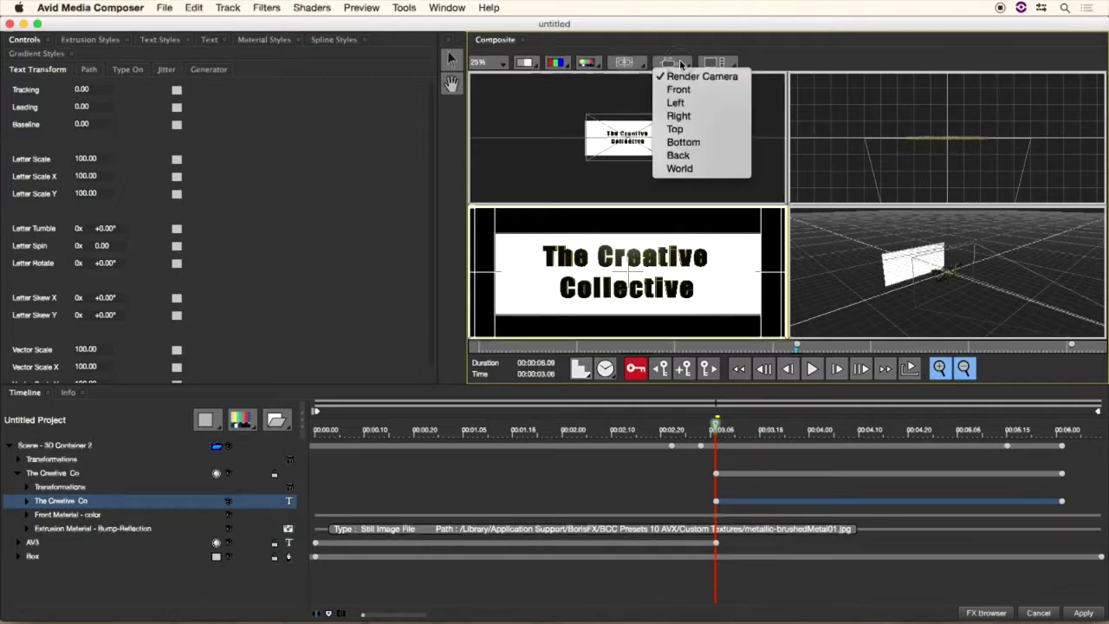
left_click(679, 168)
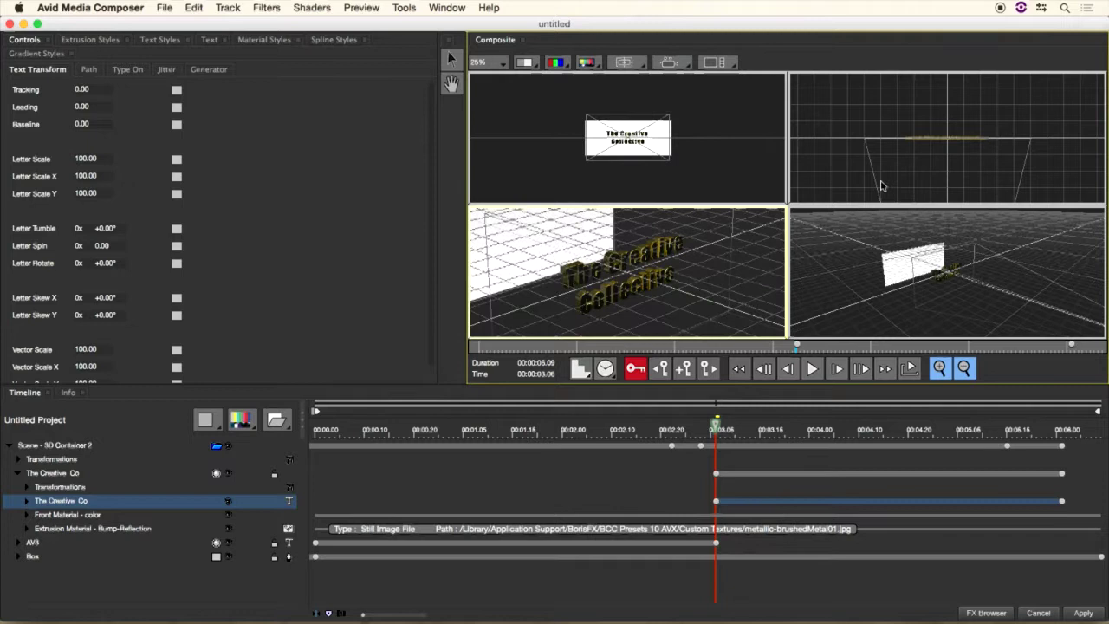
- Return the composite preview to the Single layout and view the text through the World camera
left_click(716, 63)
left_click(704, 71)
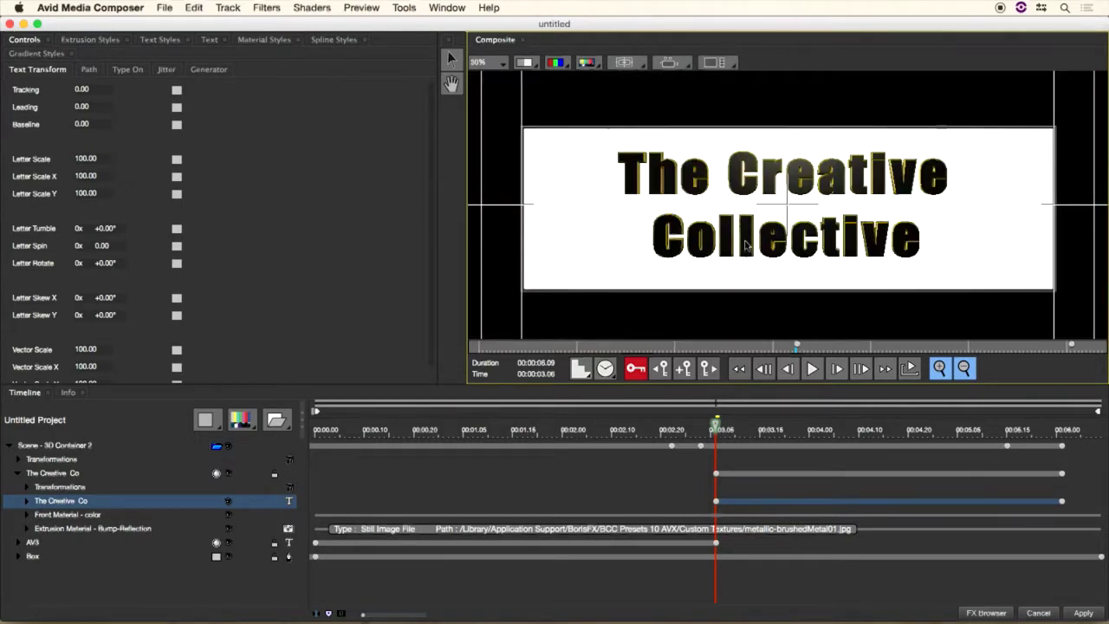
left_click(686, 66)
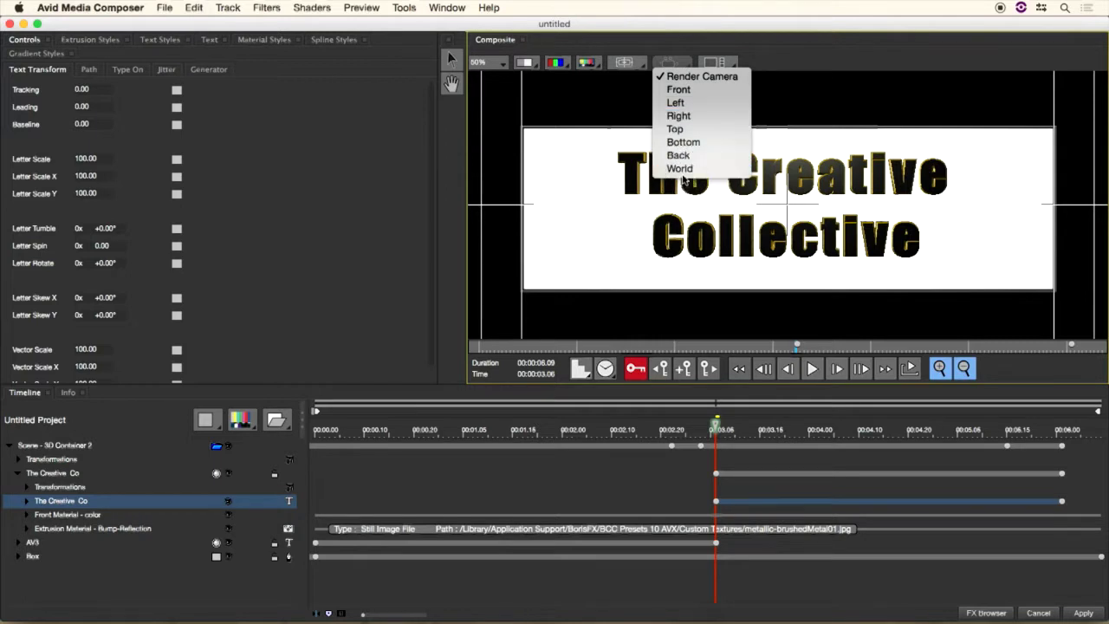
left_click(681, 171)
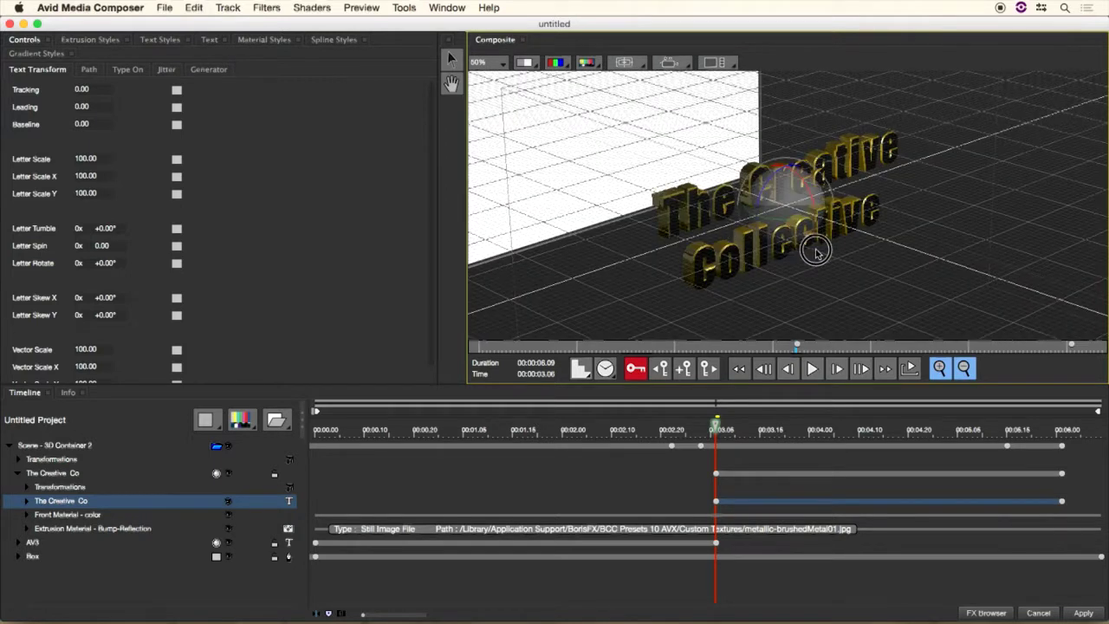
- Select Scene - 3D Container 2 in the World view and activate the Move tool to show its position axes
left_click(815, 252)
left_click(940, 302)
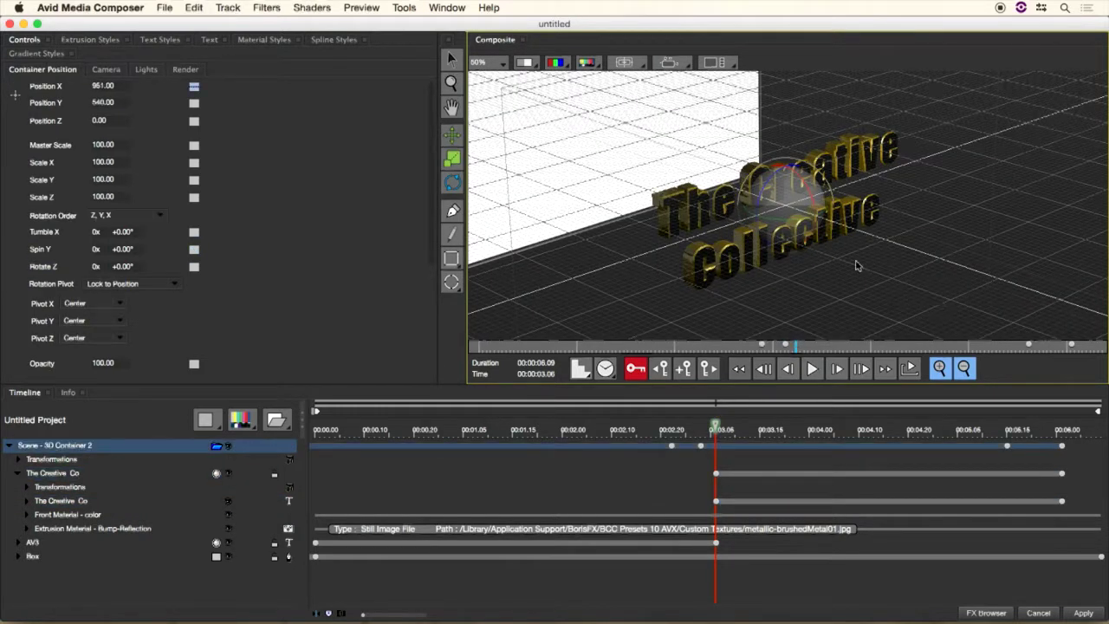
scroll(856, 265, "up", 3)
scroll(857, 265, "down", 4)
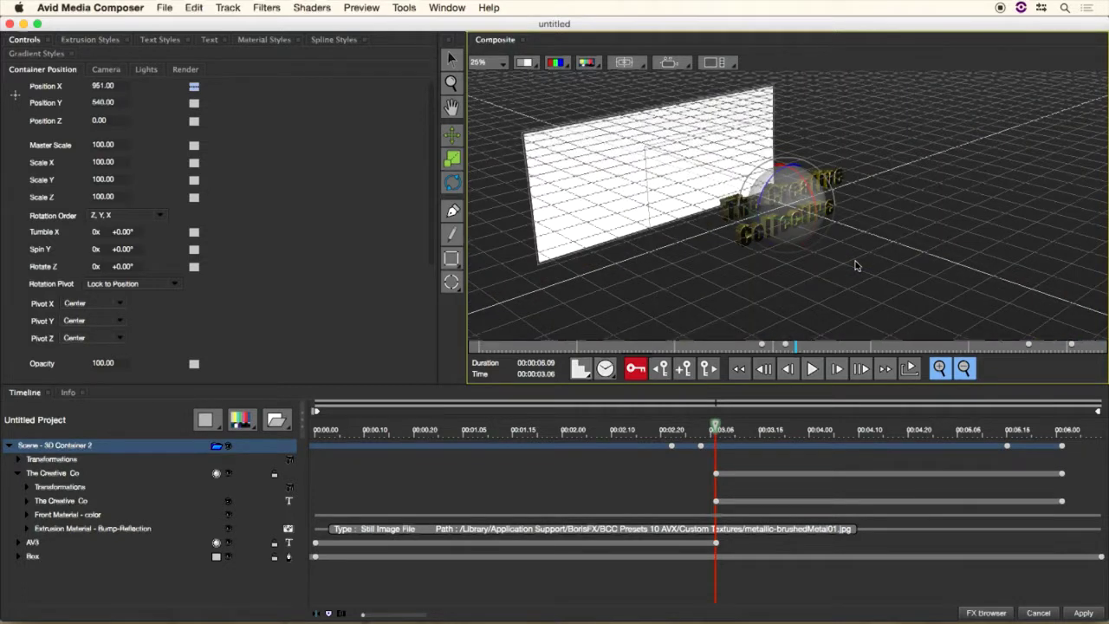
scroll(856, 265, "up", 1)
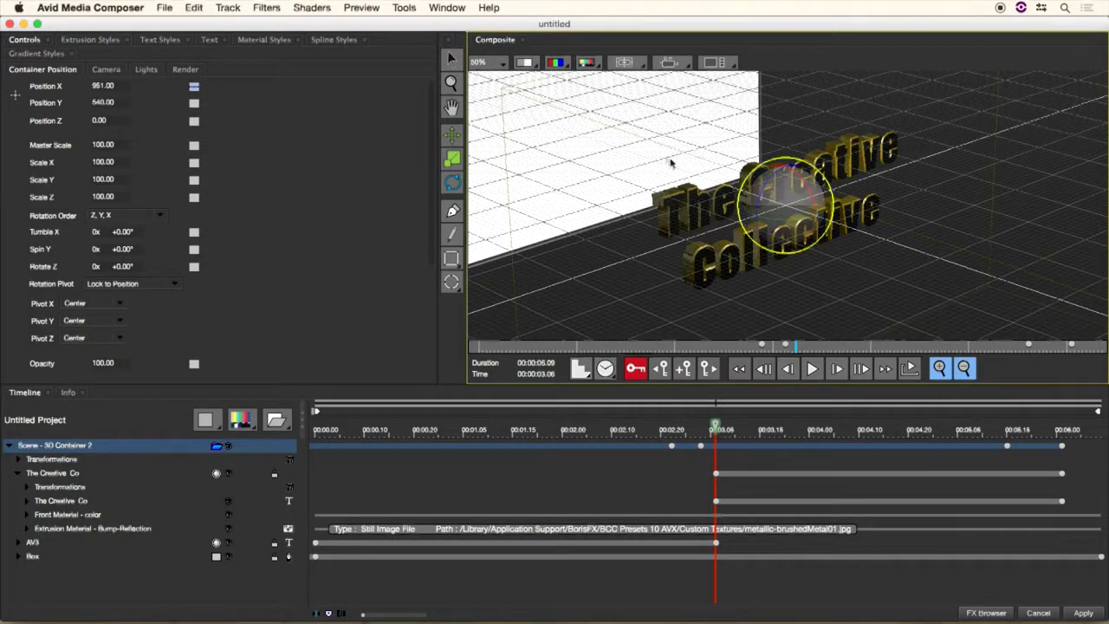
left_click(451, 134)
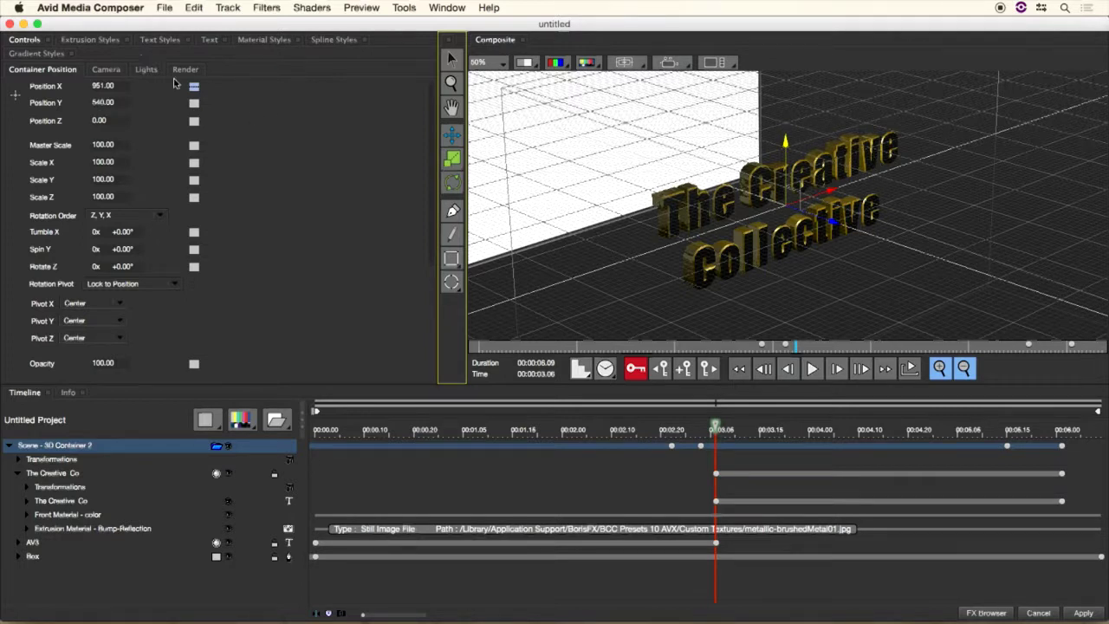
- Return the preview to the Render Camera and set The Creative Co text container's Spin Y to about -24.45°
left_click(674, 62)
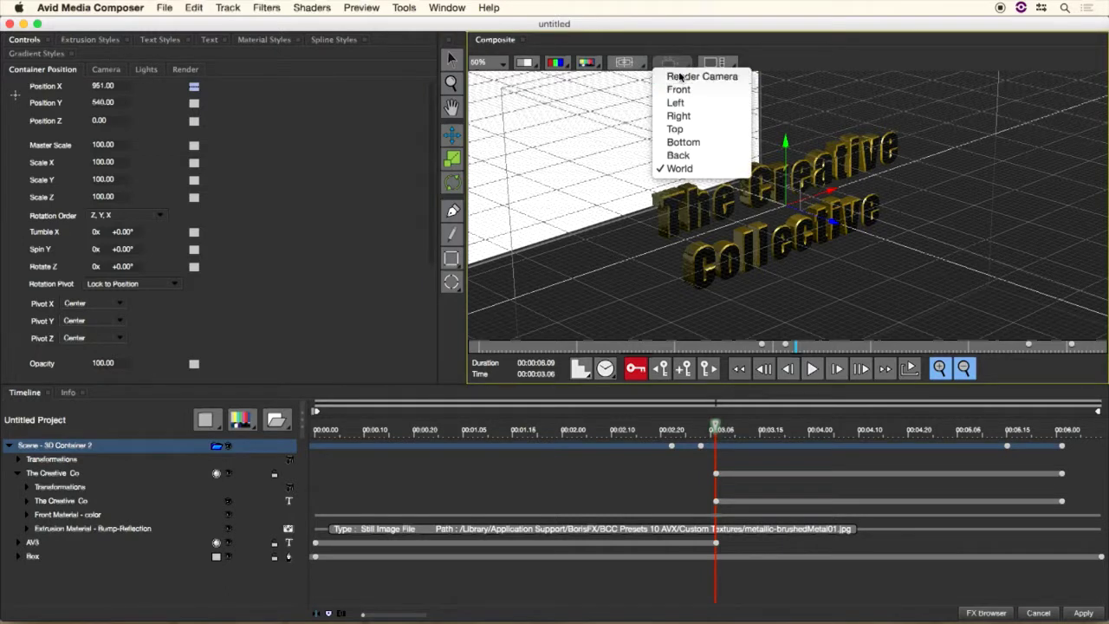
left_click(672, 74)
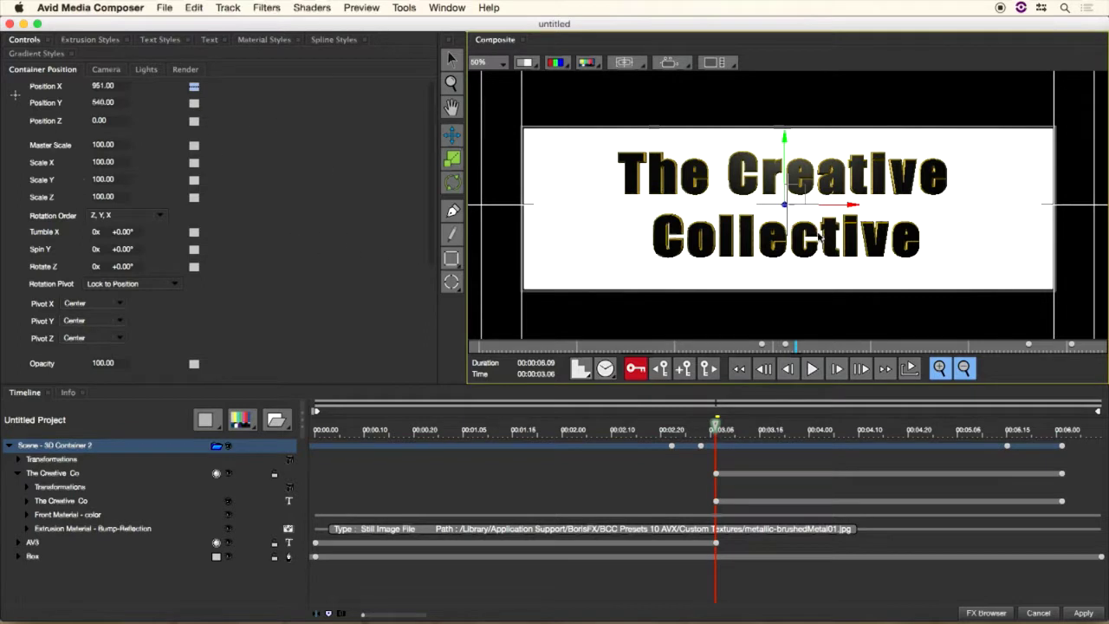
left_click(37, 475)
left_click(17, 474)
left_click(17, 474)
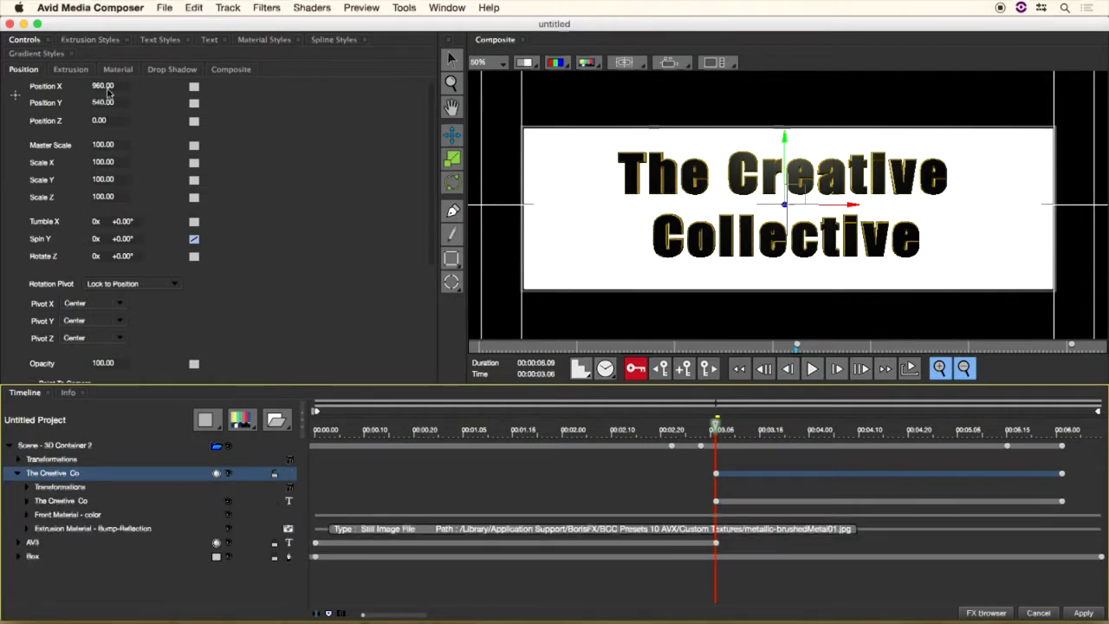
mouse_move(125, 243)
left_mouse_down()
mouse_move(53, 234)
mouse_move(122, 240)
left_mouse_up()
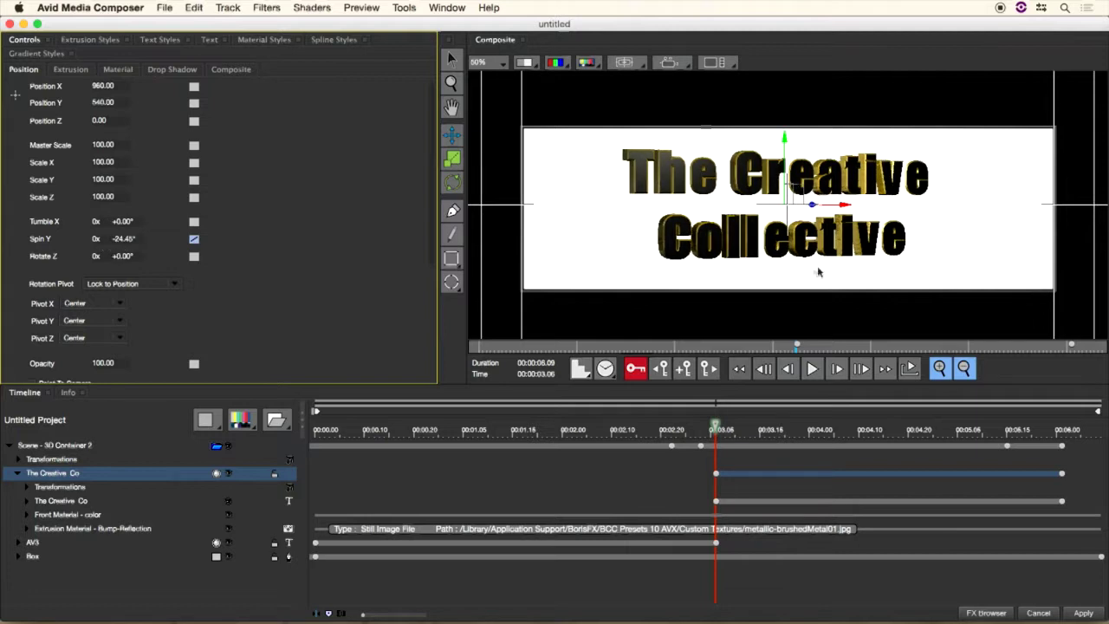
left_click(976, 216)
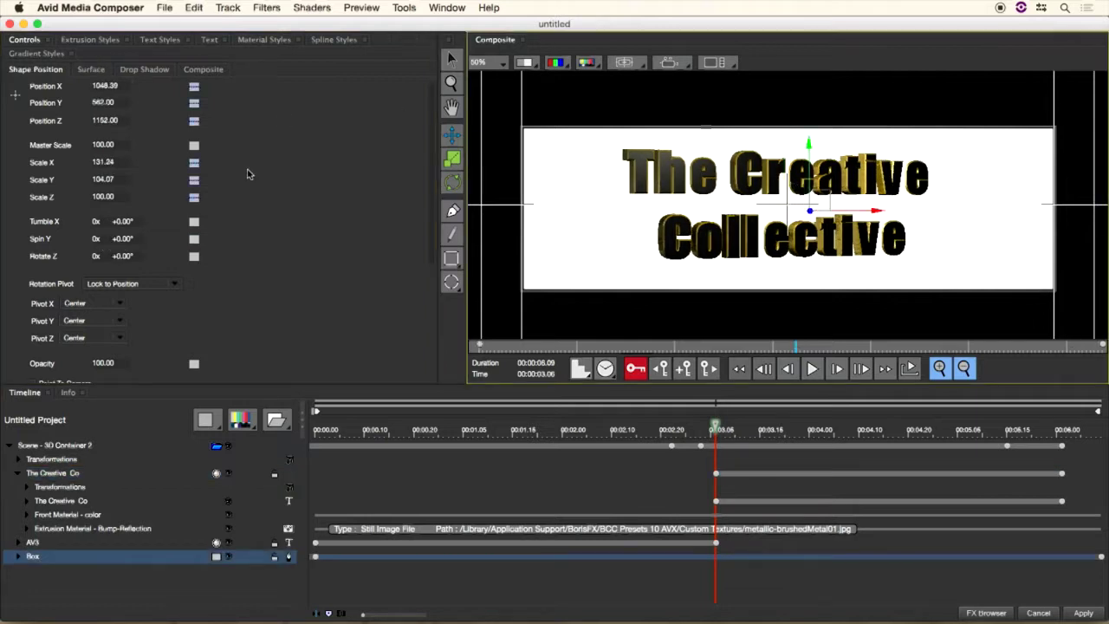
- Increase the extrusion depth of The Creative Co text slightly
left_click(60, 474)
left_click(70, 69)
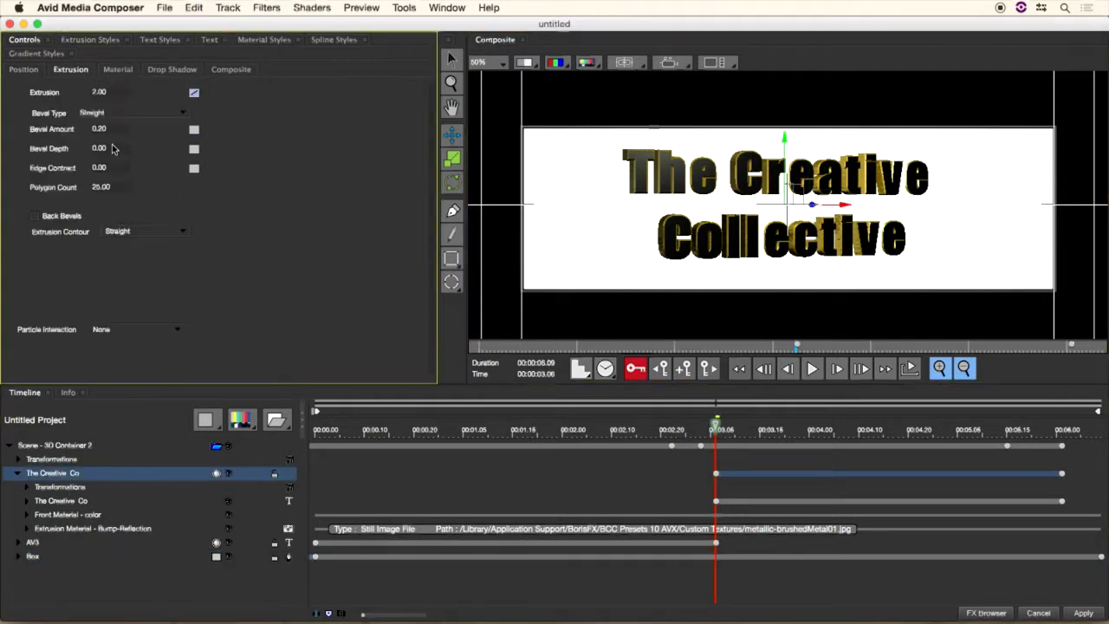
left_click_drag(105, 97, 121, 96)
left_click_drag(136, 96, 108, 94)
- Turn on the drop shadow for The Creative Co text with Distance 13.50, Opacity 19 and Softness 31
left_click(181, 70)
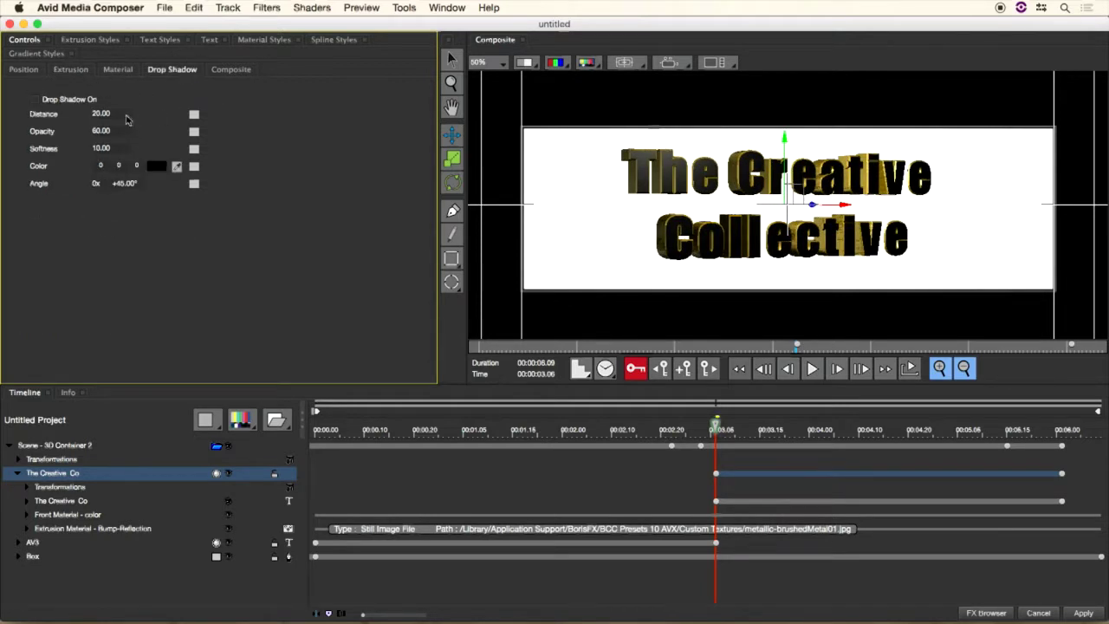
left_click(36, 100)
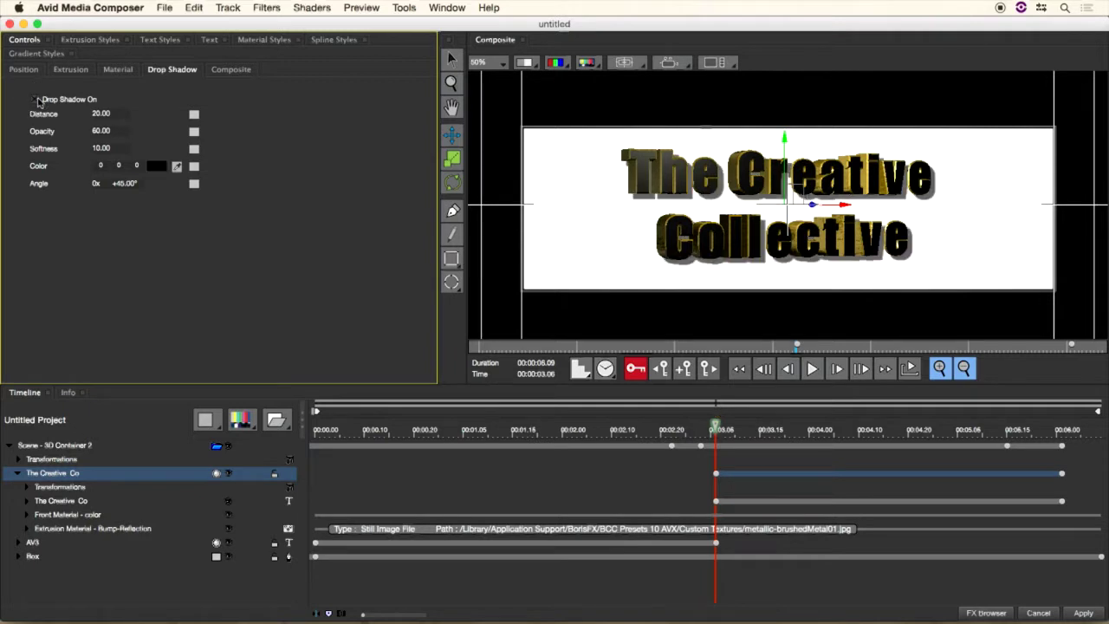
left_click_drag(101, 119, 101, 149)
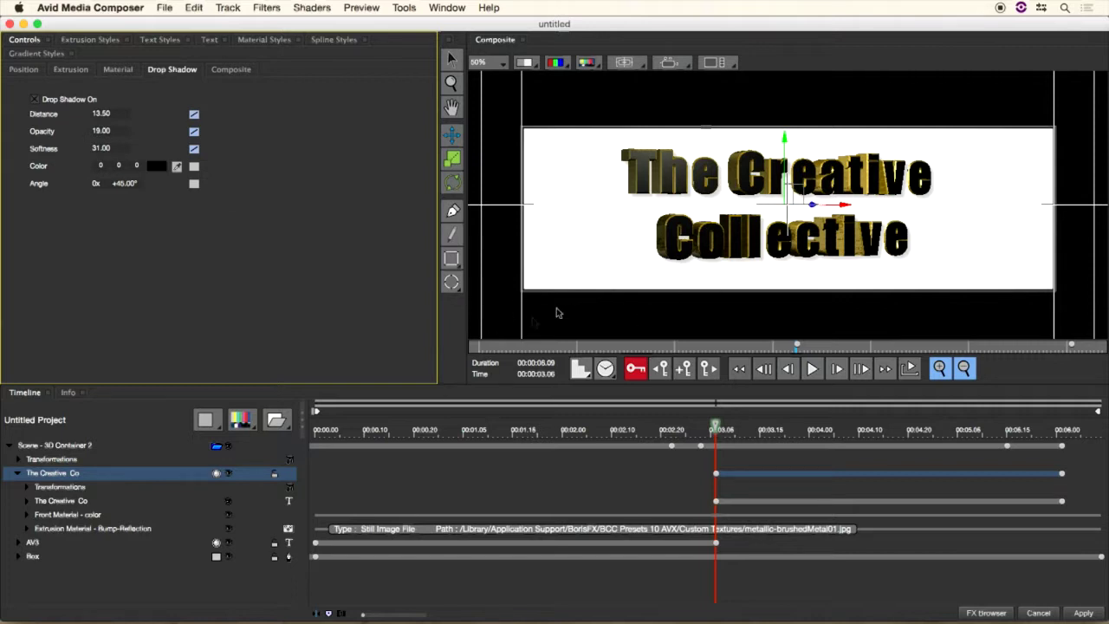
left_click(670, 61)
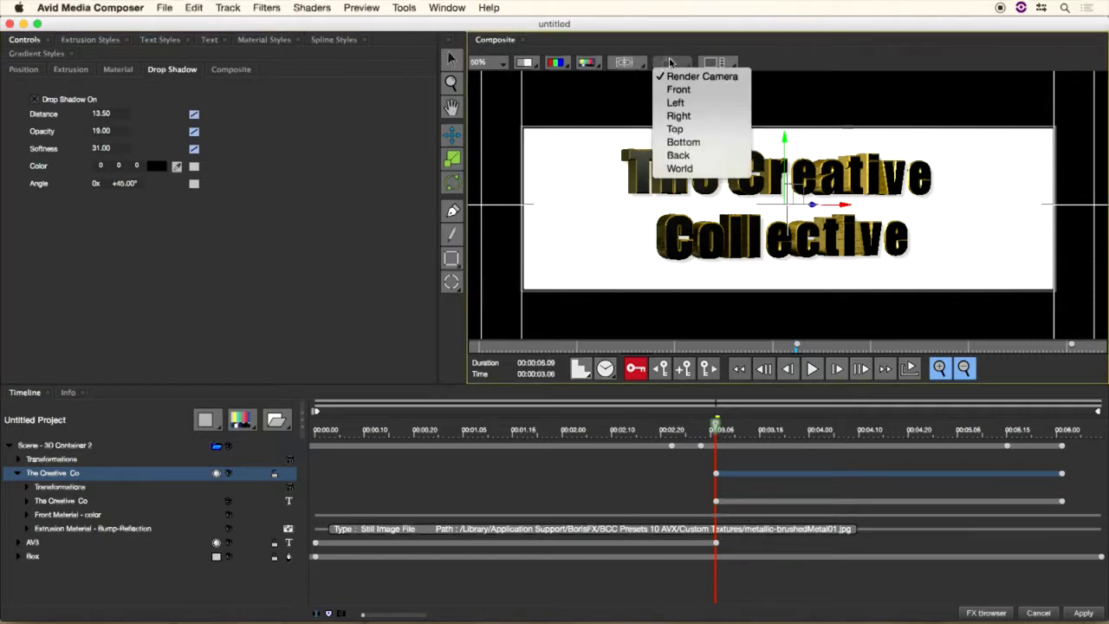
left_click(884, 102)
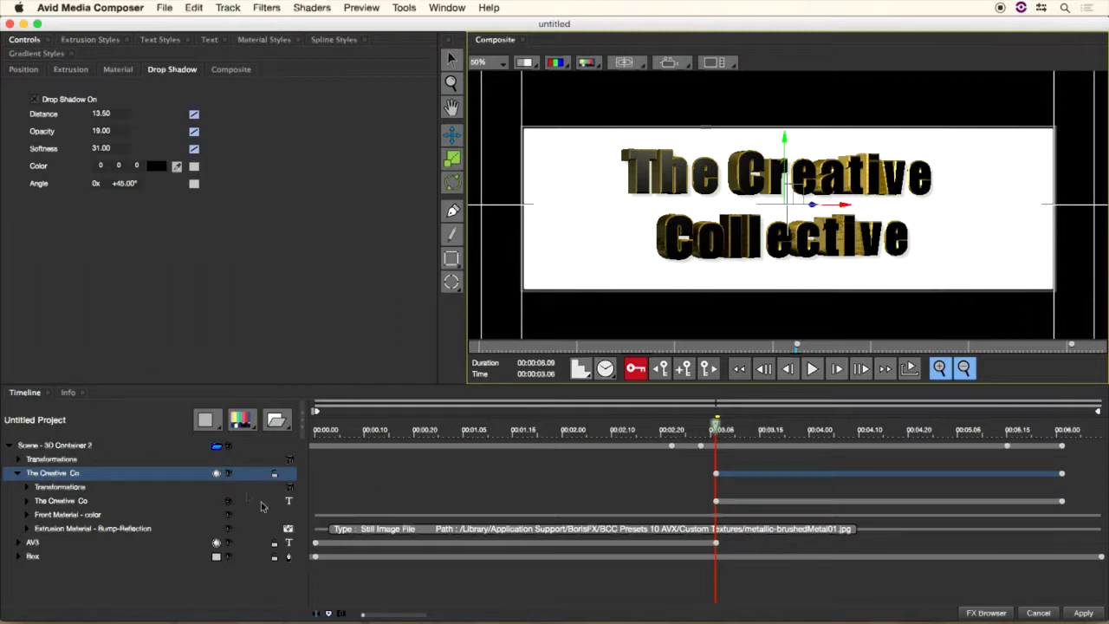
- Collapse The Creative Co track and open the light settings of Scene - 3D Container 2
left_click(16, 474)
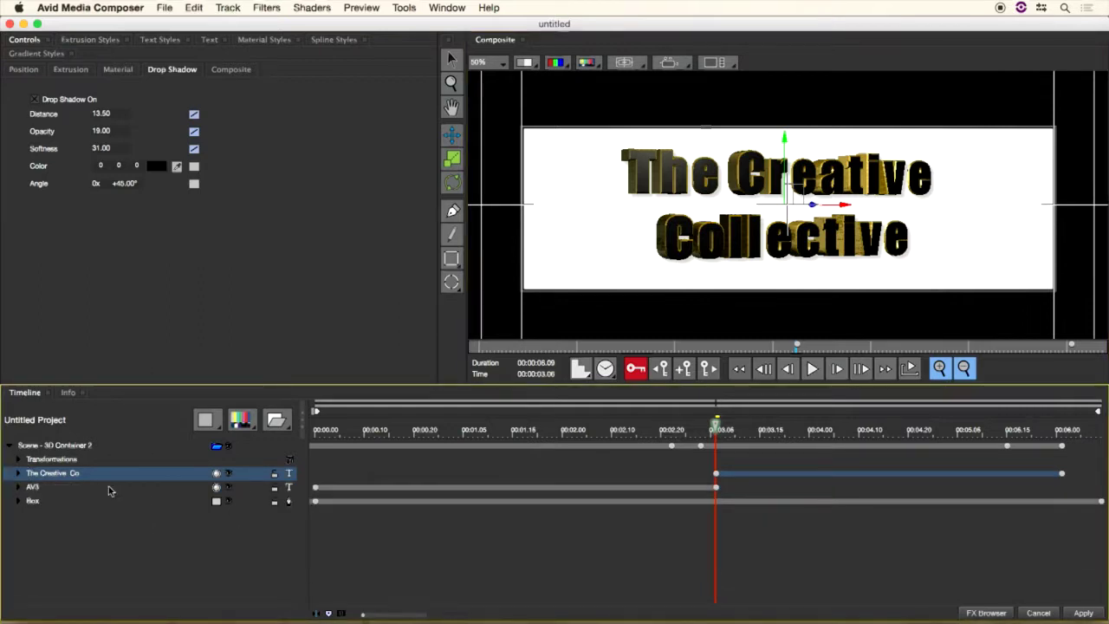
left_click(74, 446)
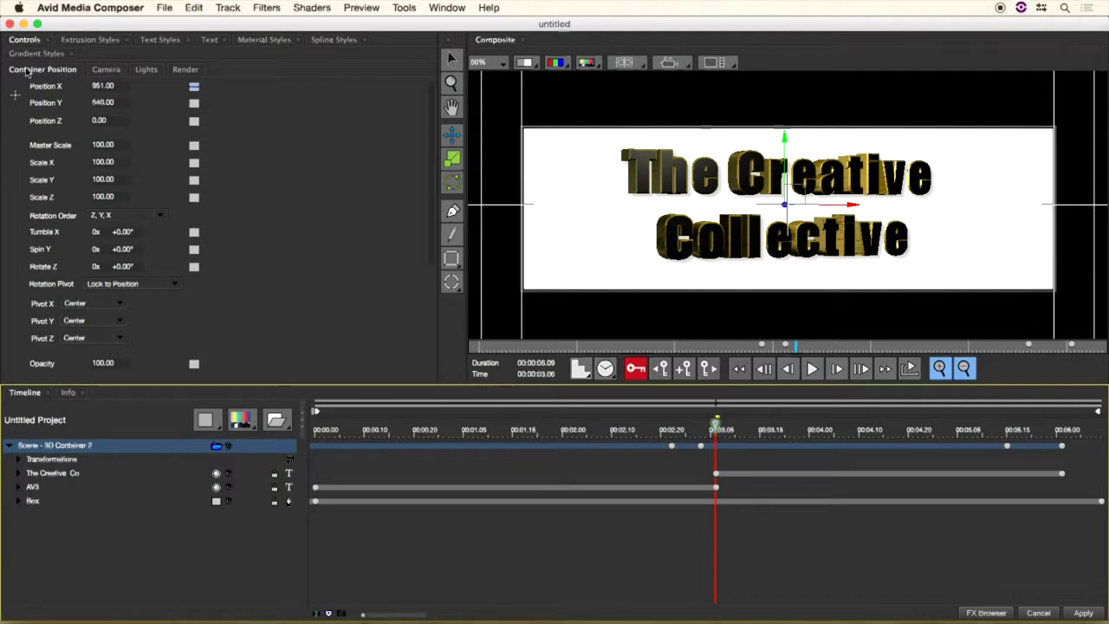
left_click(26, 40)
left_click(92, 42)
left_click(36, 41)
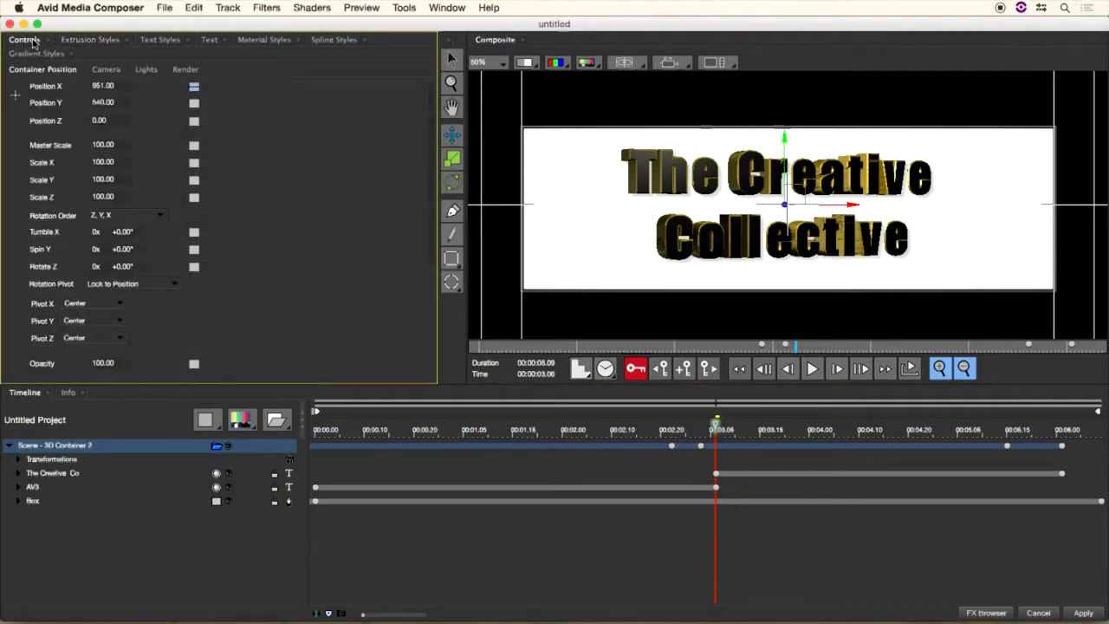
left_click(68, 449)
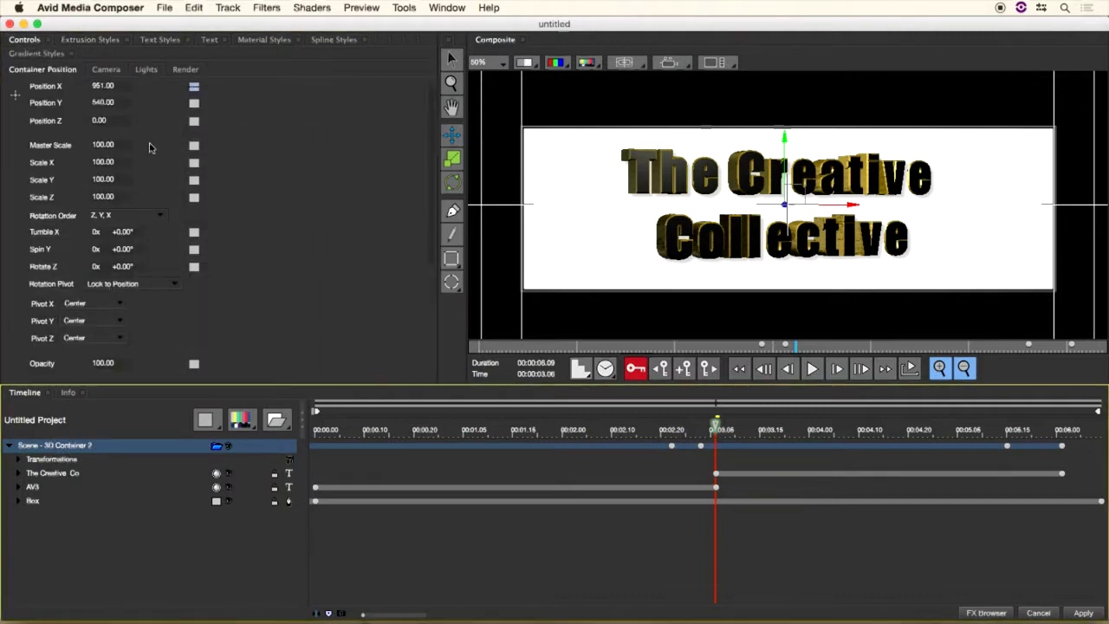
left_click(36, 53)
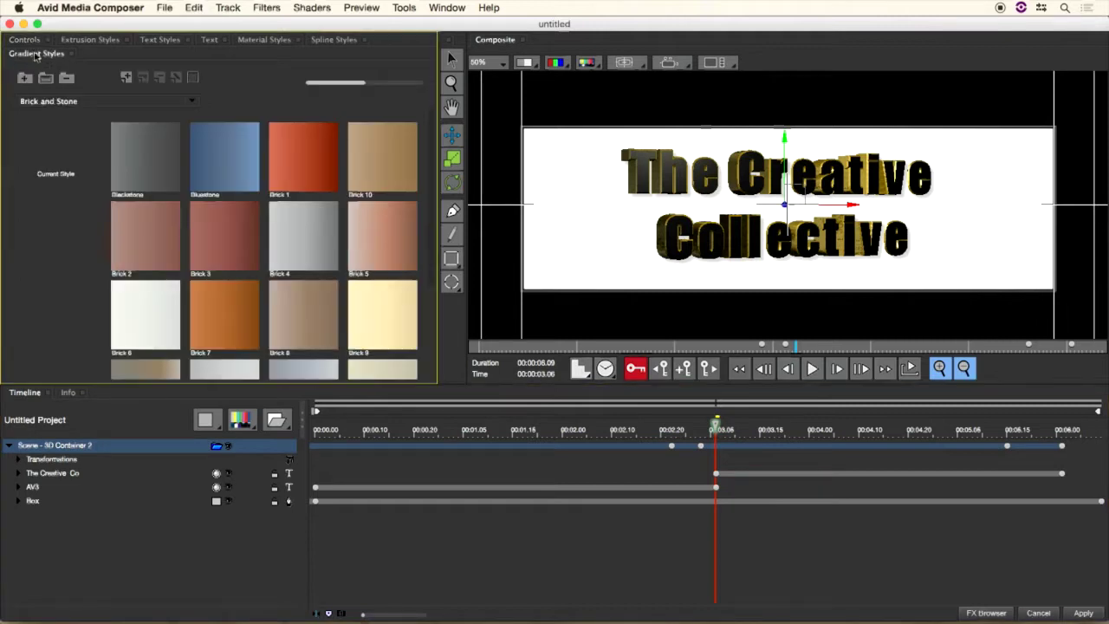
left_click(26, 41)
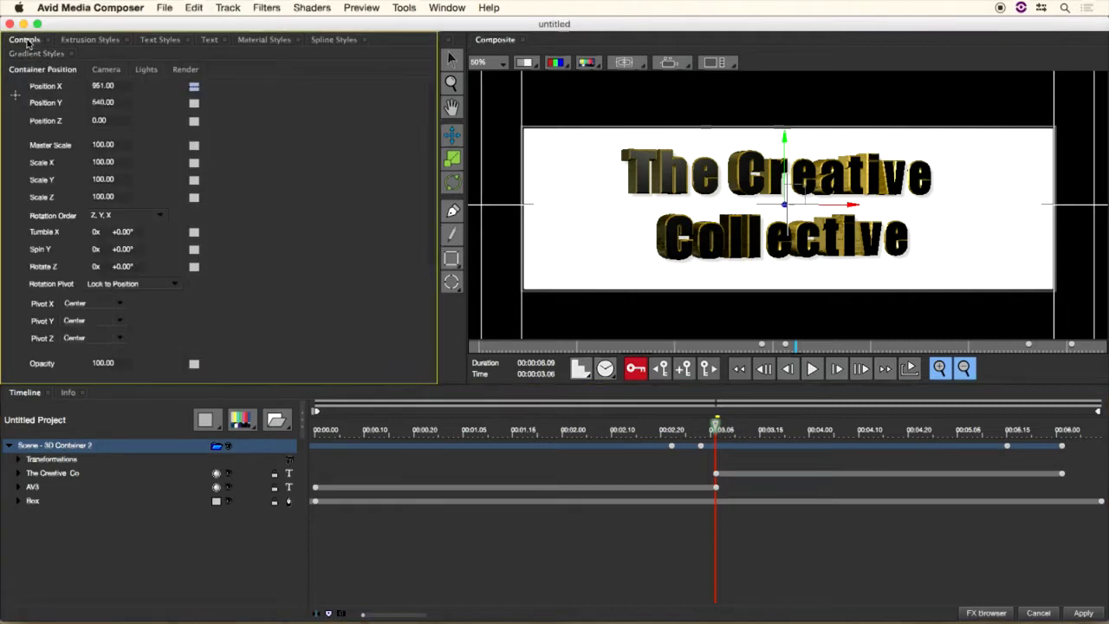
left_click(147, 69)
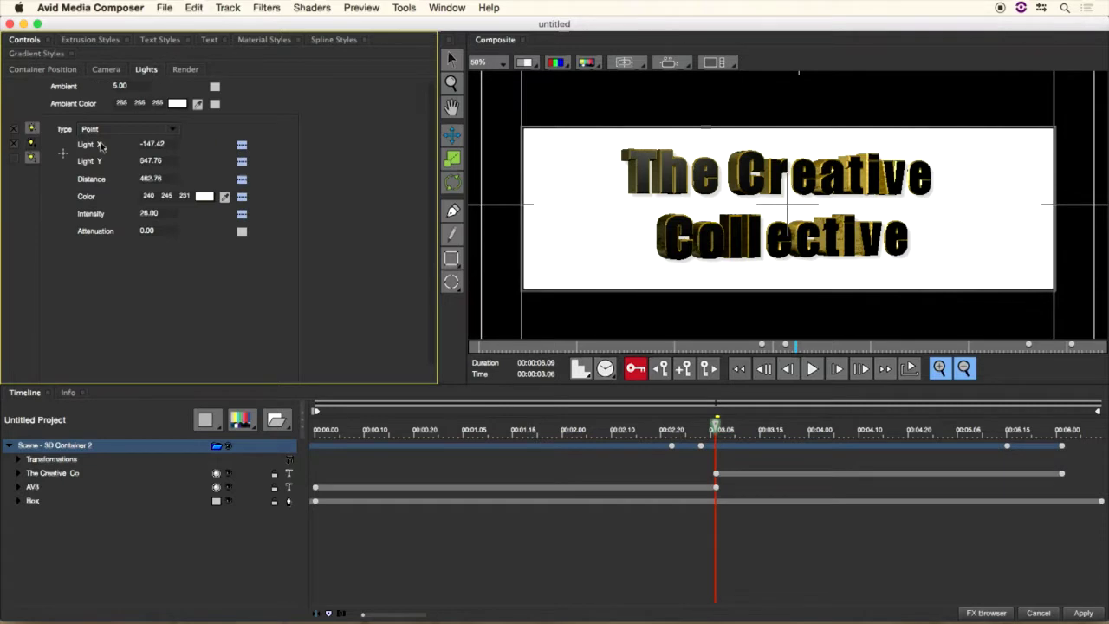
- Switch the scene's second and first lights off and back on to compare their effect on the text
left_click(16, 146)
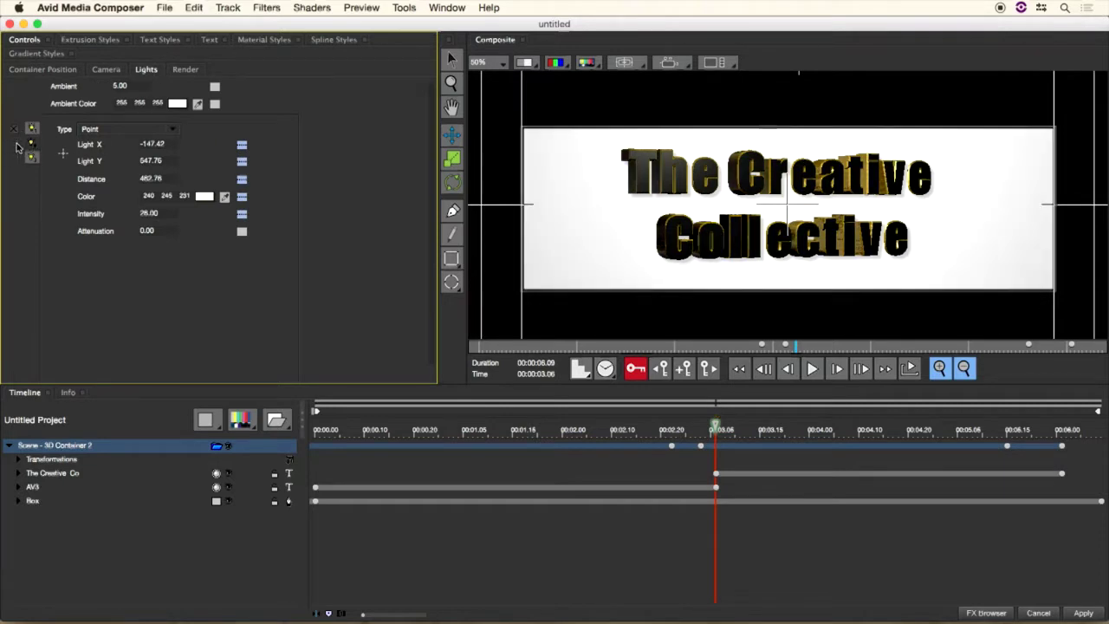
left_click(15, 132)
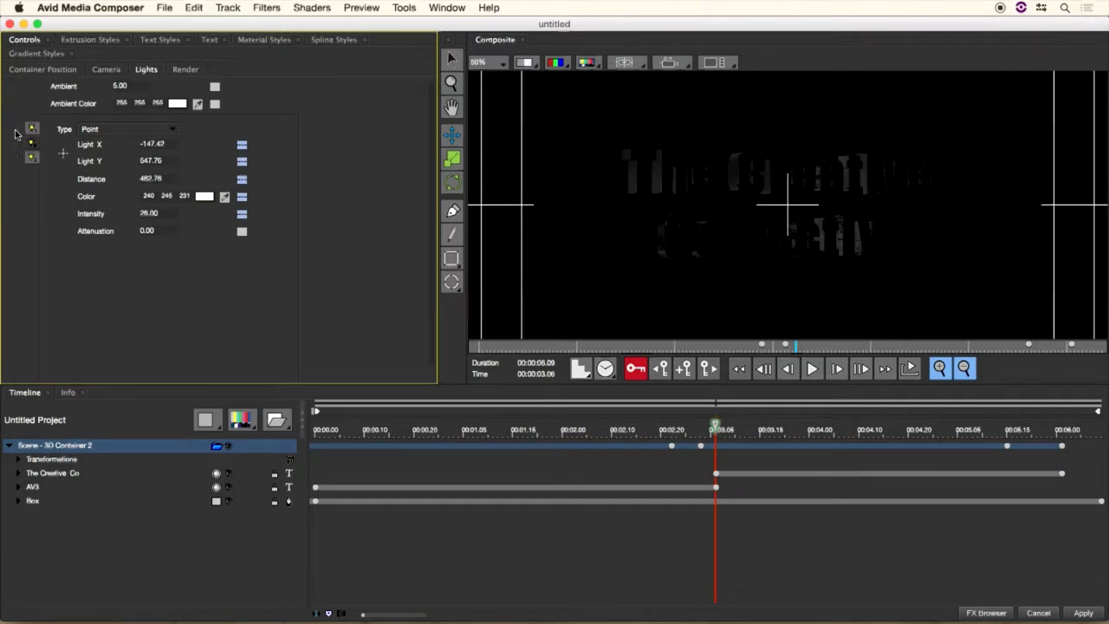
left_click(15, 132)
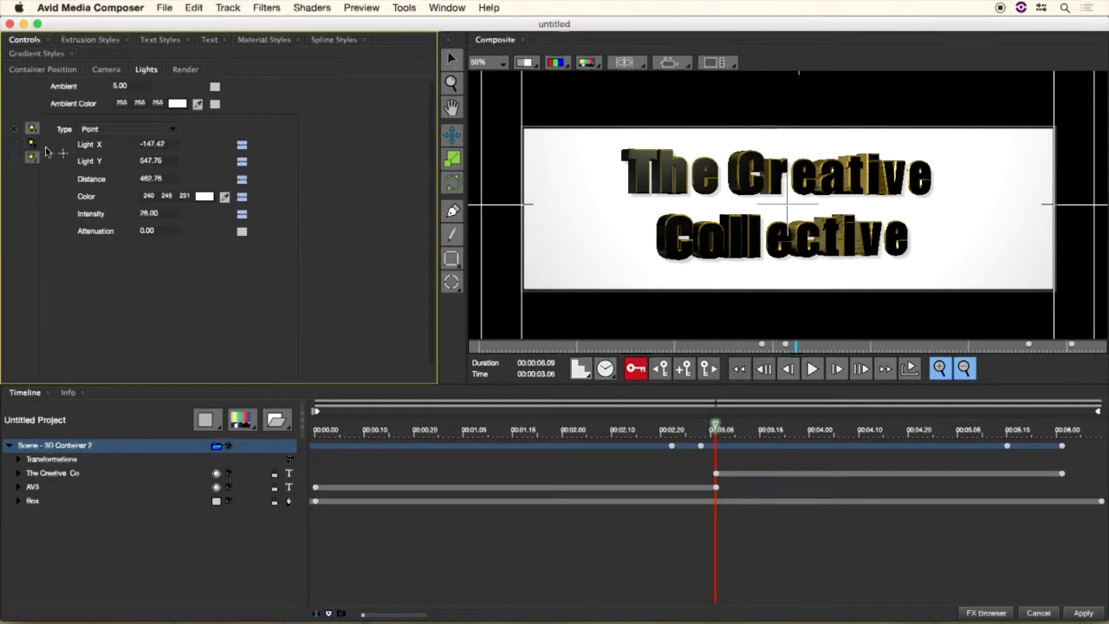
left_click(14, 144)
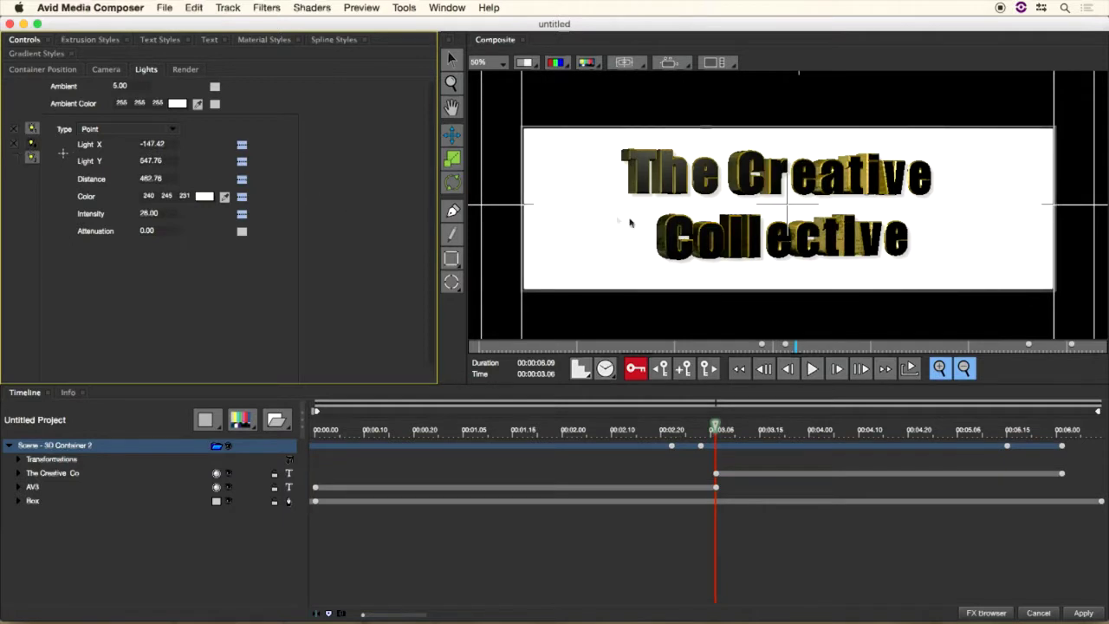
- In the World view, move the scene's point light to about Light X 33.09 and Distance 143.90
left_click(668, 64)
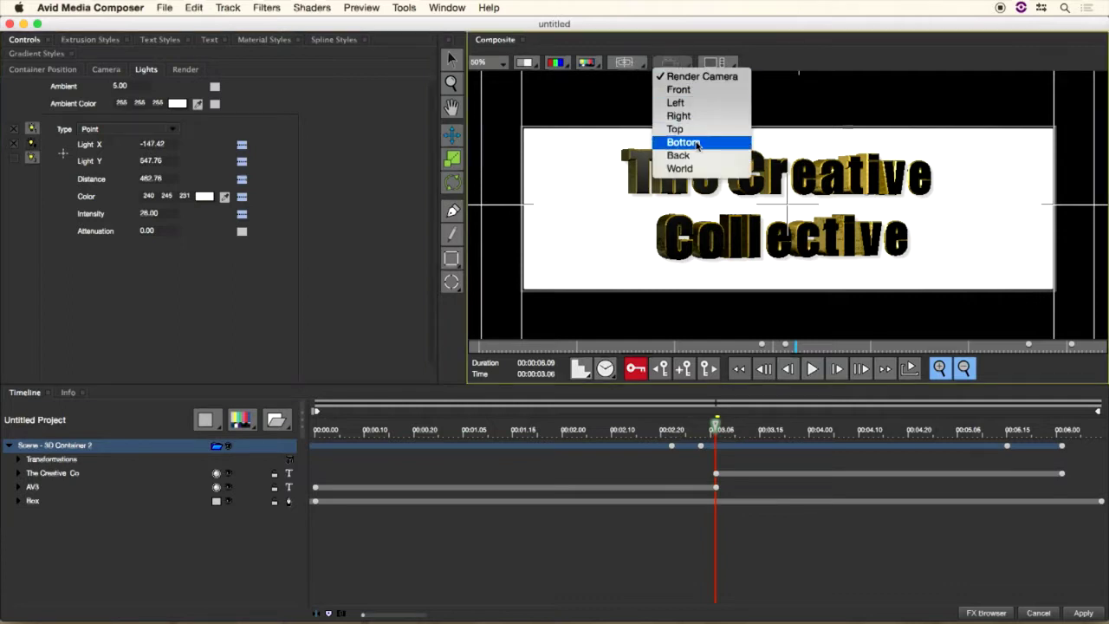
left_click(680, 168)
scroll(674, 234, "up", 5)
scroll(676, 234, "down", 8)
scroll(675, 233, "up", 2)
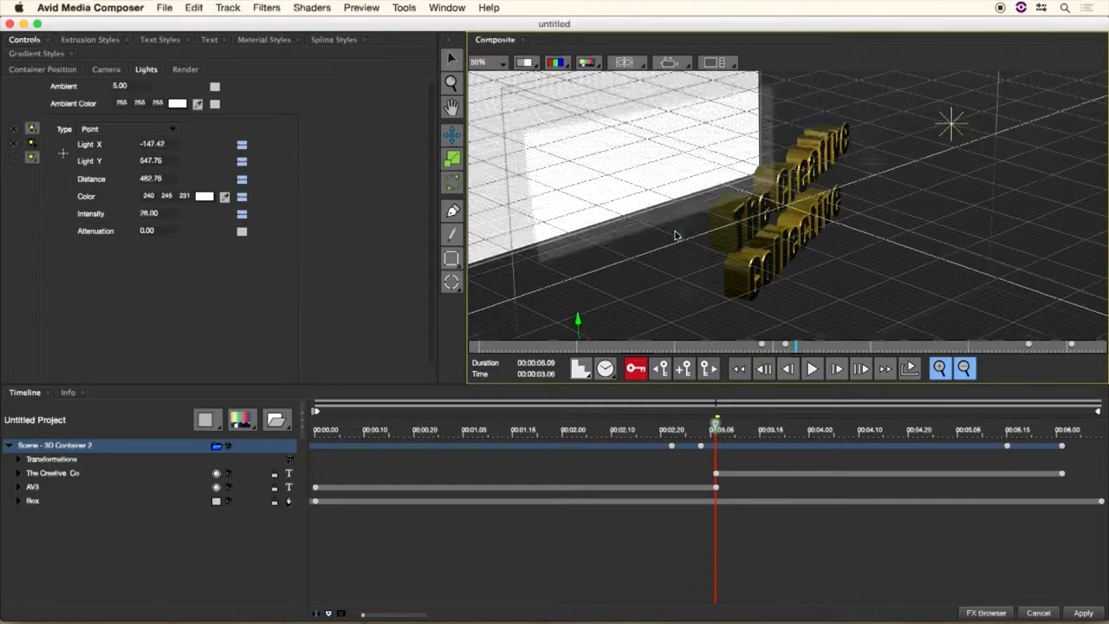
scroll(677, 236, "down", 2)
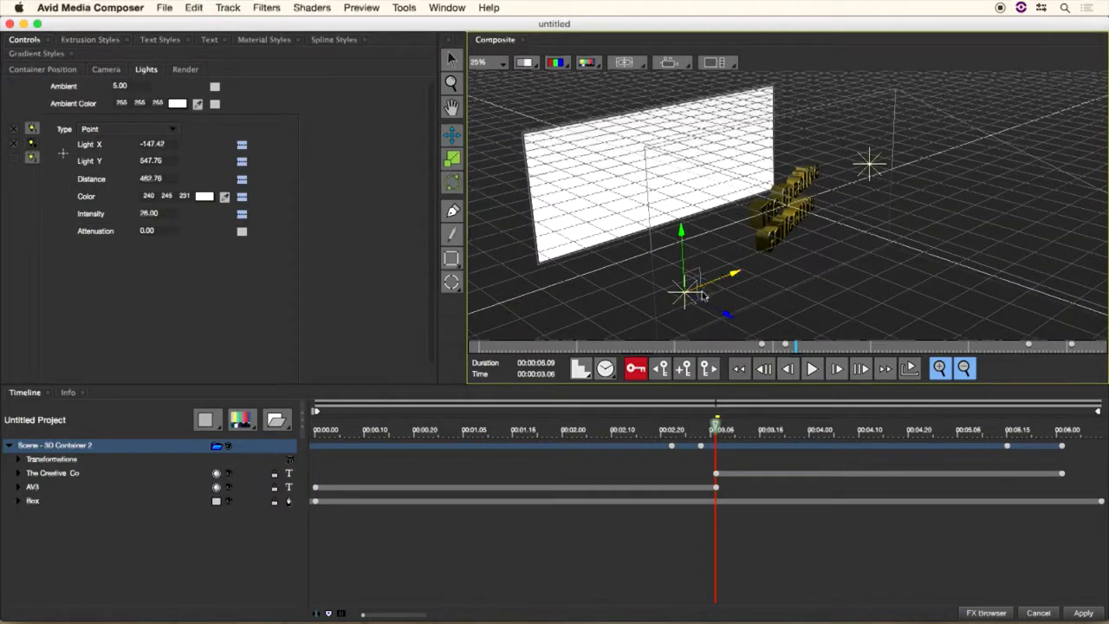
left_click_drag(738, 277, 671, 239)
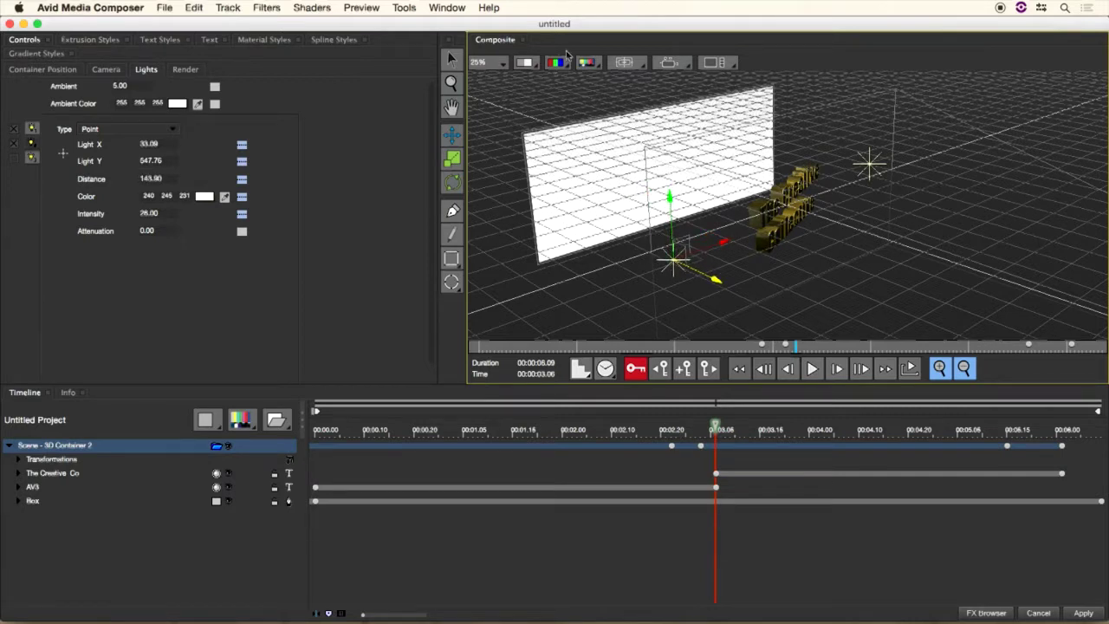
- Return the composite preview to the Render Camera at 50% zoom
left_click(668, 63)
left_click(669, 82)
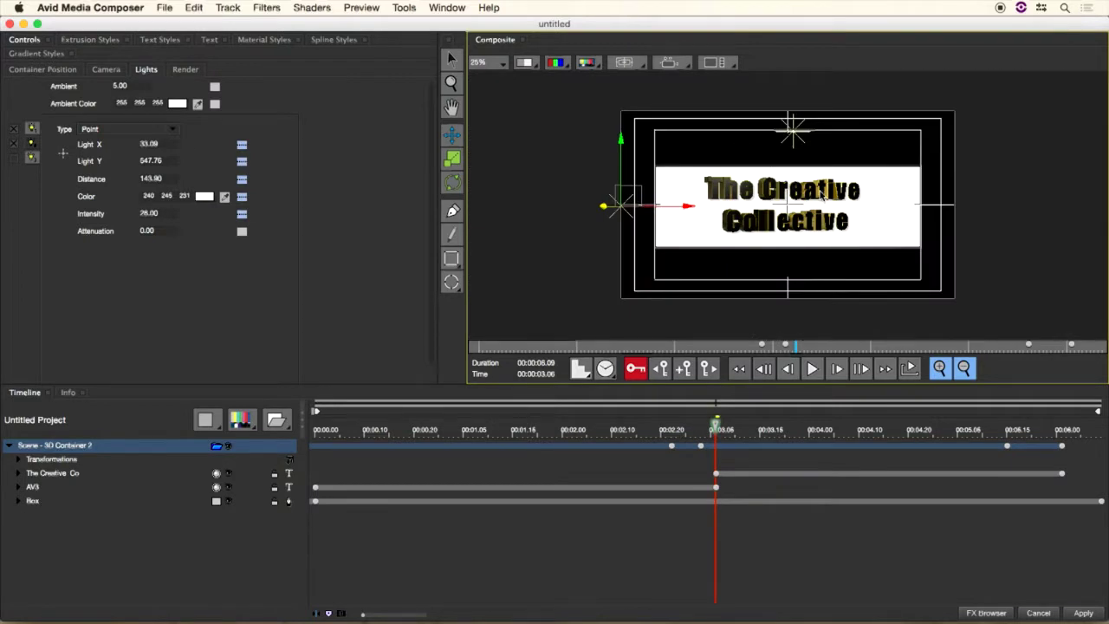
key("super+=")
key("super+=")
key("super+-")
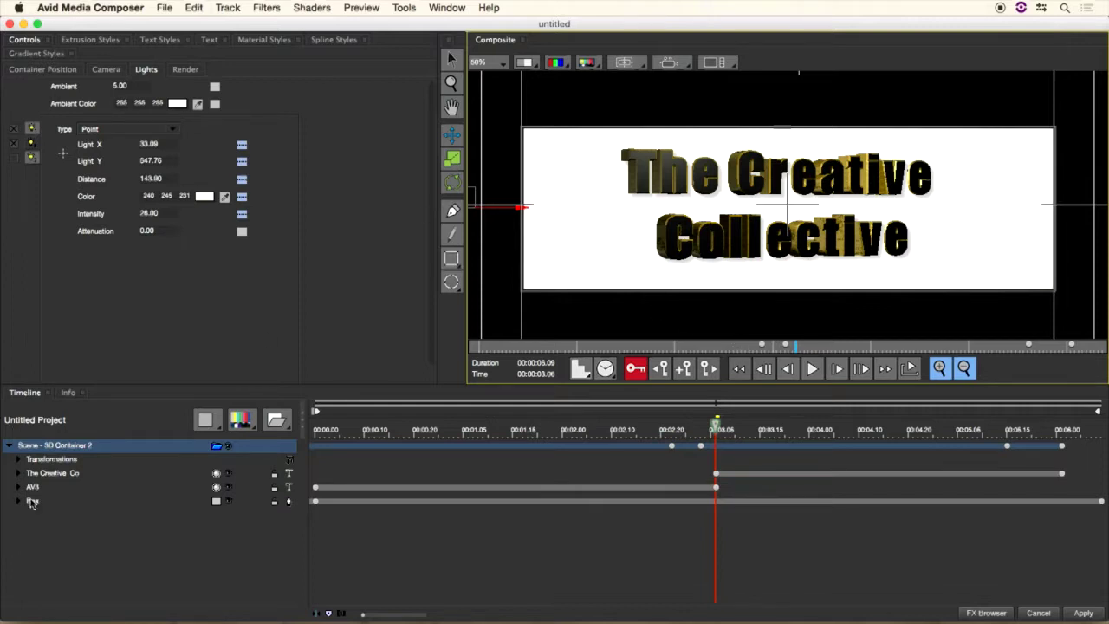
- Open the text of The Creative Co track and set the kerning between the T and h of The to 10
left_click(52, 473)
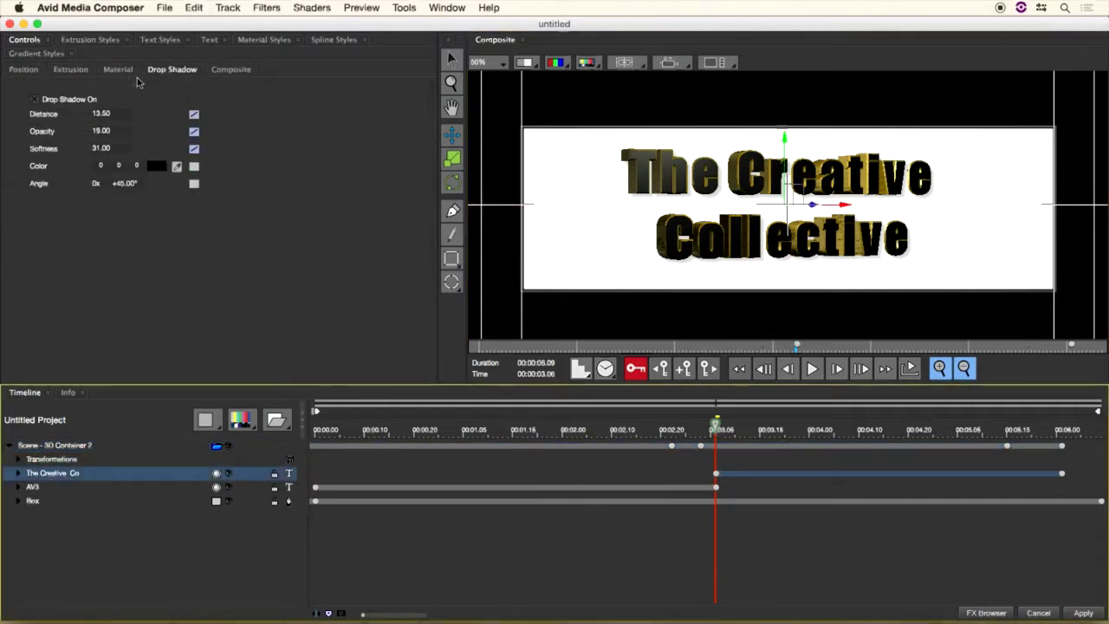
left_click(209, 39)
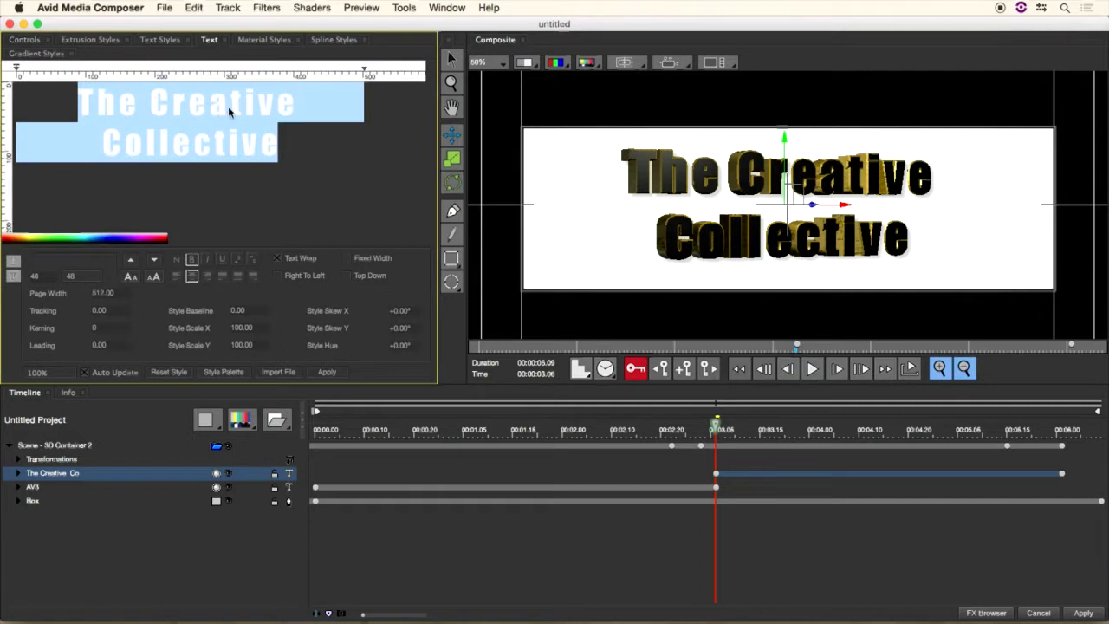
left_click(97, 104)
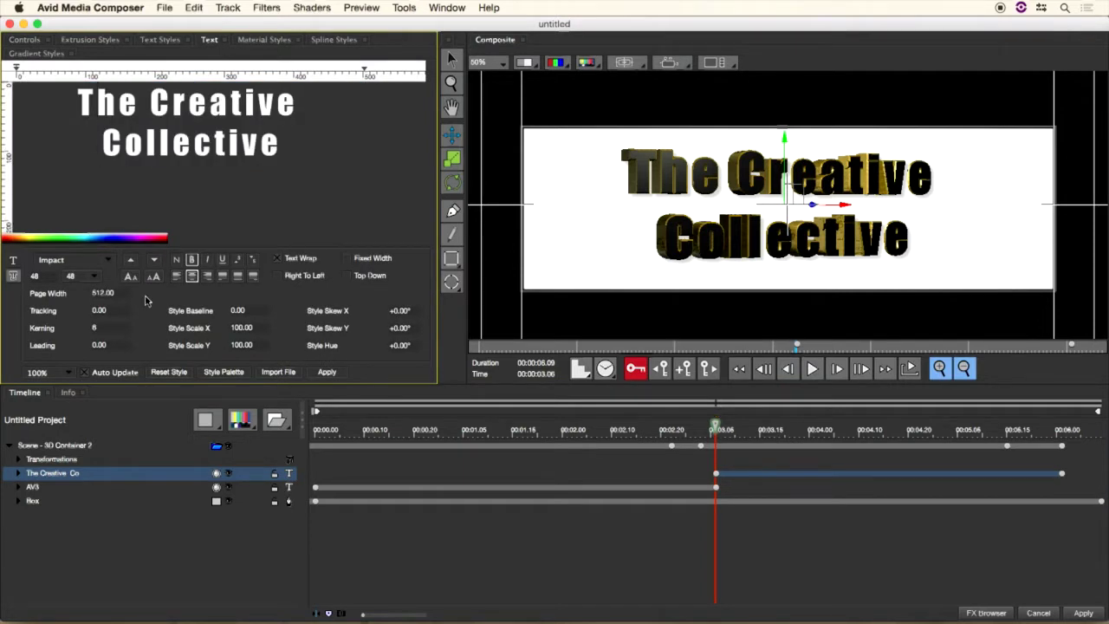
left_click_drag(105, 330, 105, 332)
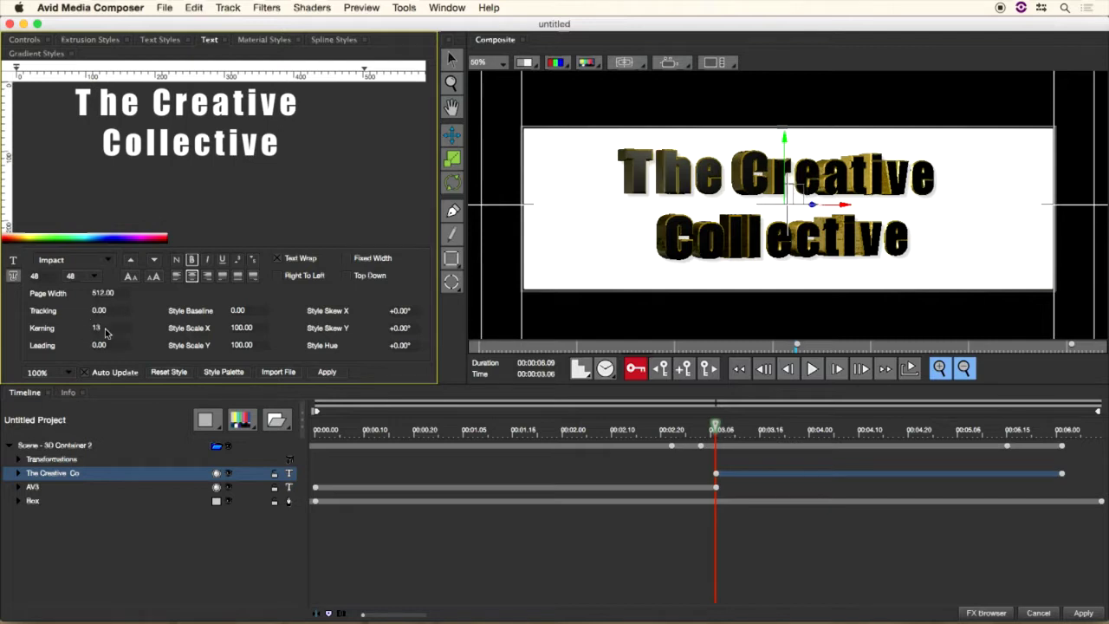
left_click(105, 333)
type("10")
key("Return")
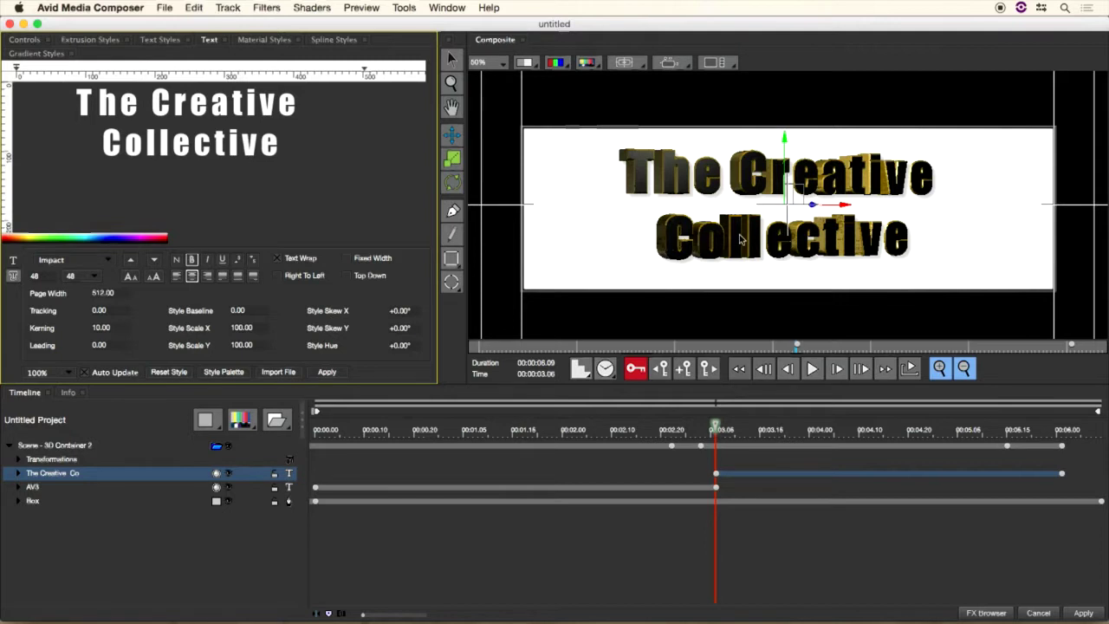
- Set the kerning between the C and r of Creative to 7
left_click(775, 179)
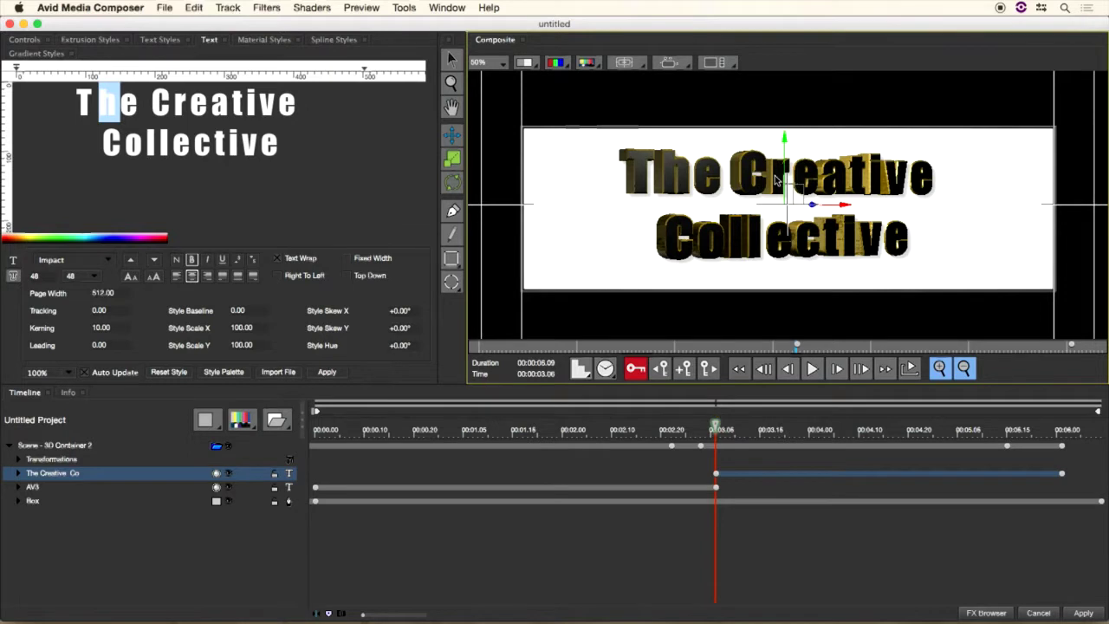
left_click(178, 104)
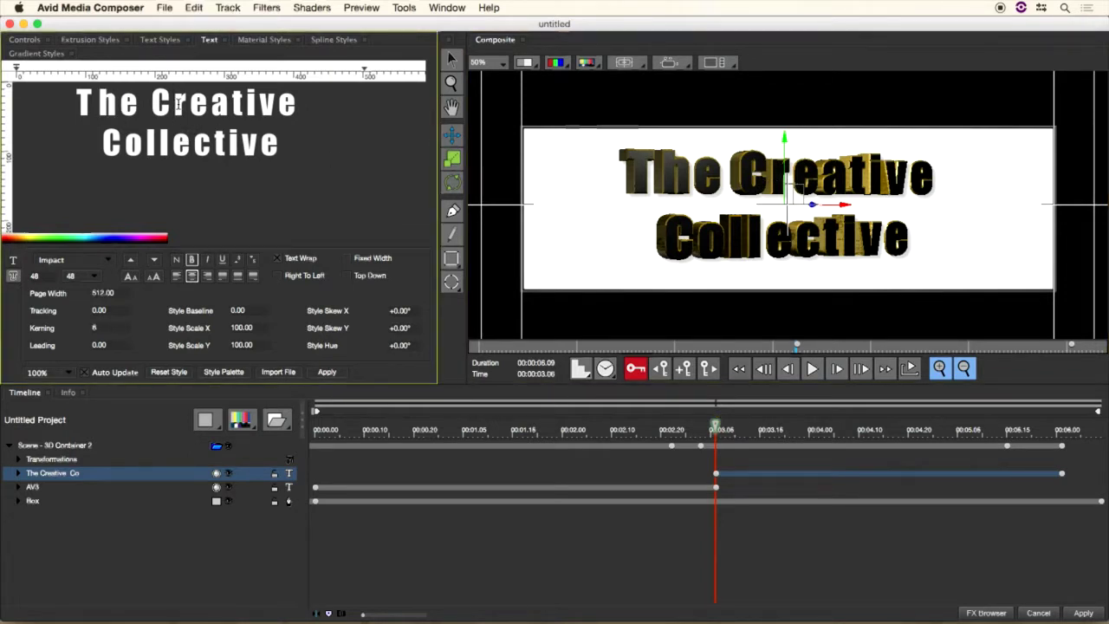
left_click(106, 332)
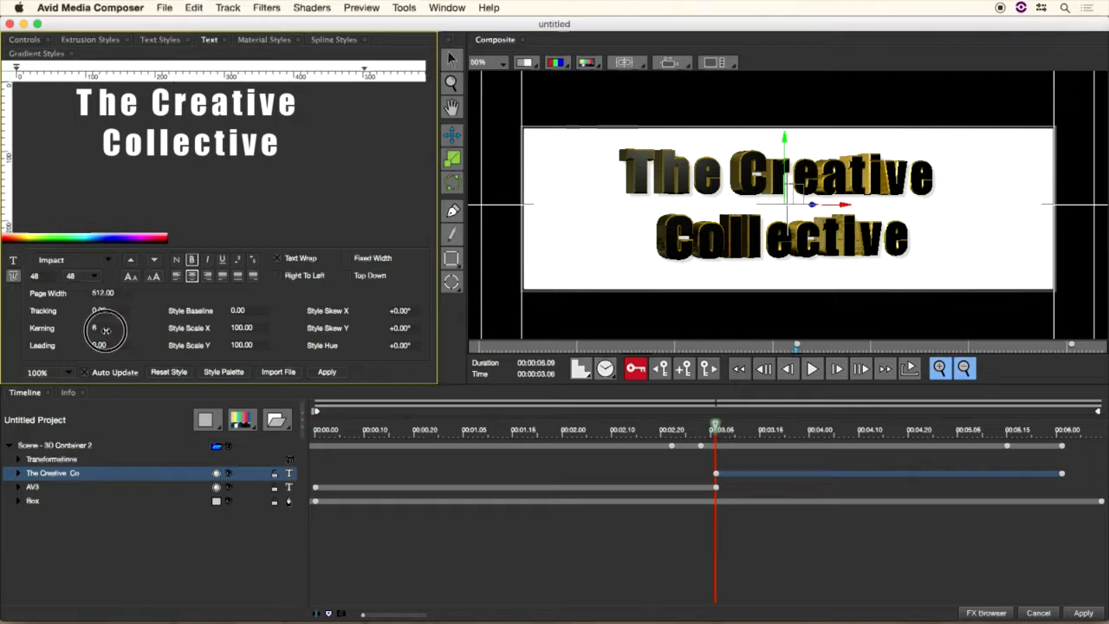
type("7")
key("Return")
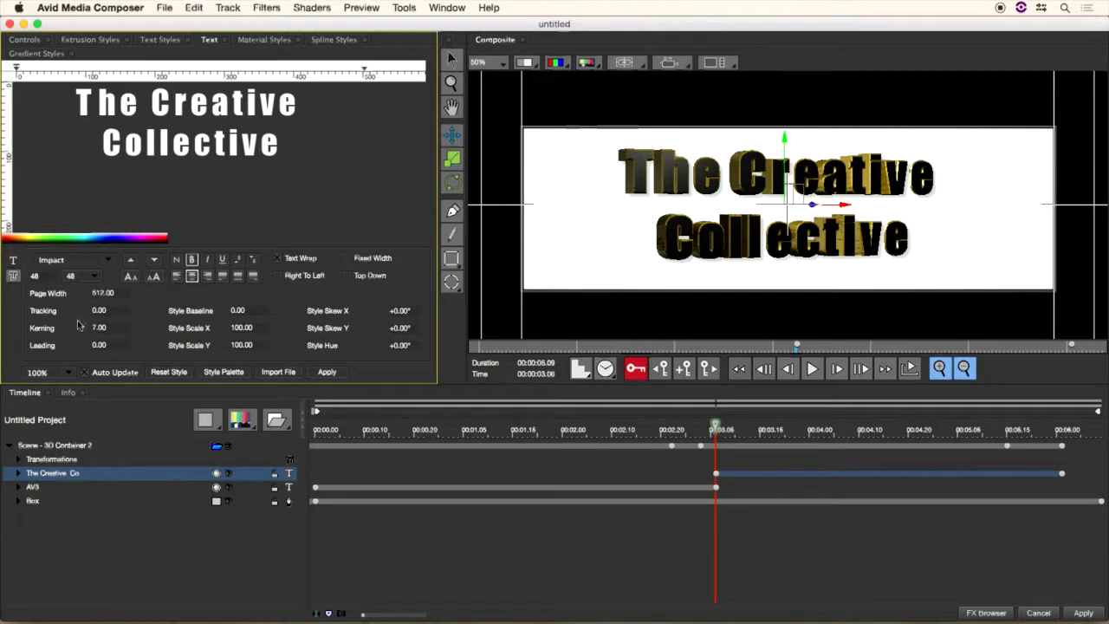
left_click(191, 111)
type("5 ")
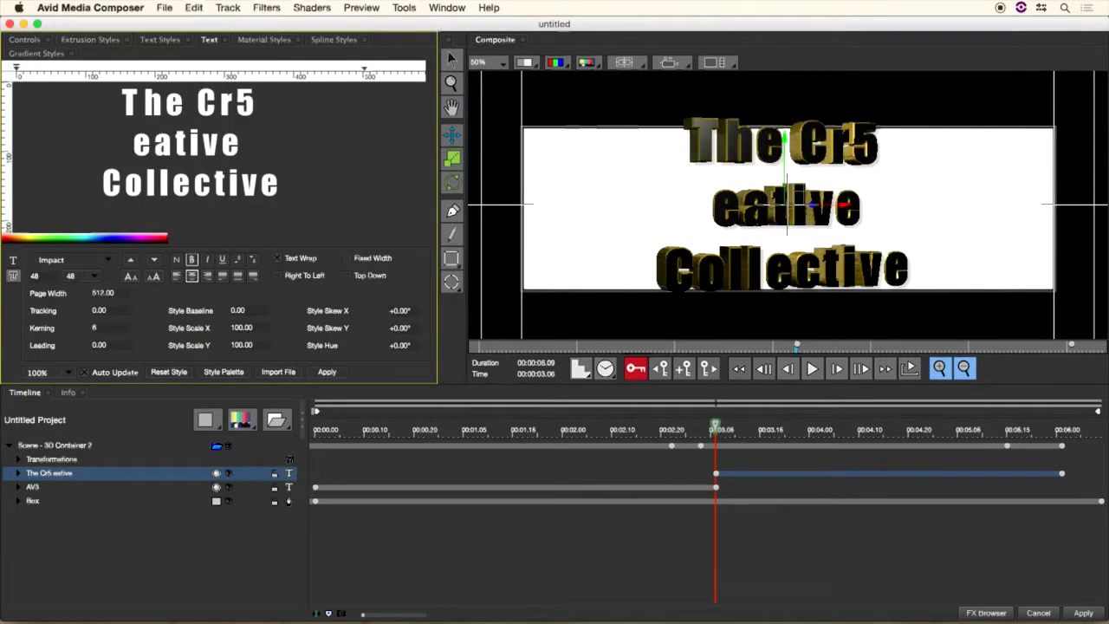
type("z")
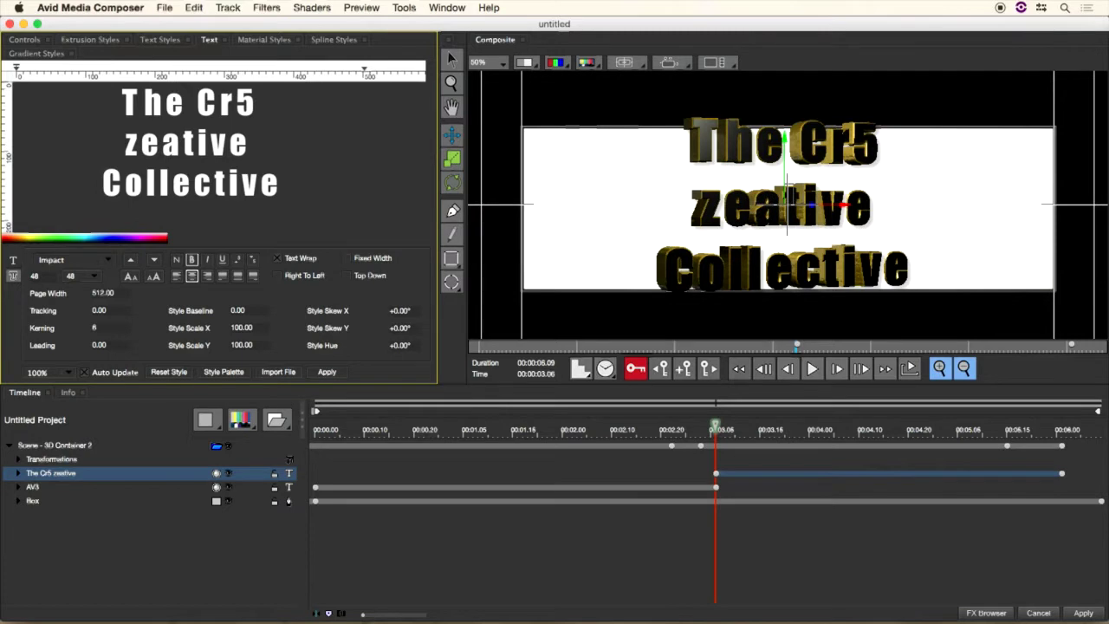
key("super+z")
key("super+z")
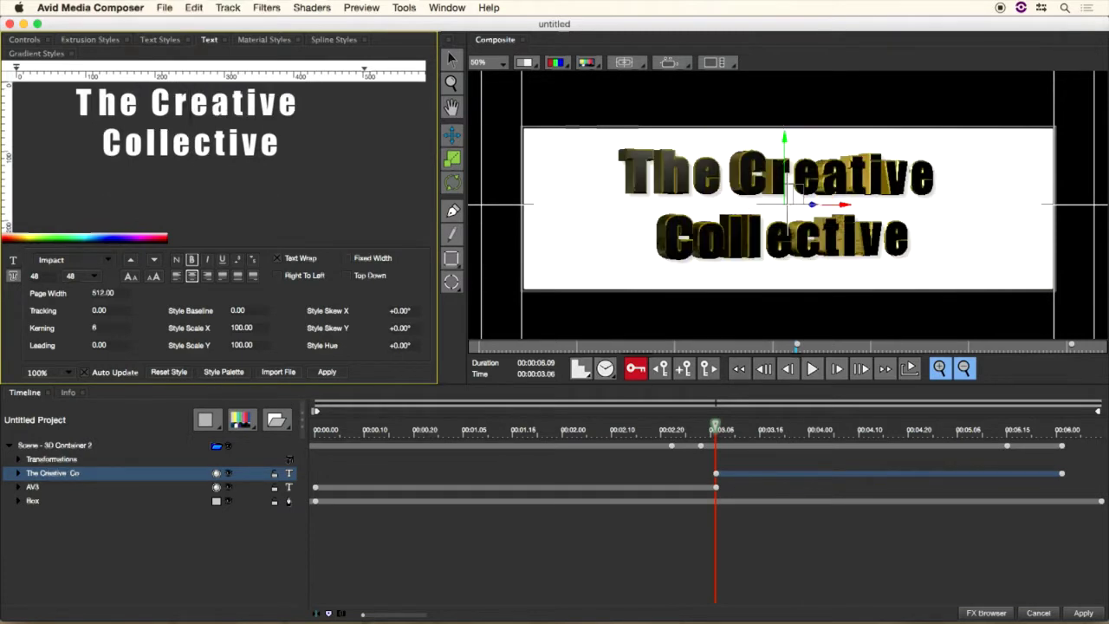
- Try a kerning of 5 between the r and e of Creative and settle on 3
left_click(109, 327)
type("5")
key("Return")
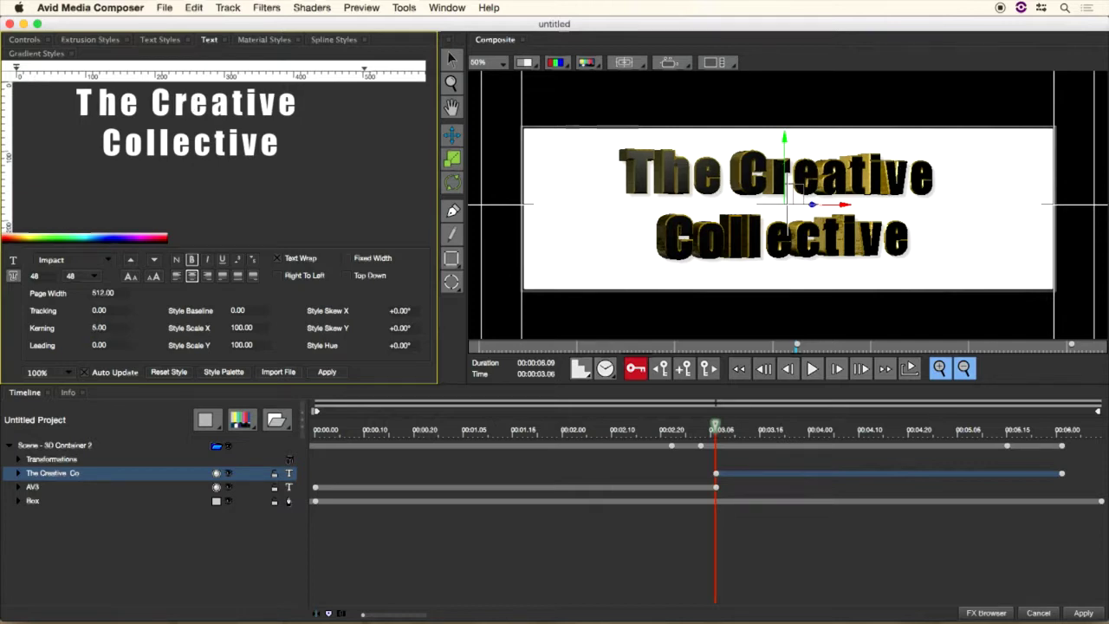
left_click(118, 330)
type("3")
key("Return")
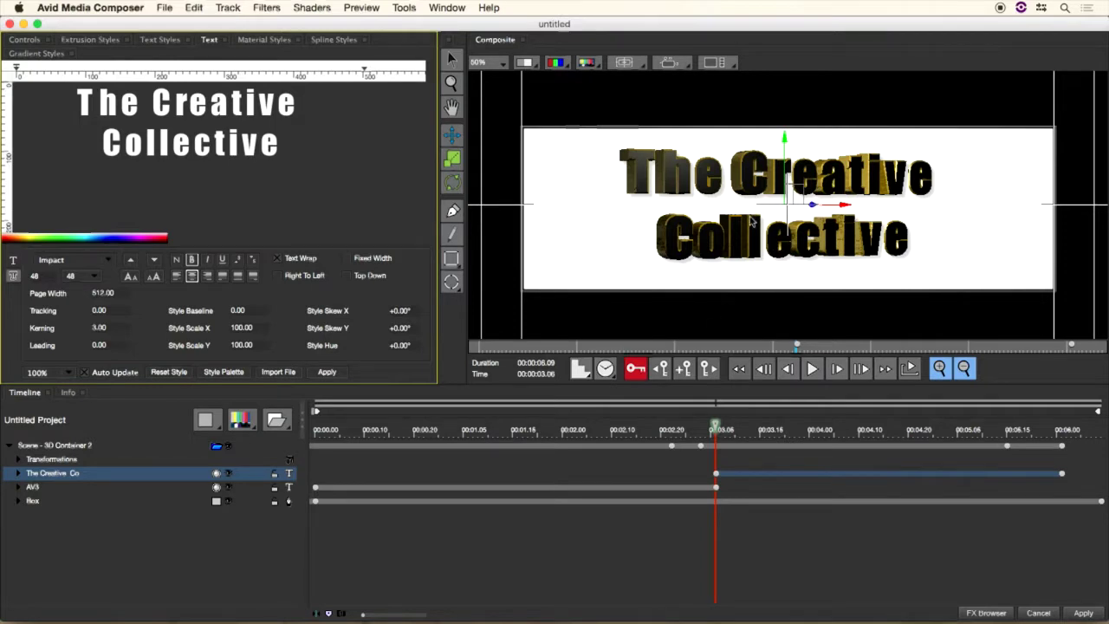
- Adjust the kerning between the second l and the e of Collective to 3 and then to 7
left_click(171, 143)
left_click(117, 327)
type("3")
key("Return")
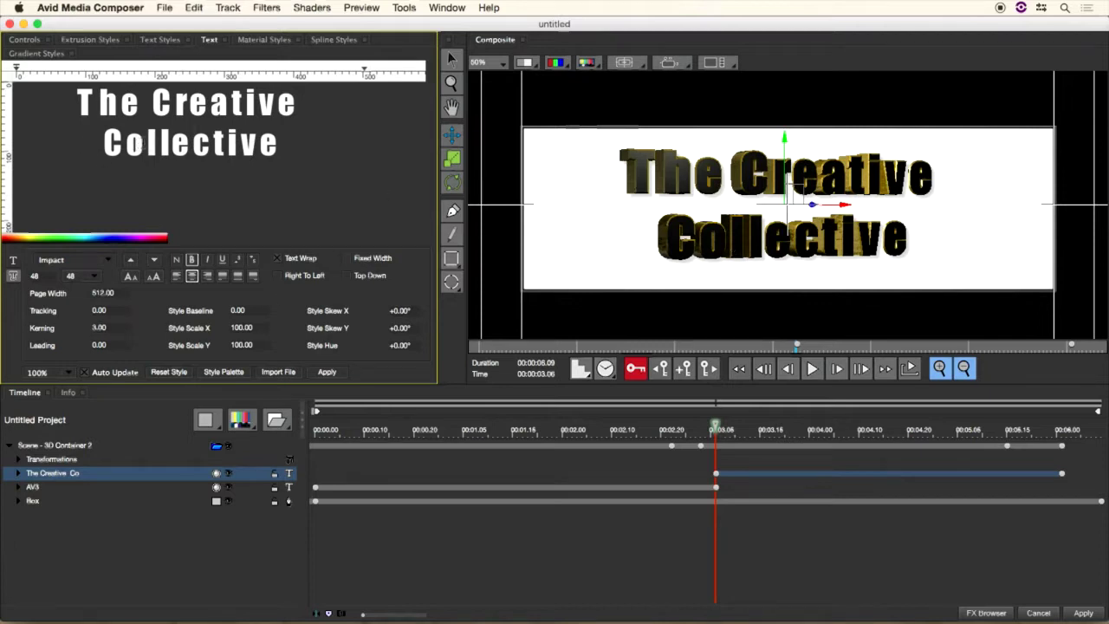
left_click(102, 328)
type("7")
key("Return")
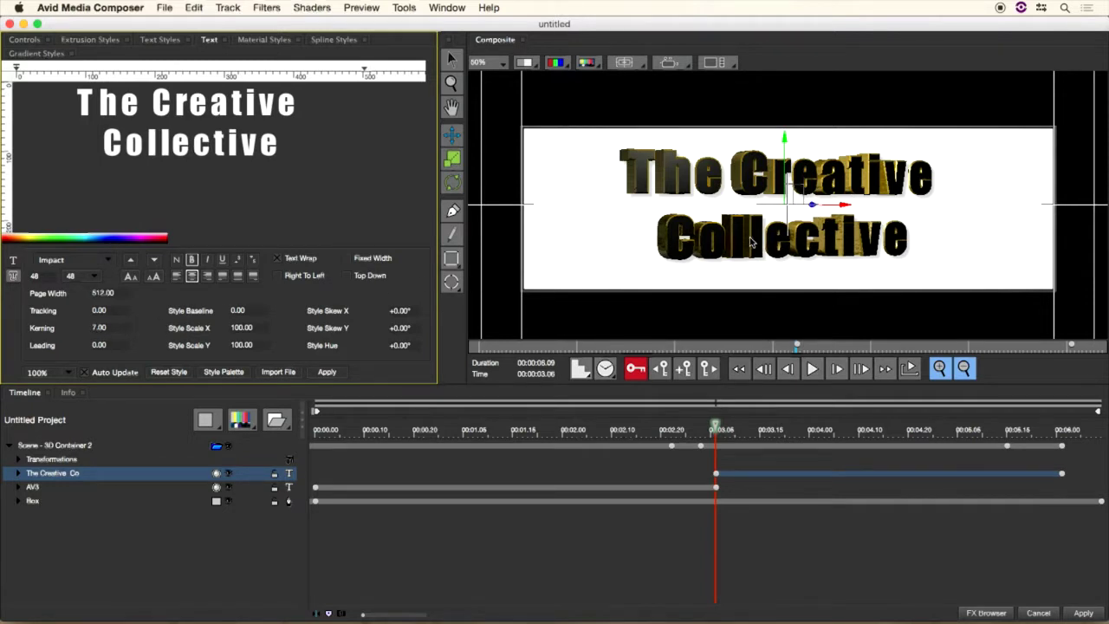
left_click_drag(279, 146, 154, 154)
left_click(162, 147)
type("7")
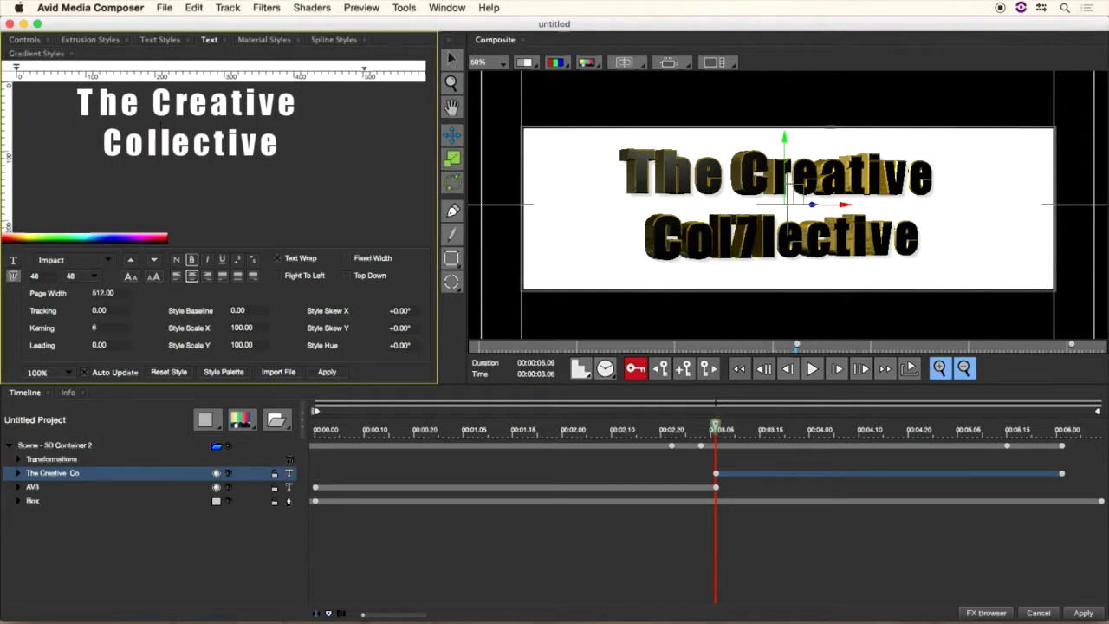
key("Return")
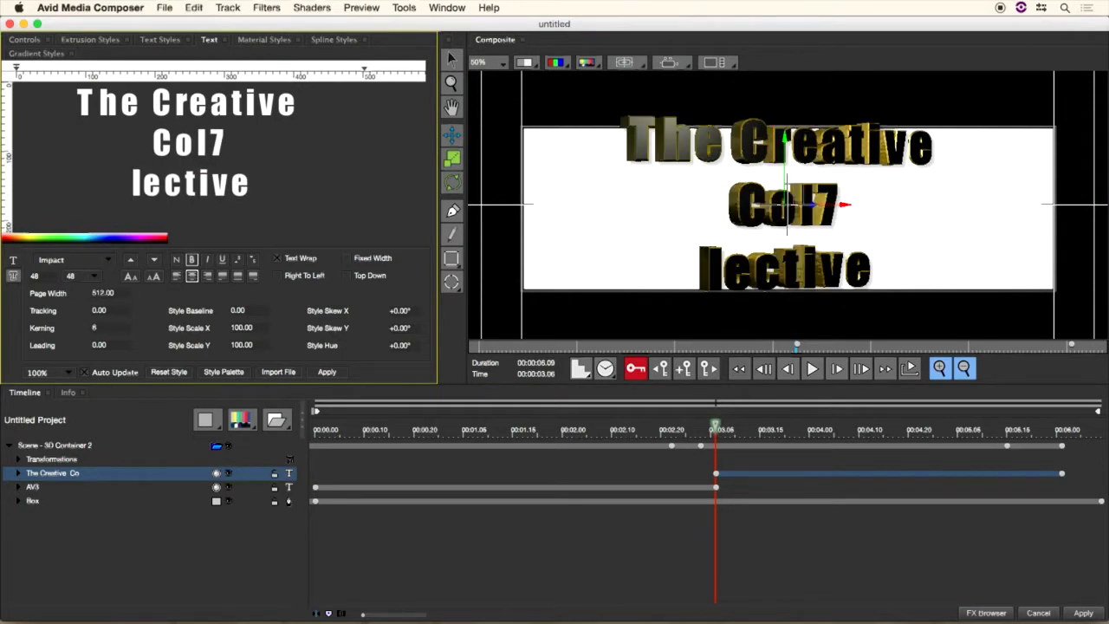
key("BackSpace")
key("BackSpace")
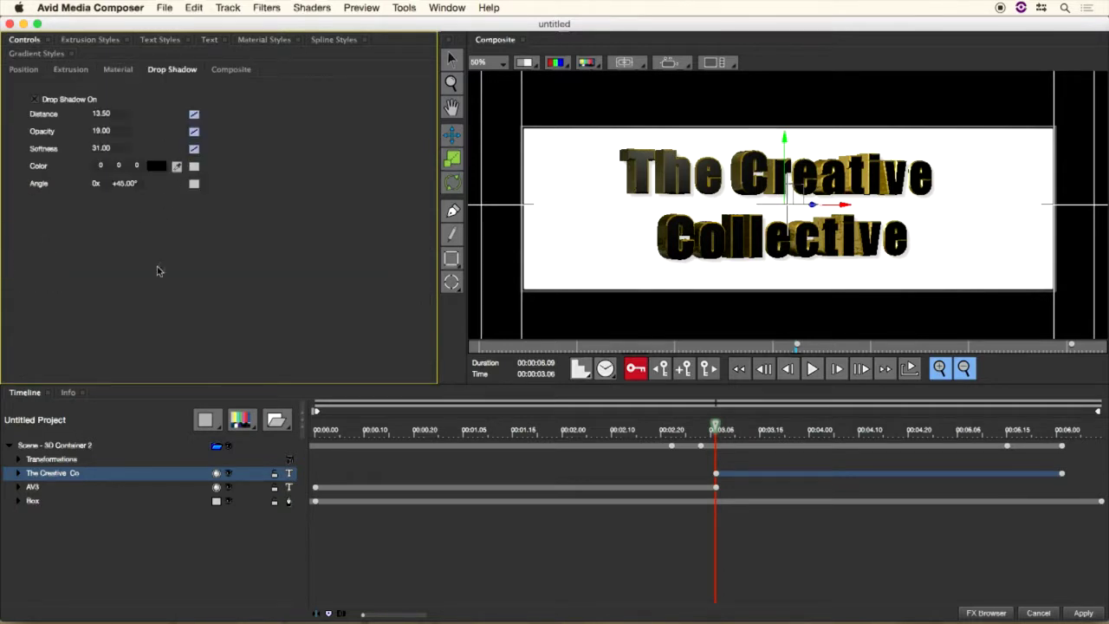
- Set the kerning between the two l letters of Collective to 7
left_click(209, 39)
left_click(111, 329)
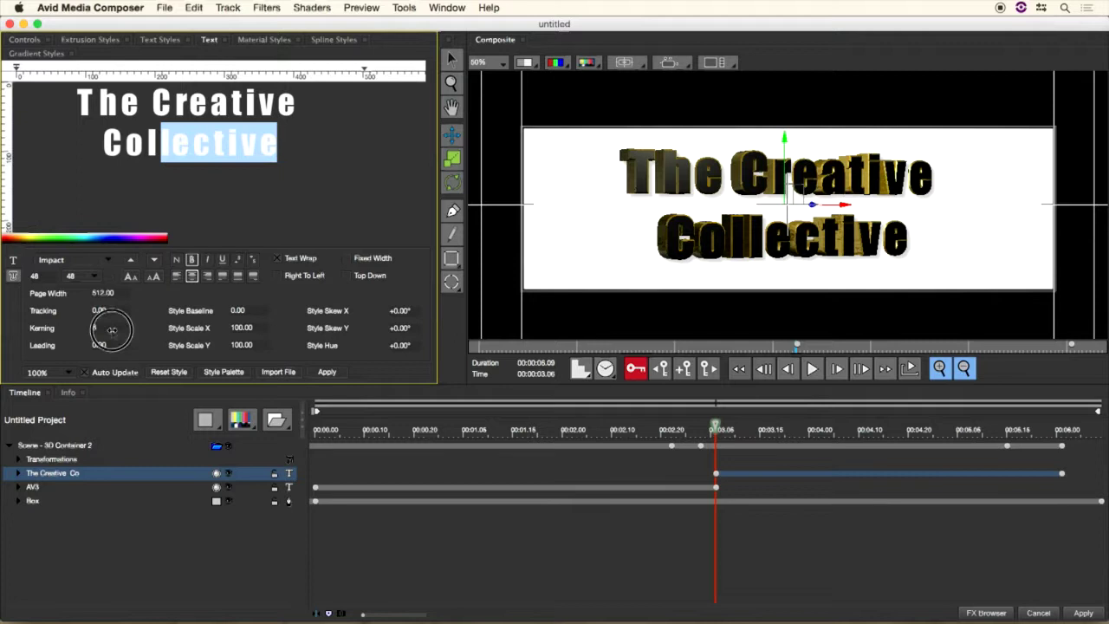
left_click(172, 143)
left_click(161, 142)
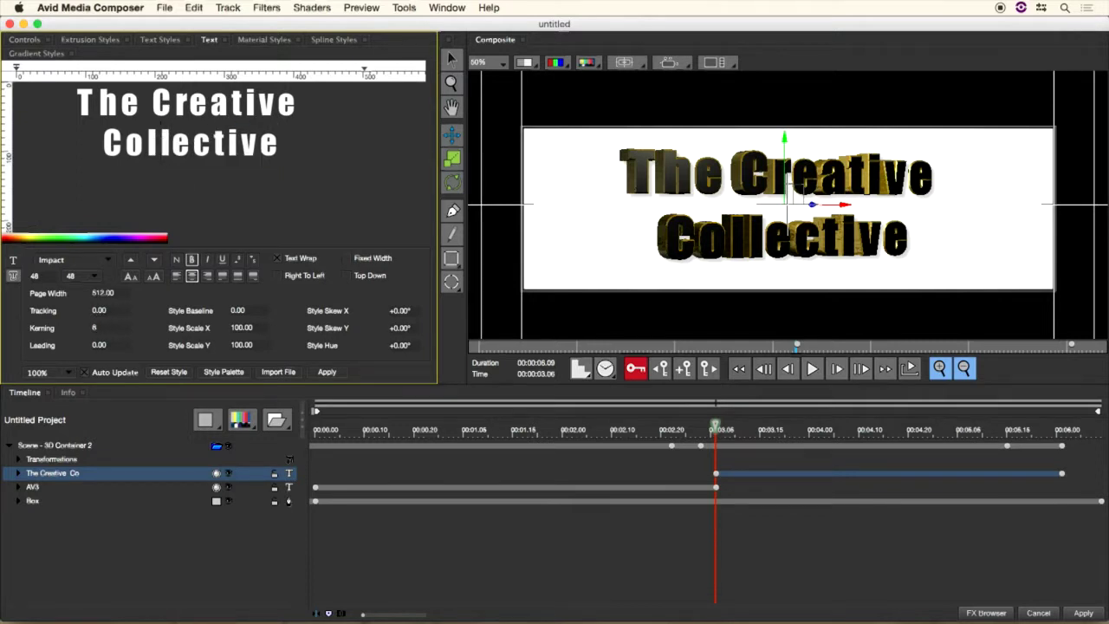
type("7")
key("BackSpace")
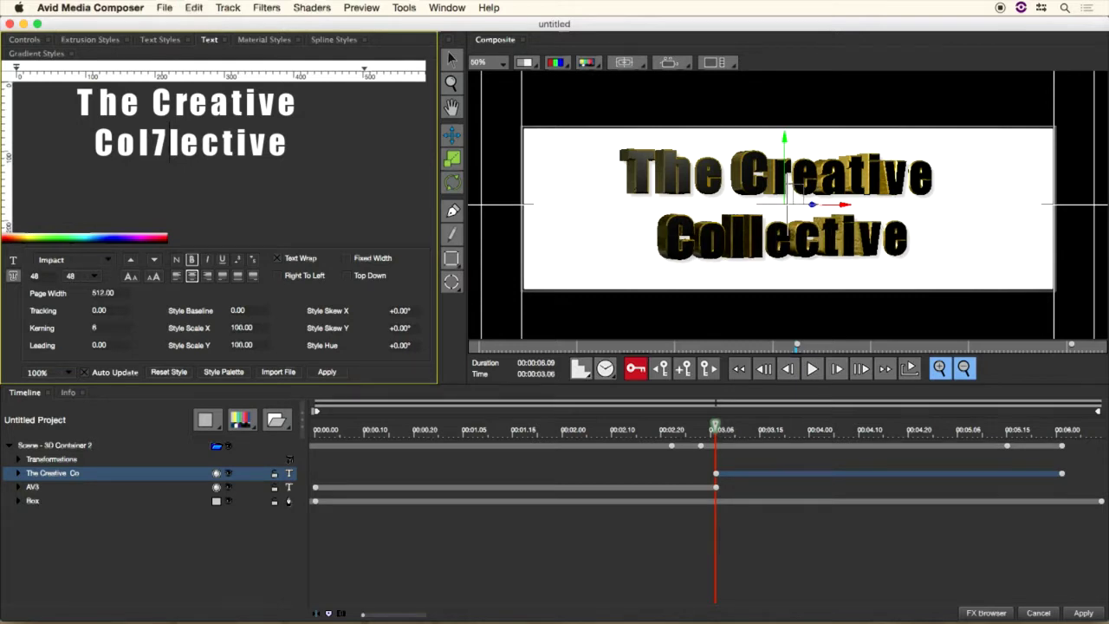
left_click(111, 328)
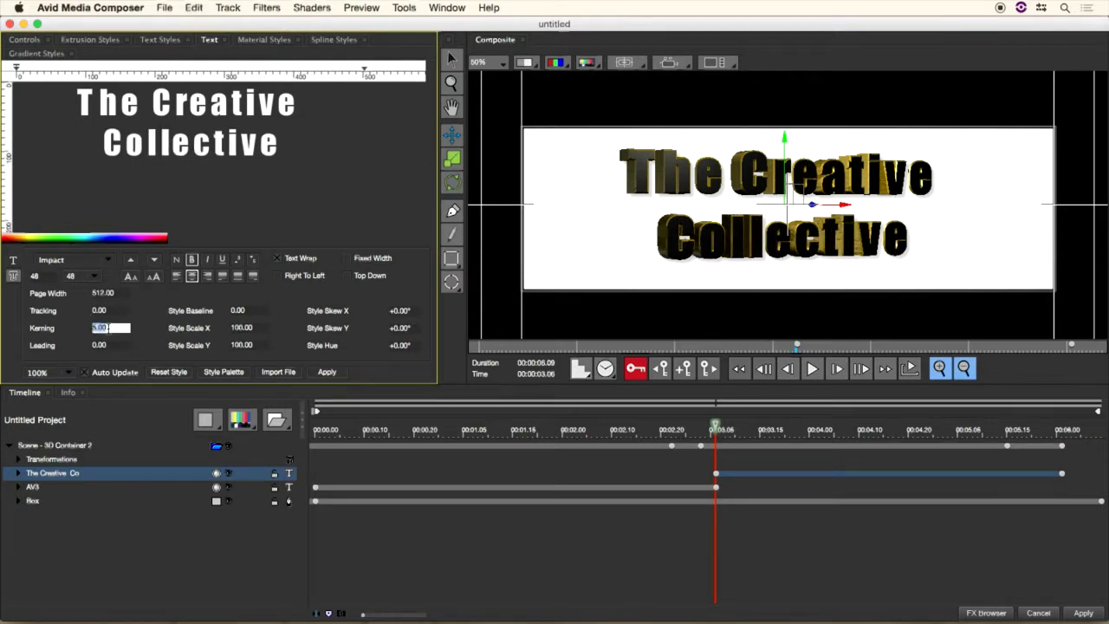
type("7")
key("Return")
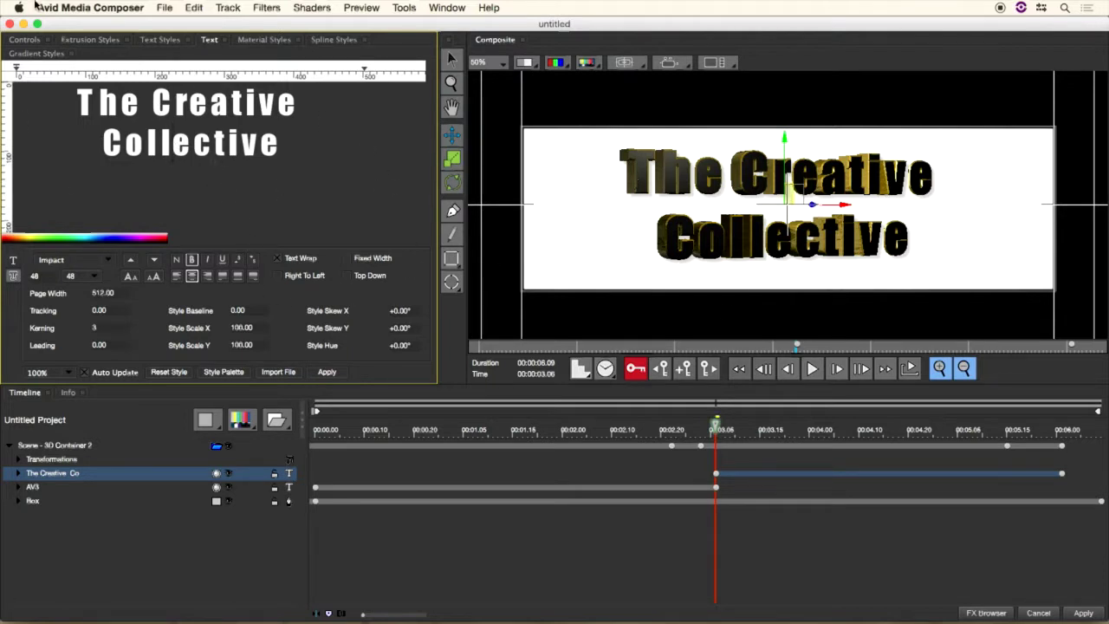
- Open the title text's position settings and set Tumble X to about 5.76° at the current keyframe
left_click(25, 39)
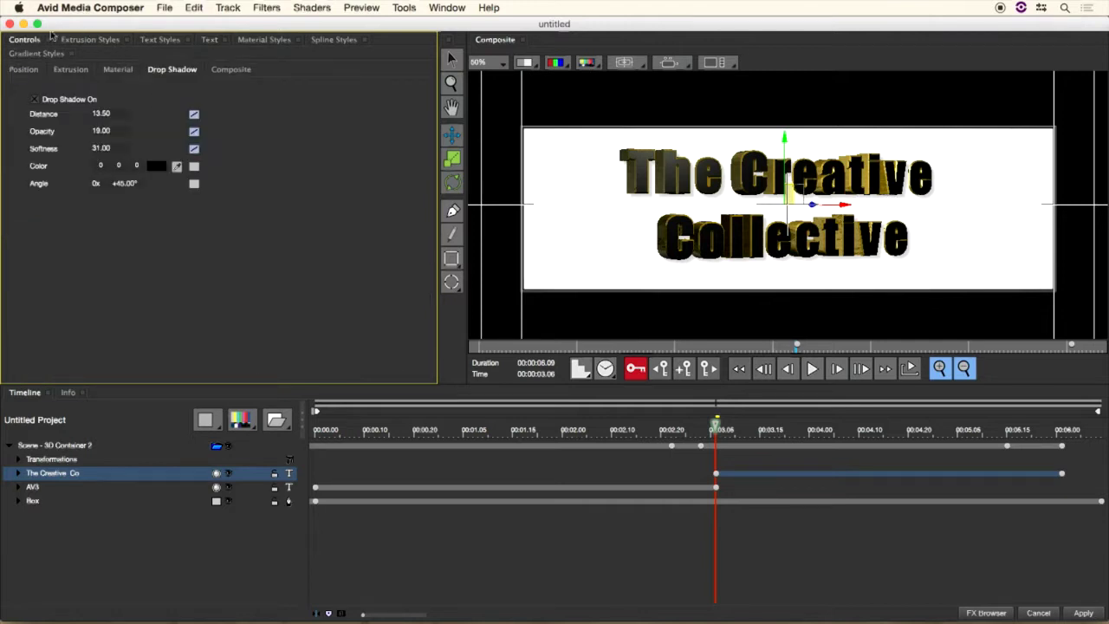
left_click(26, 72)
left_click(128, 222)
left_click_drag(128, 222, 130, 222)
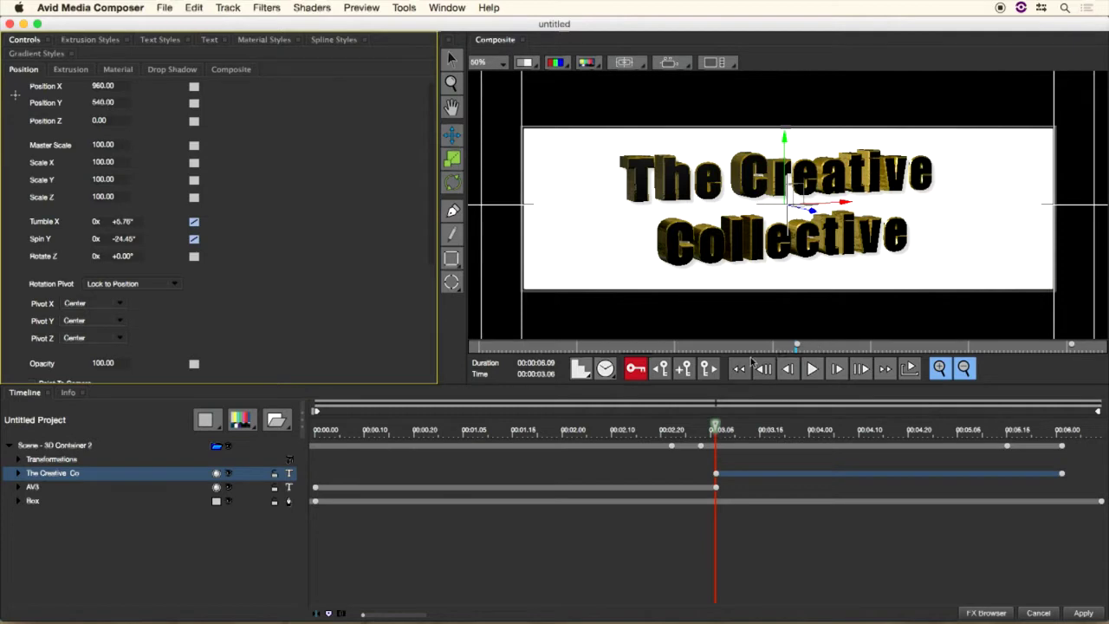
- Scrub through the timeline to review the title animation and return the playhead to 00:00:03.06
left_click(718, 425)
left_click_drag(719, 425, 321, 400)
left_click_drag(464, 411, 855, 448)
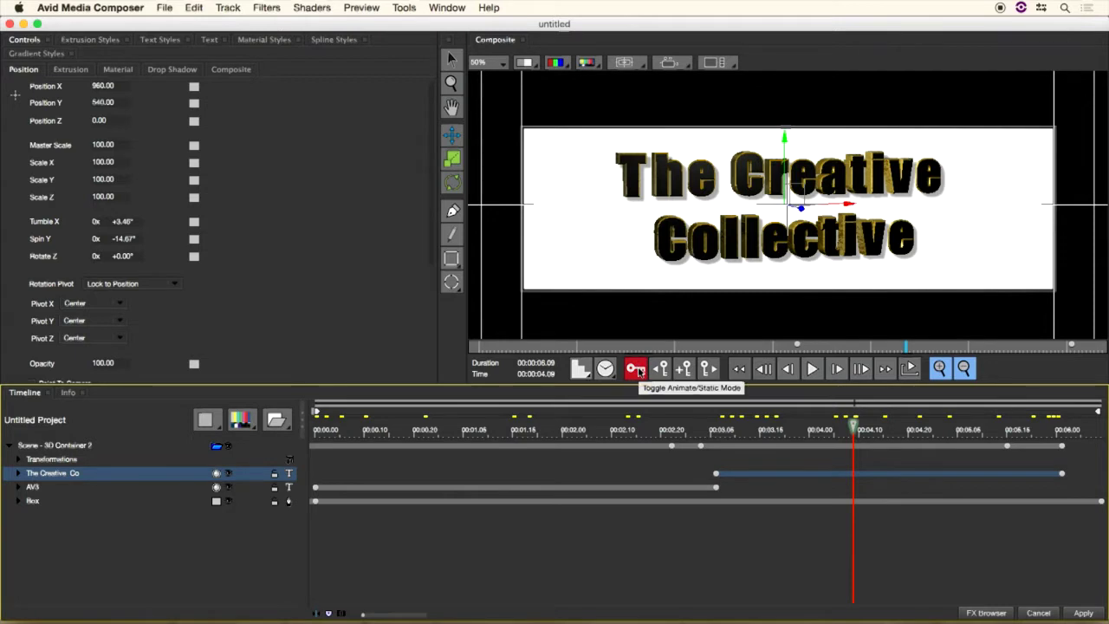
left_click(719, 447)
left_click_drag(854, 427, 718, 456)
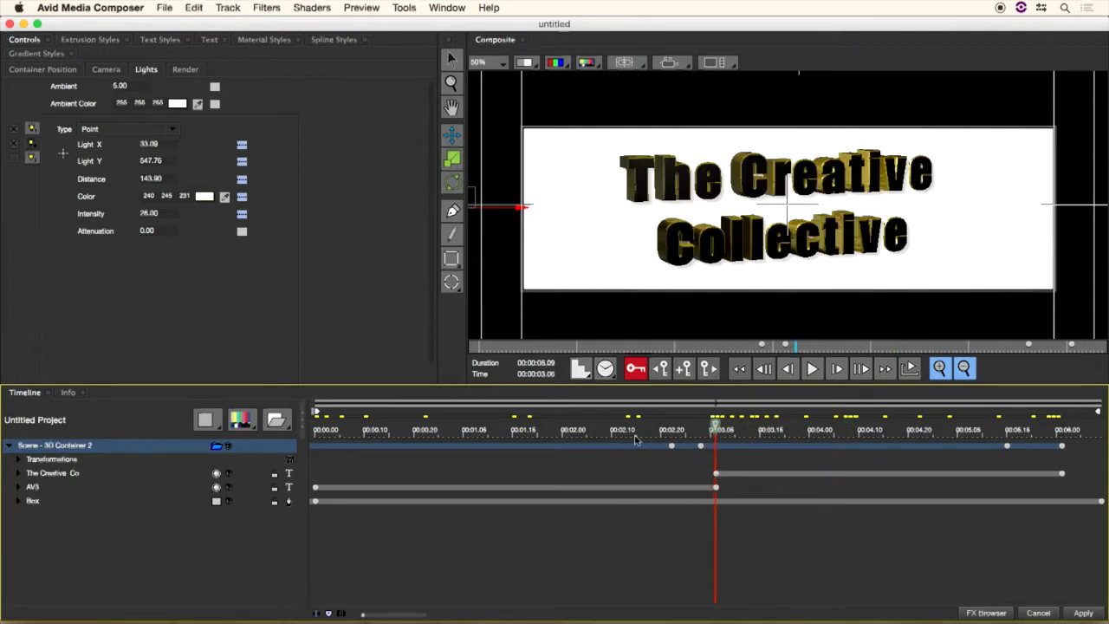
- Choose Linear interpolation for Tumble X and Spin Y on The Creative Co's first keyframe, and go to its last keyframe
left_click(18, 474)
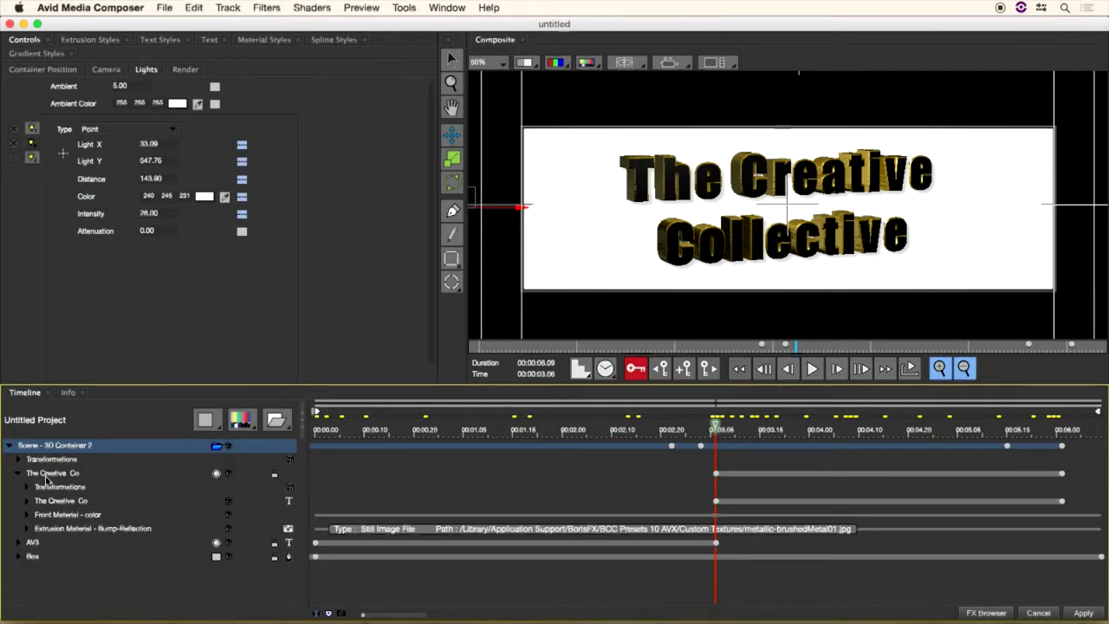
left_click(716, 503)
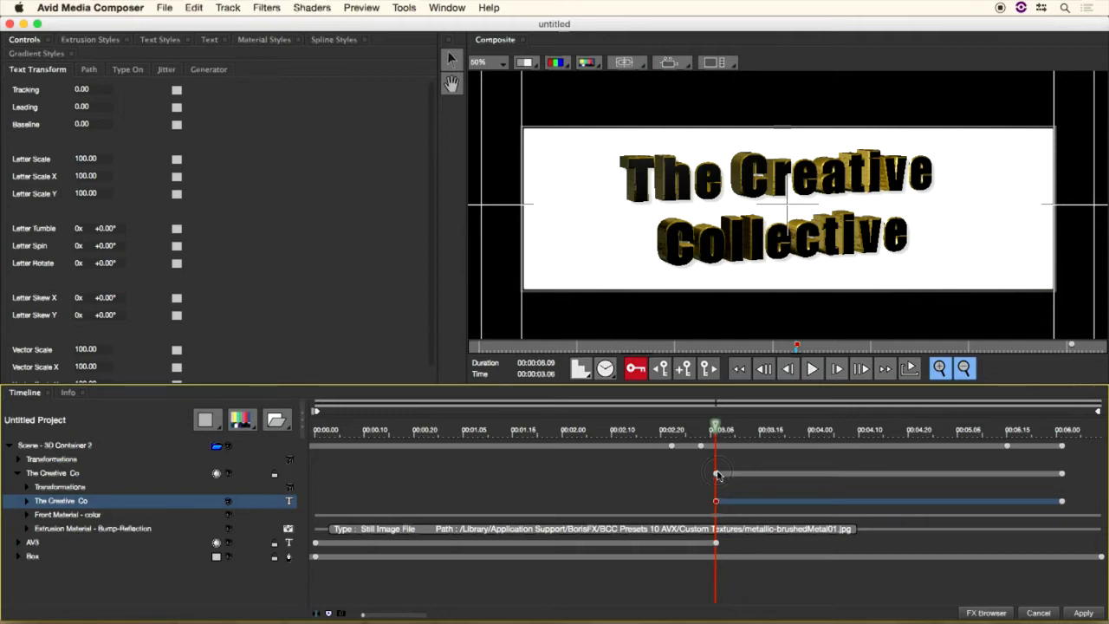
left_click(715, 473)
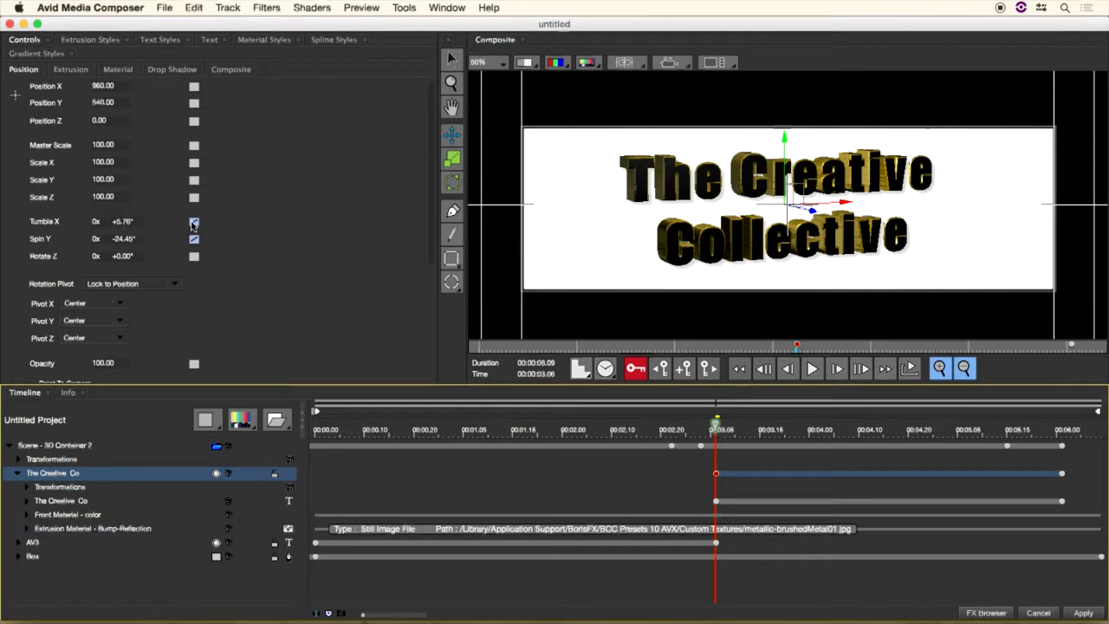
right_click(194, 224)
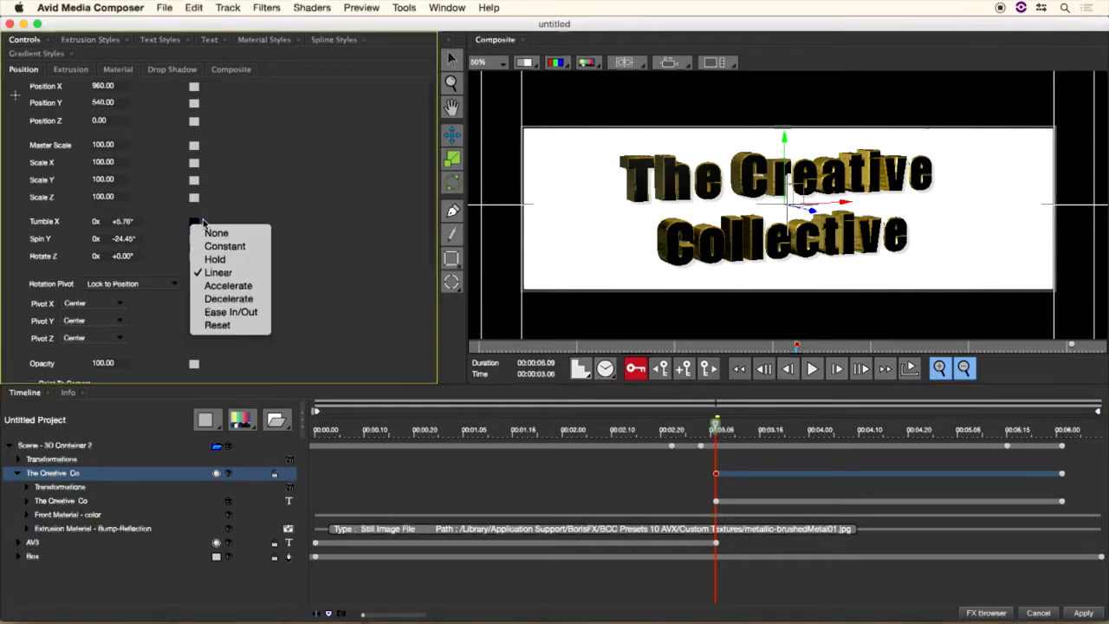
left_click(222, 272)
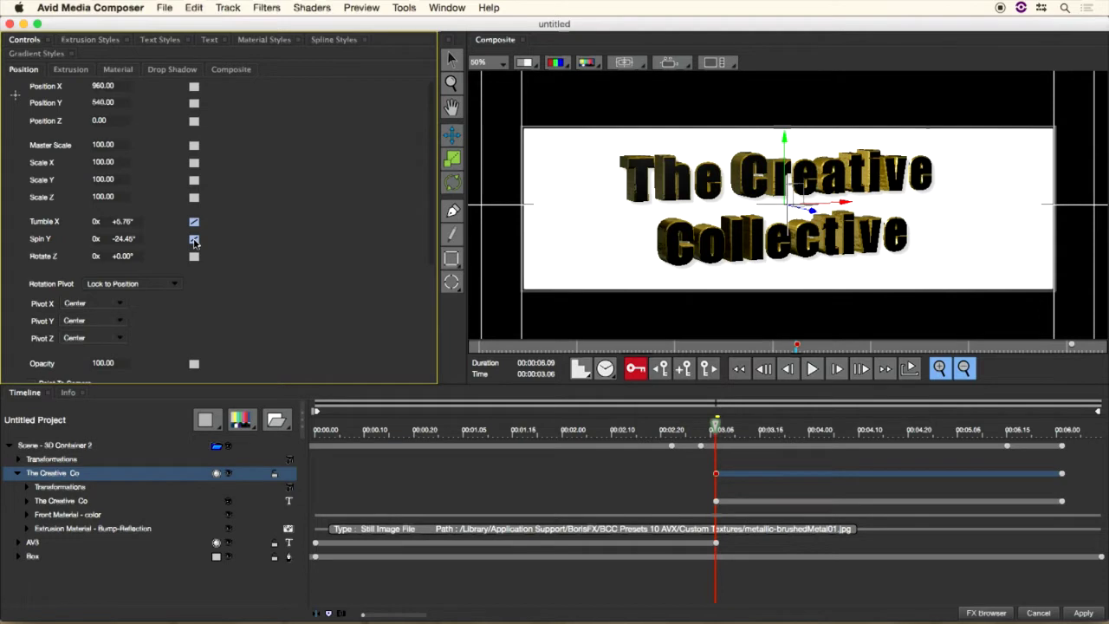
right_click(194, 240)
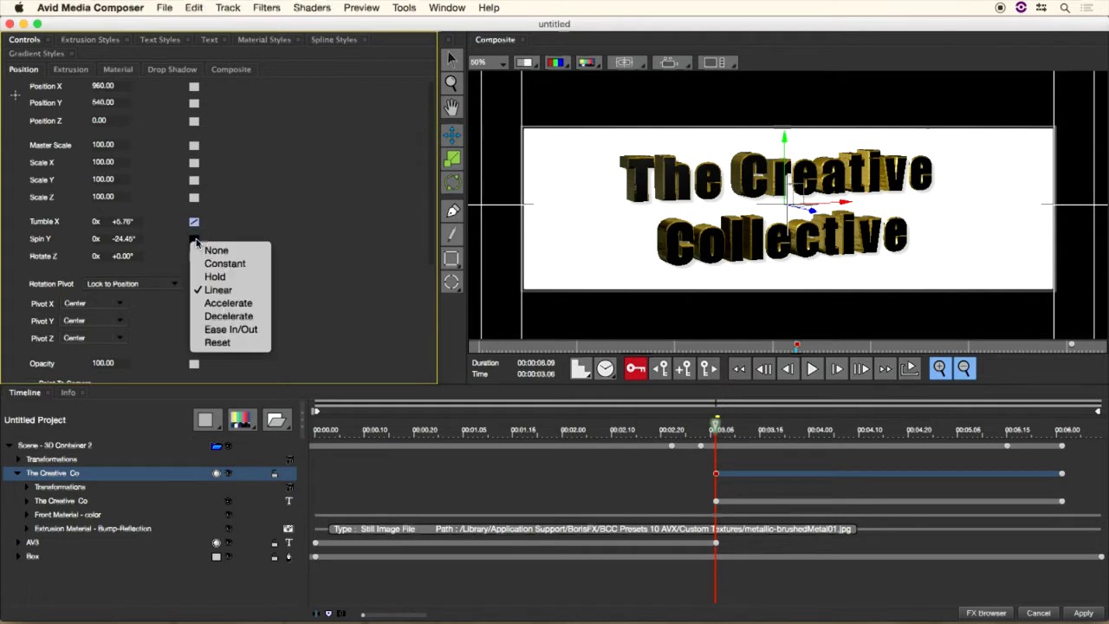
left_click(222, 288)
left_click(1062, 474)
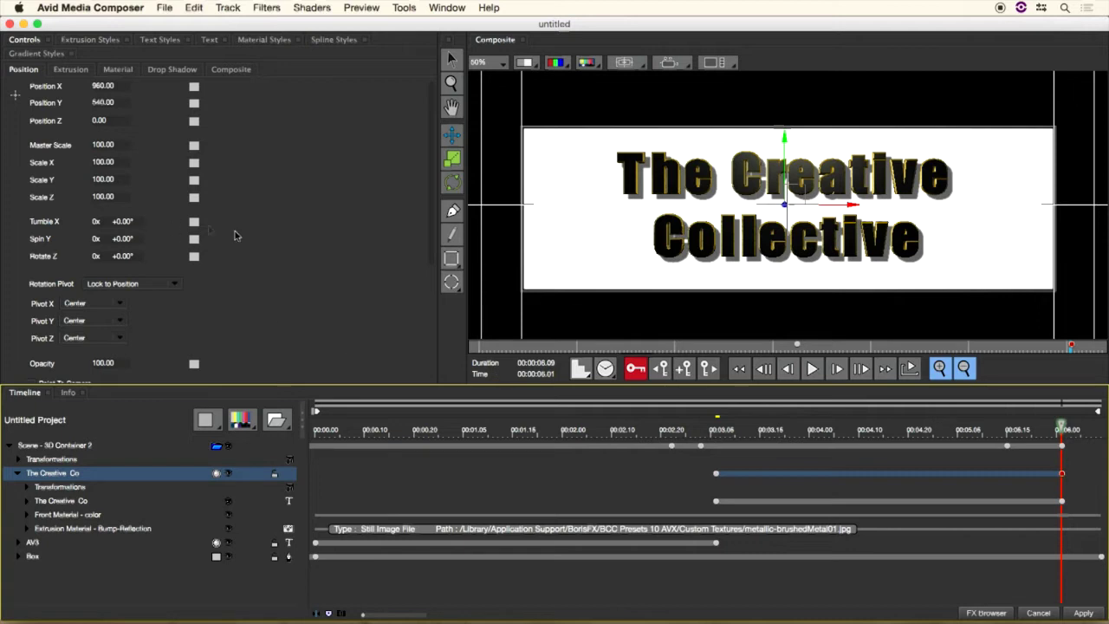
- Play and scrub through the AV3 and The Creative Collective title animations, and apply the finished title to the clip
left_click(1063, 501)
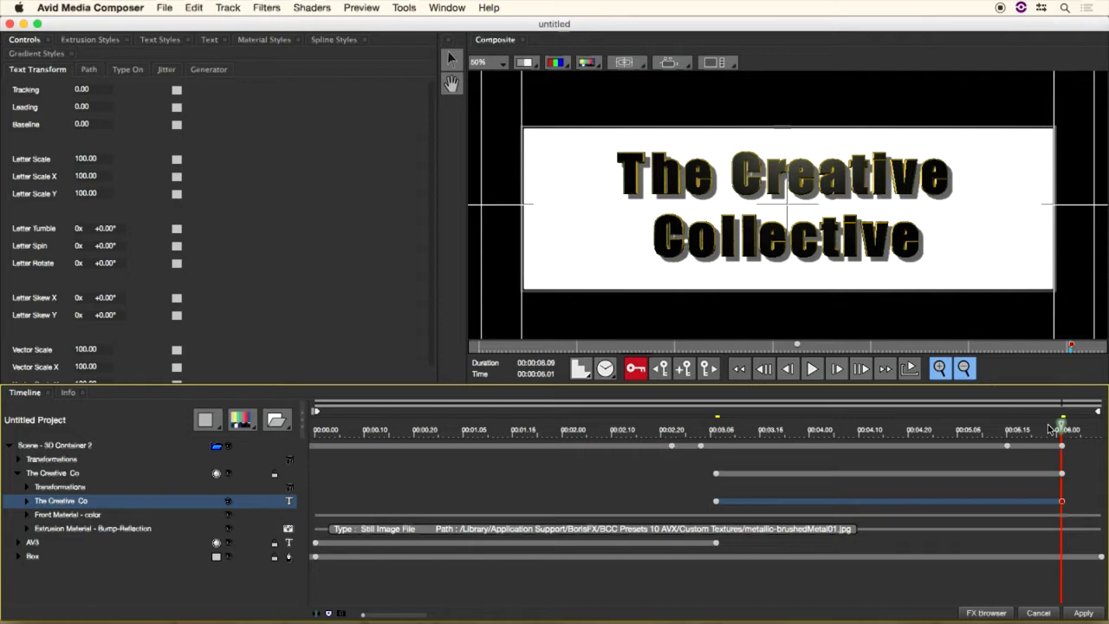
left_click_drag(1068, 425, 717, 453)
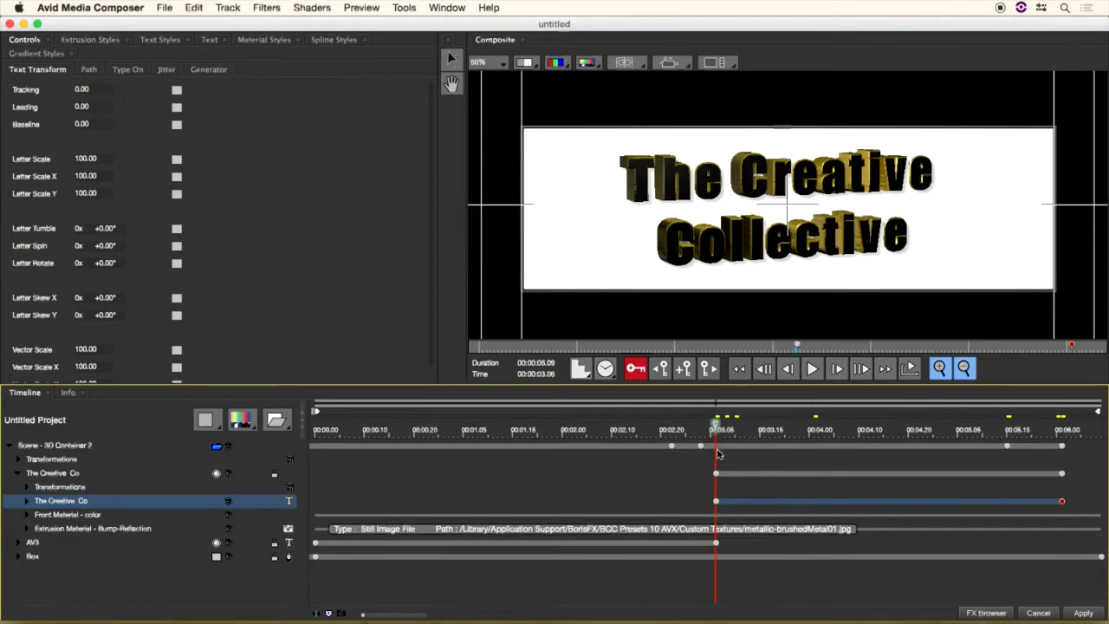
key("space")
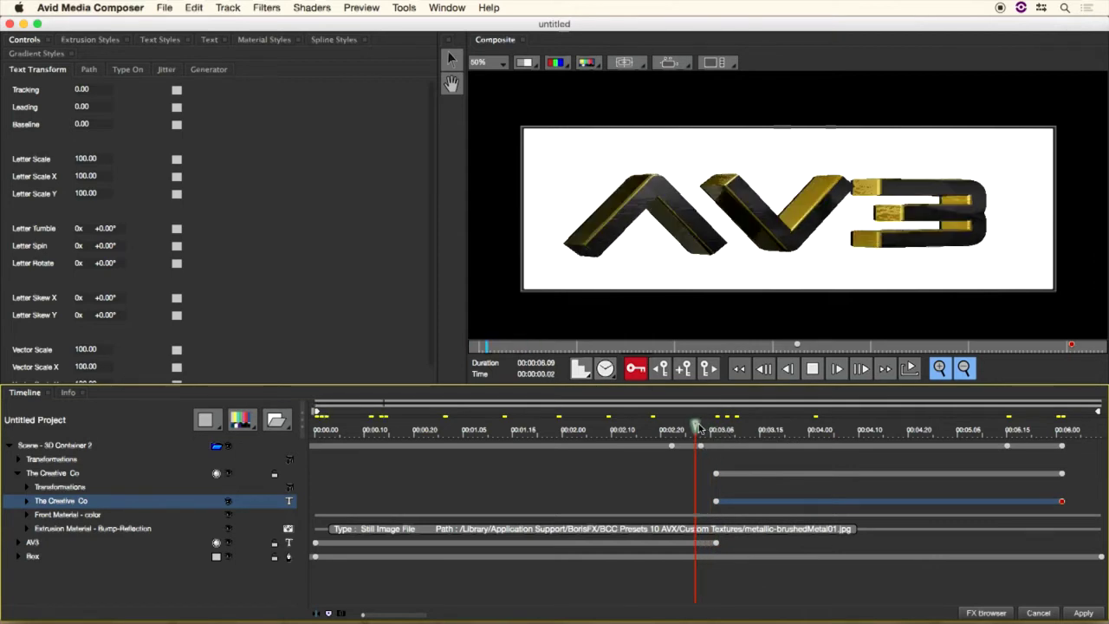
left_click(717, 449)
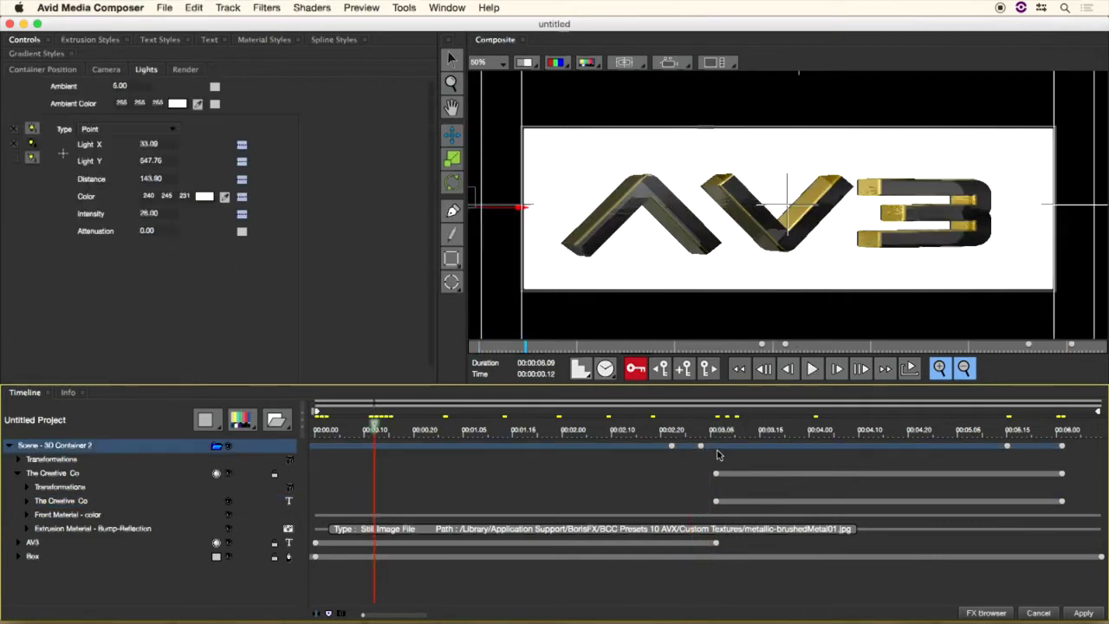
left_click_drag(718, 427, 829, 429)
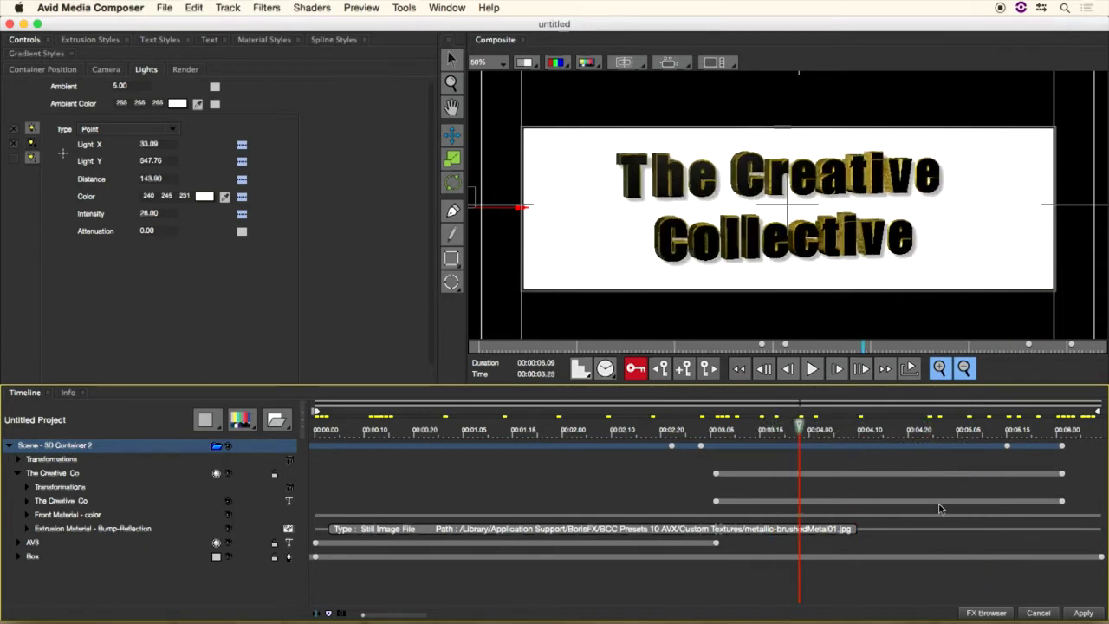
left_click(1085, 613)
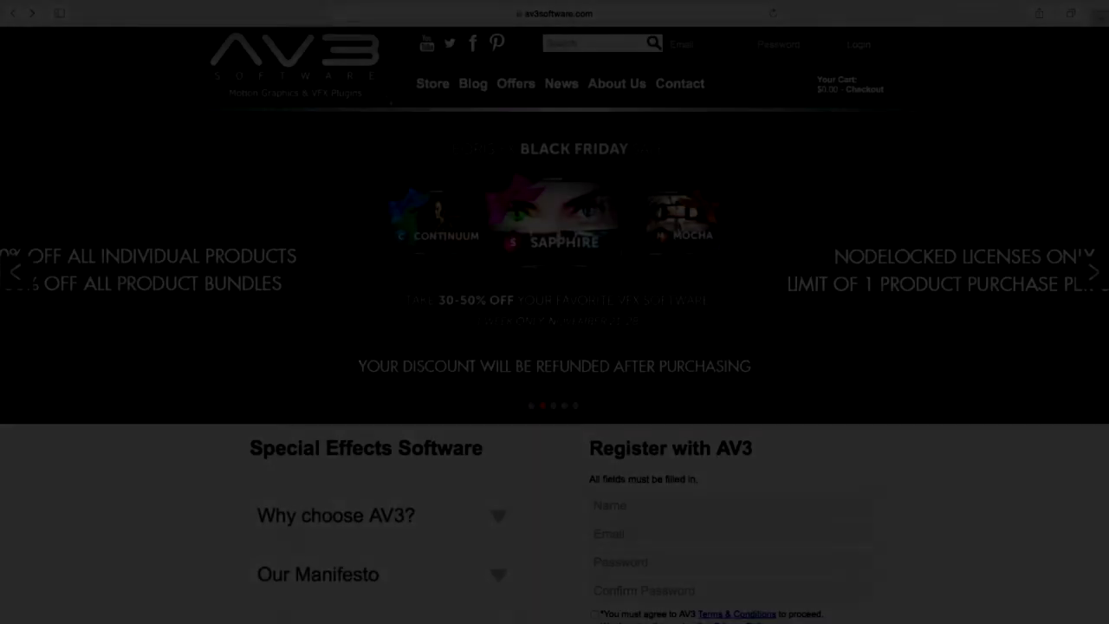
mouse_move(436, 85)
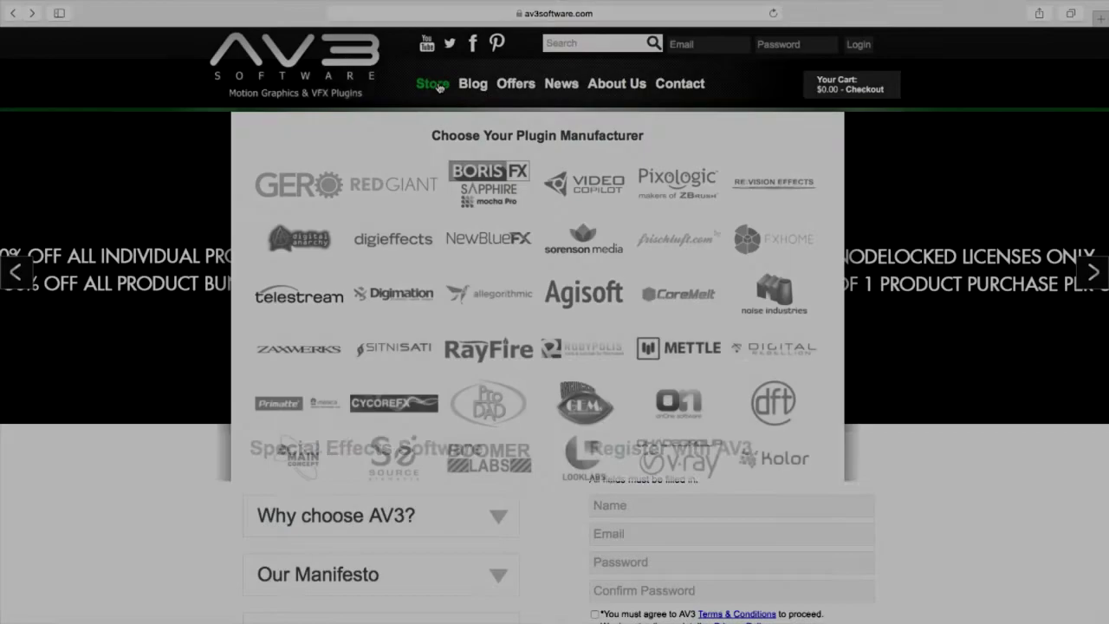